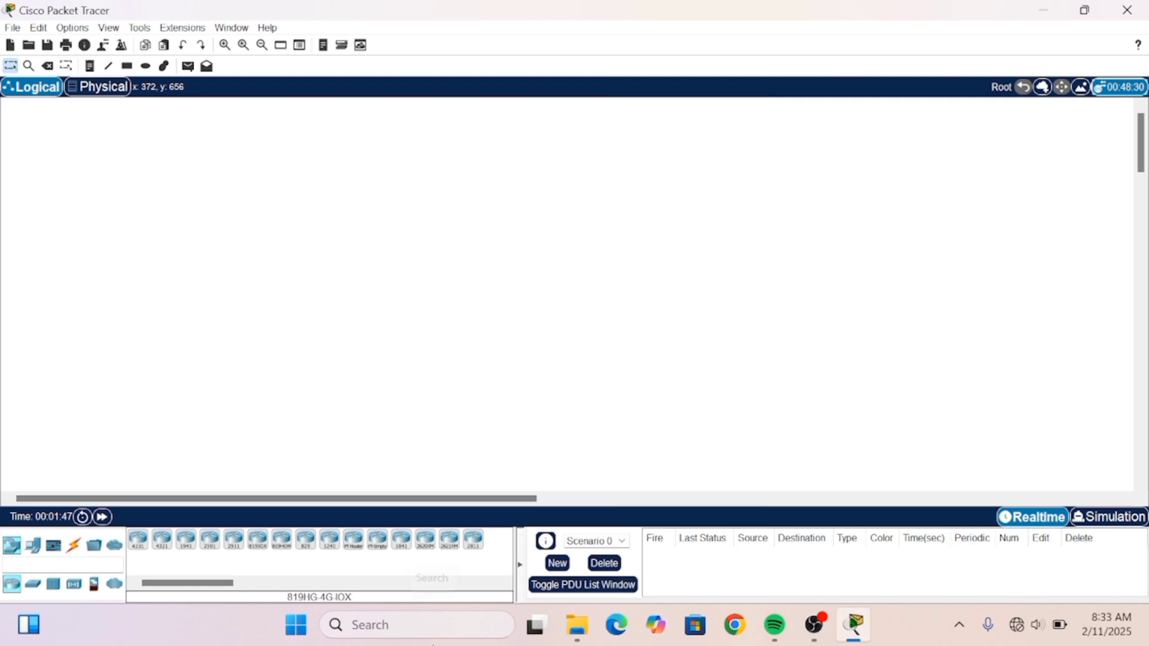
Place an 1841 router in the upper middle of the empty workspace.
left_click(429, 644)
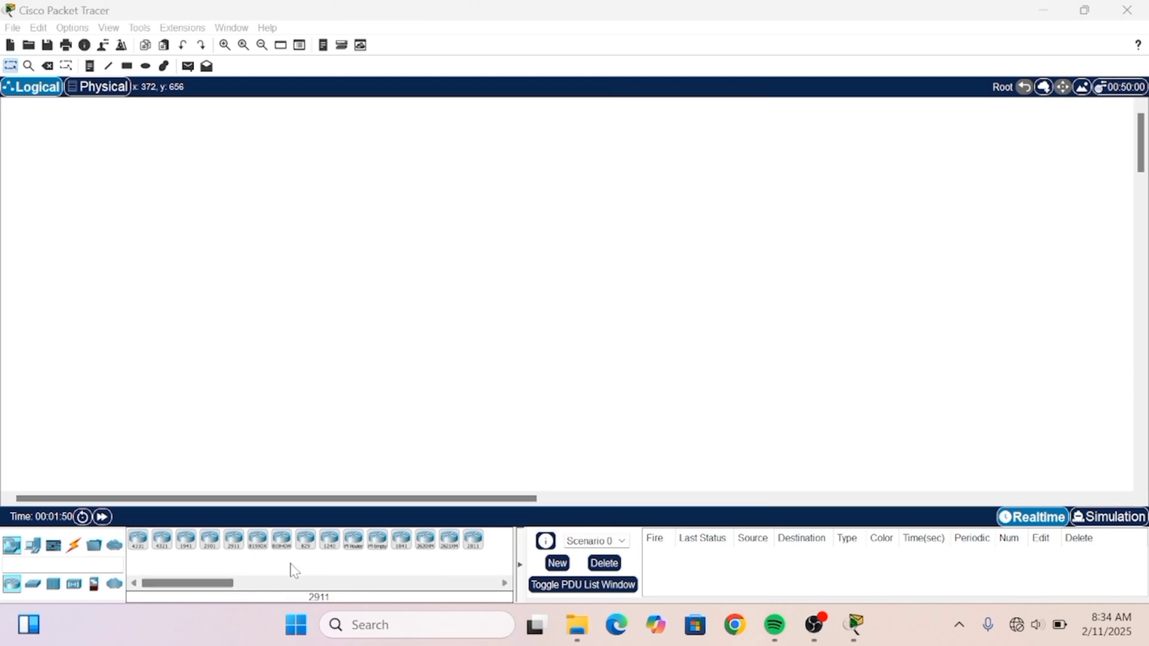
left_click(399, 546)
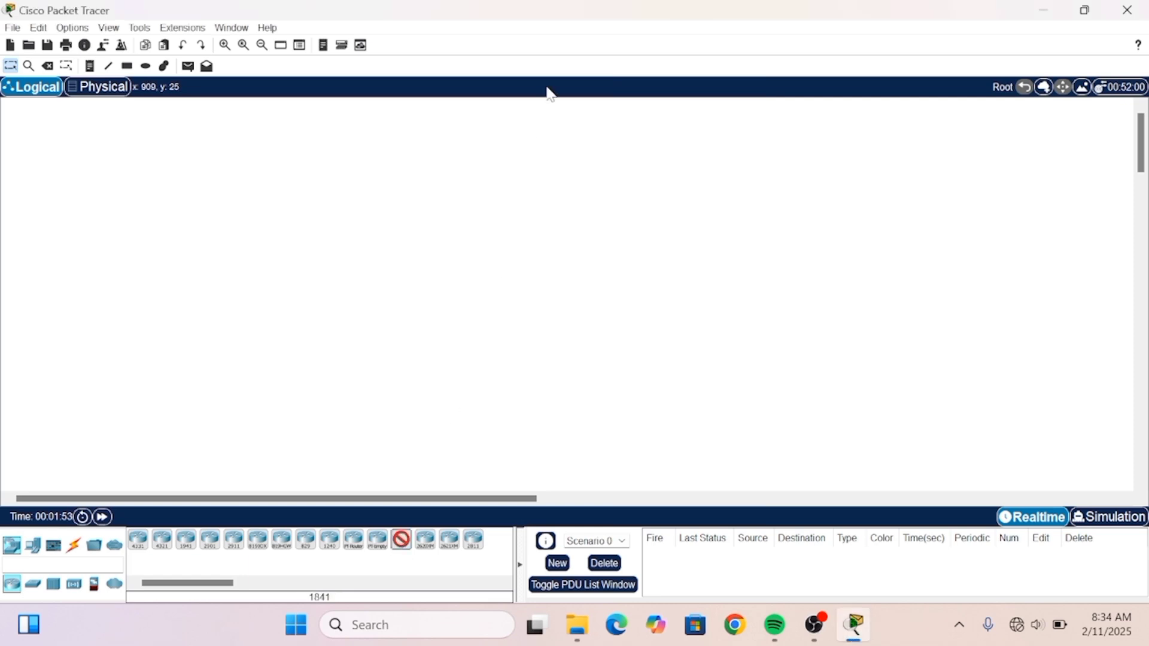
left_click(504, 149)
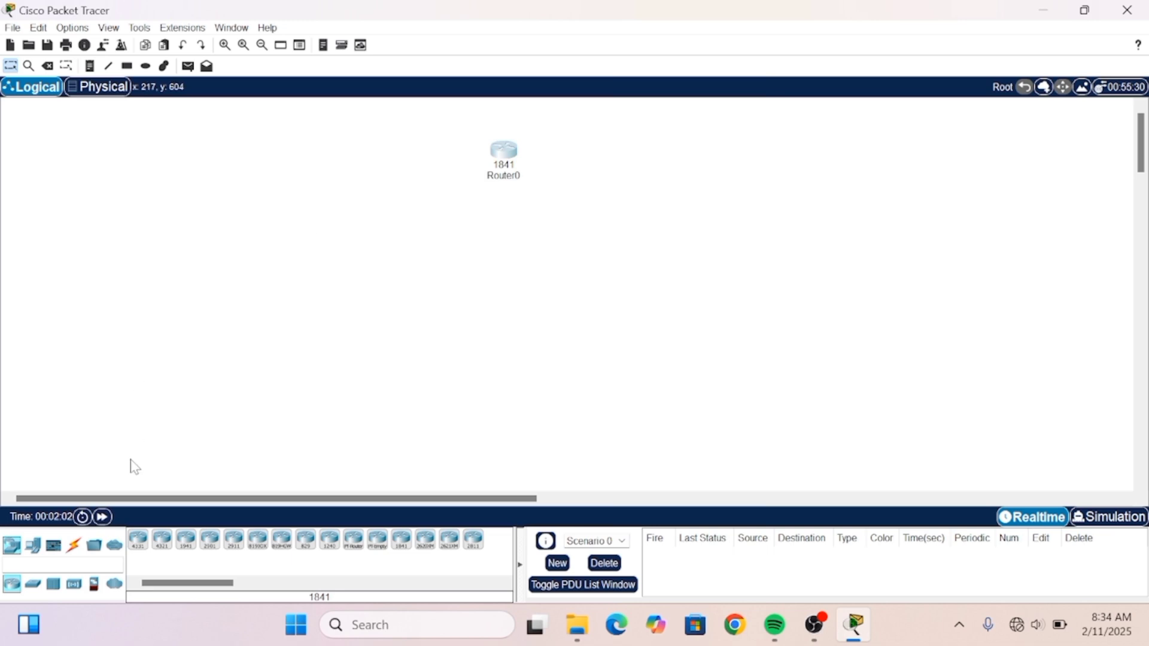
Add two Server-PT devices, one on each side of the router, and adjust the first server and router positions to even out the layout.
left_click(33, 546)
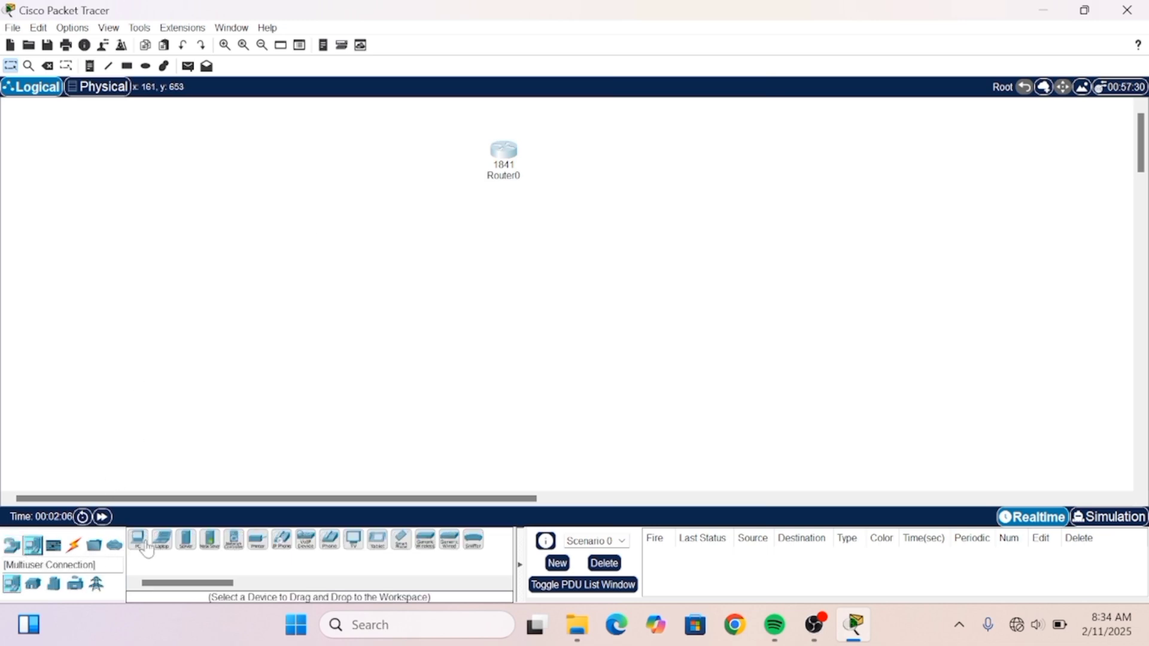
left_click(181, 543)
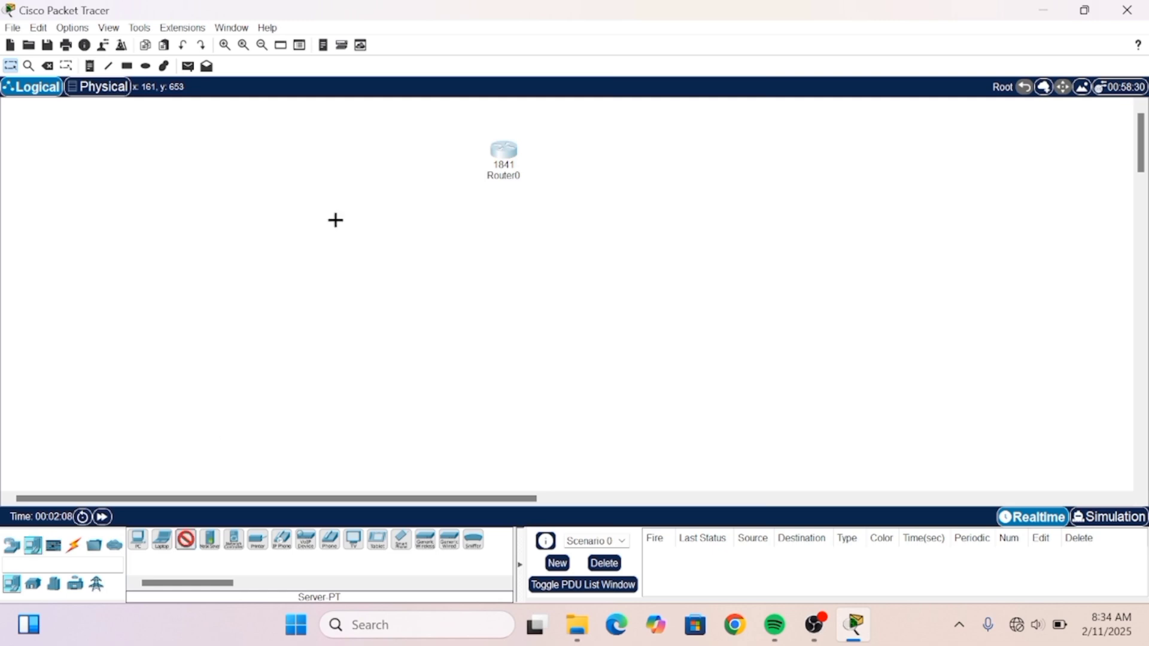
left_click(263, 231)
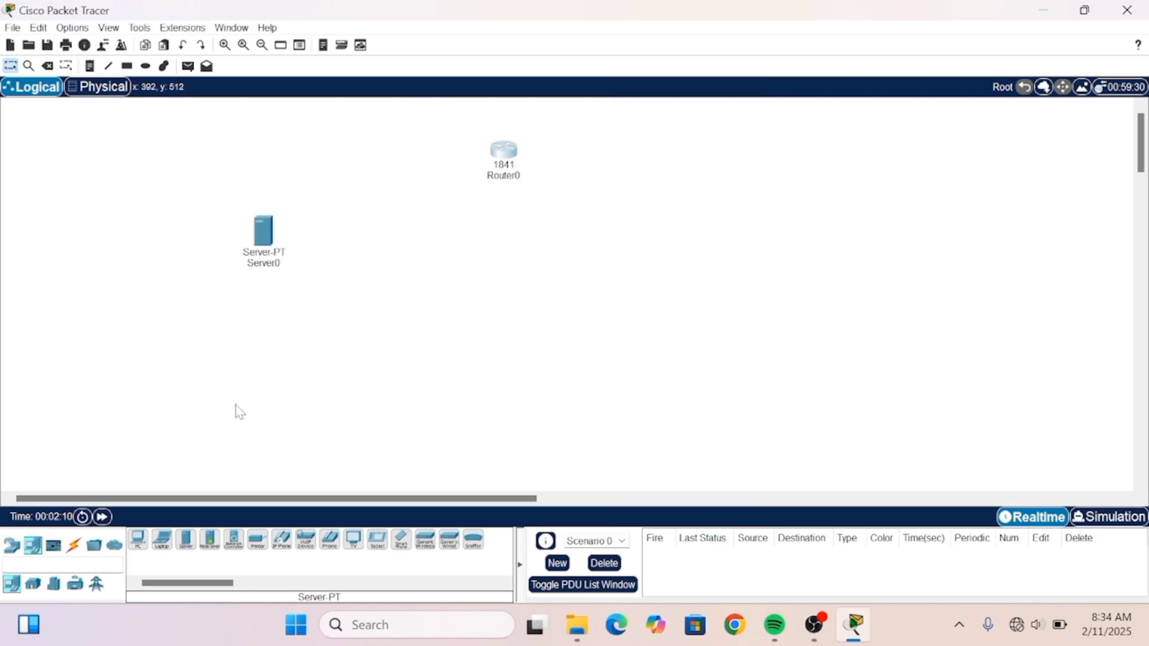
left_click(185, 540)
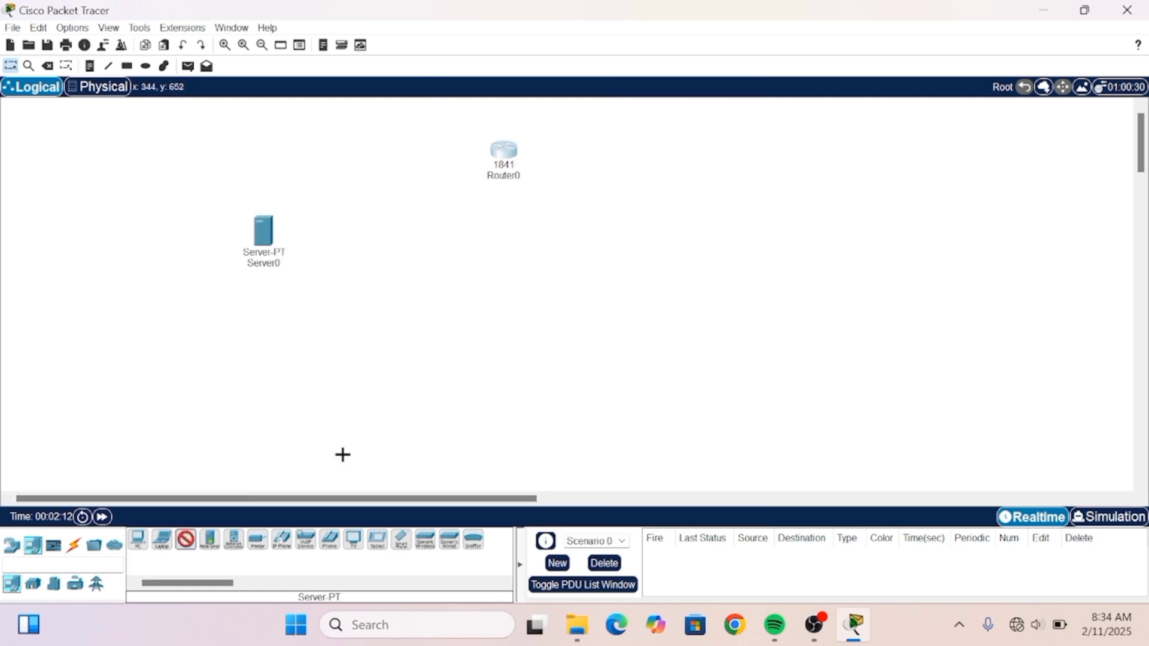
left_click(685, 125)
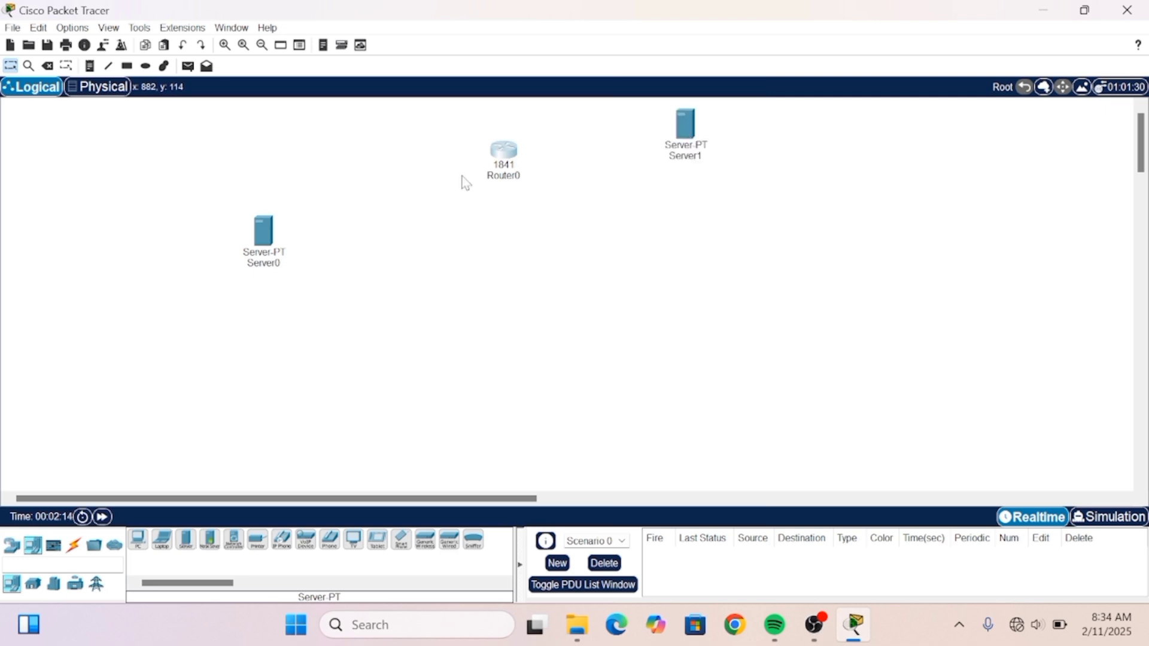
left_click_drag(265, 232, 256, 132)
left_click_drag(508, 154, 485, 173)
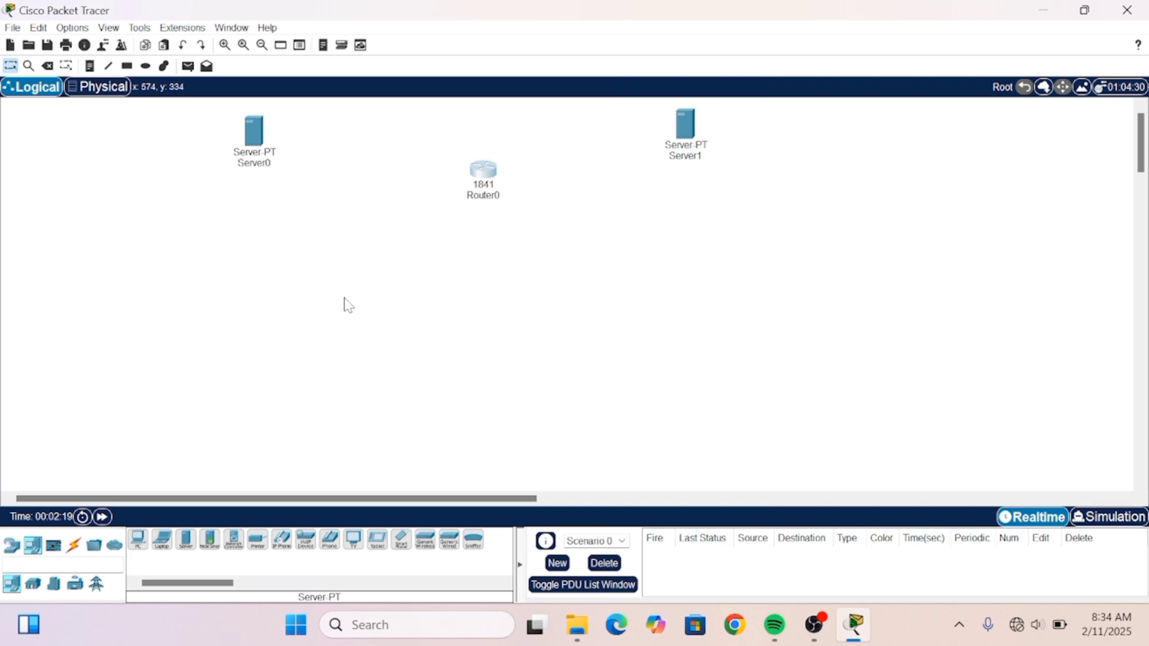
Place two 2960 switches below the router, one on each side under the servers.
left_click(13, 546)
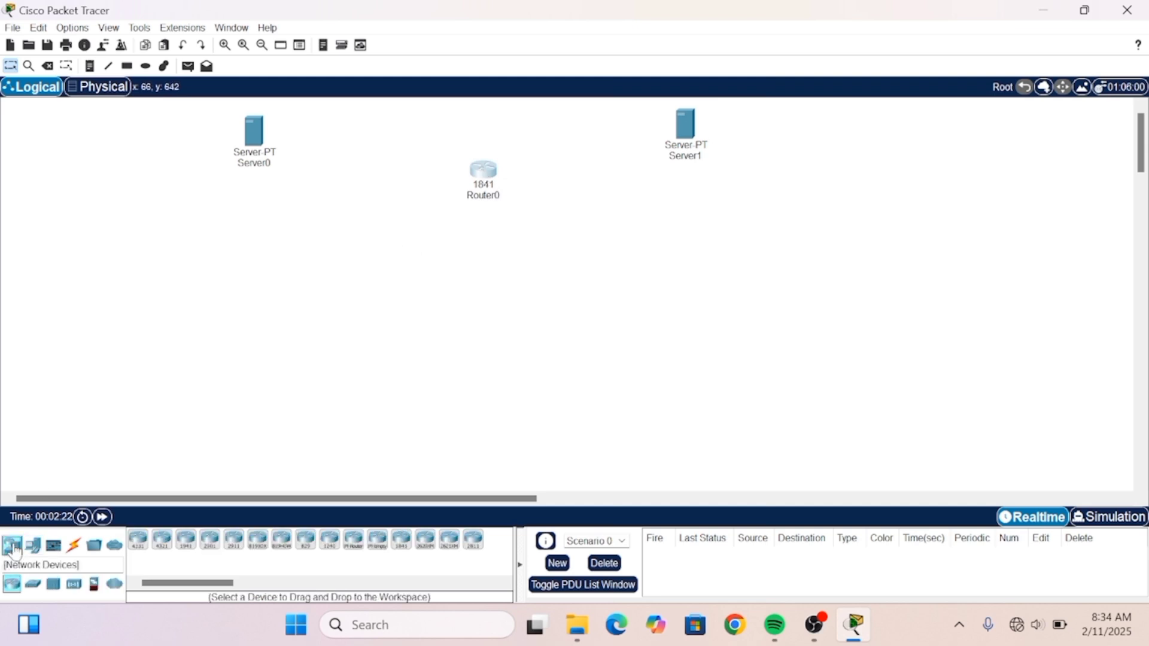
left_click(33, 586)
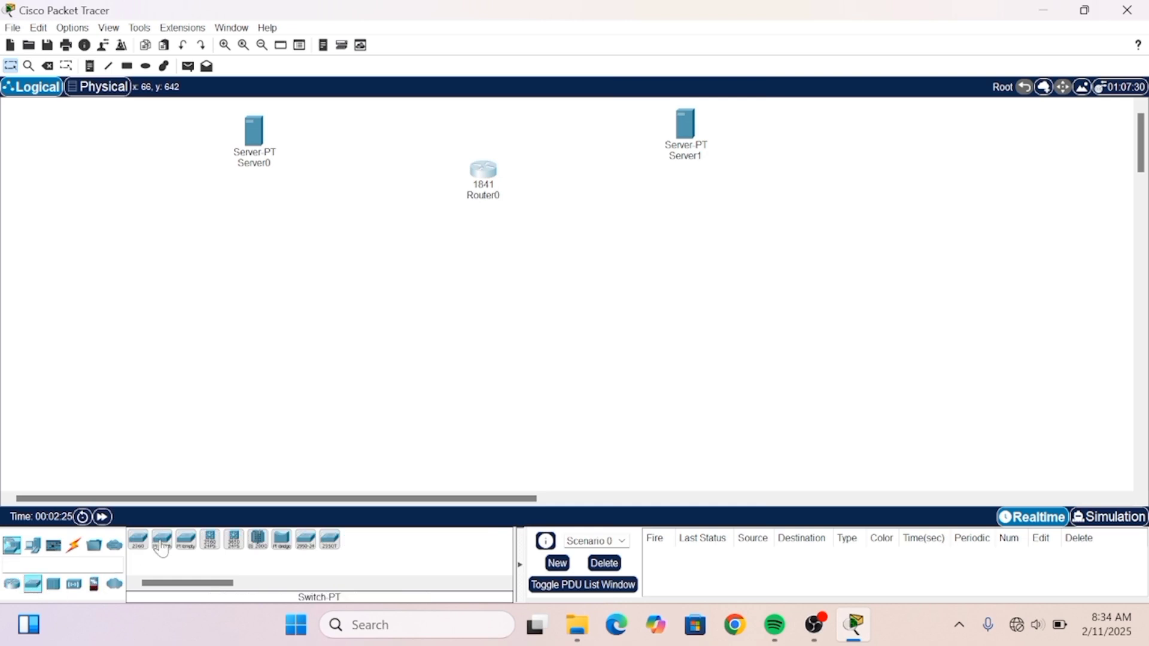
left_click(132, 549)
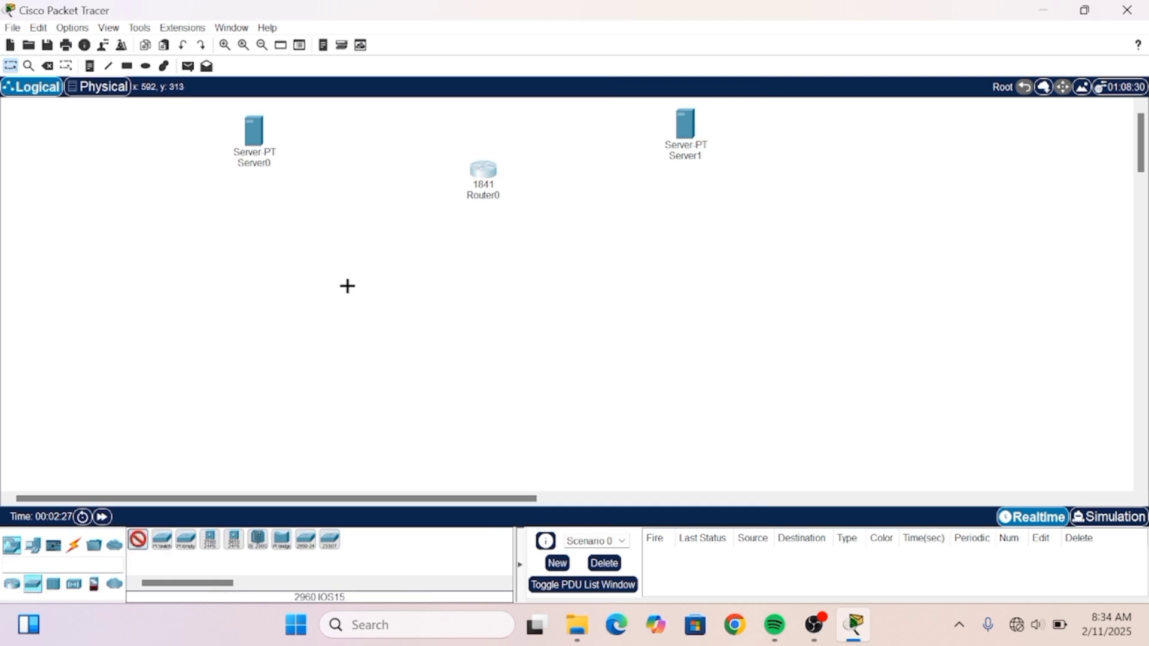
left_click(327, 254)
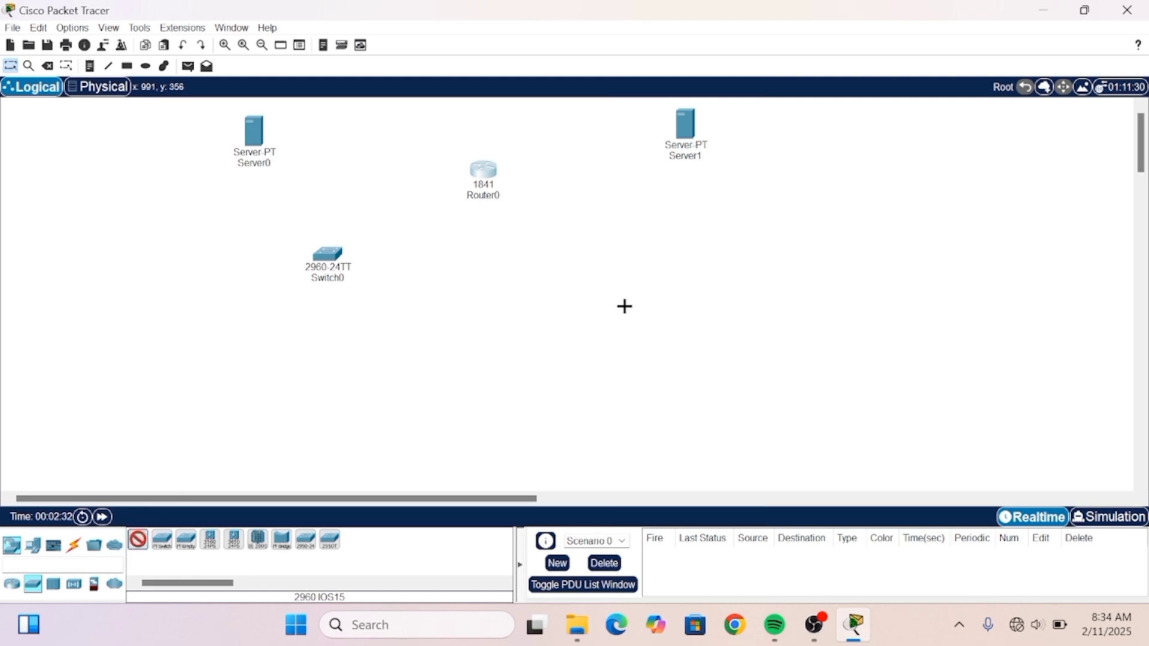
left_click(661, 271)
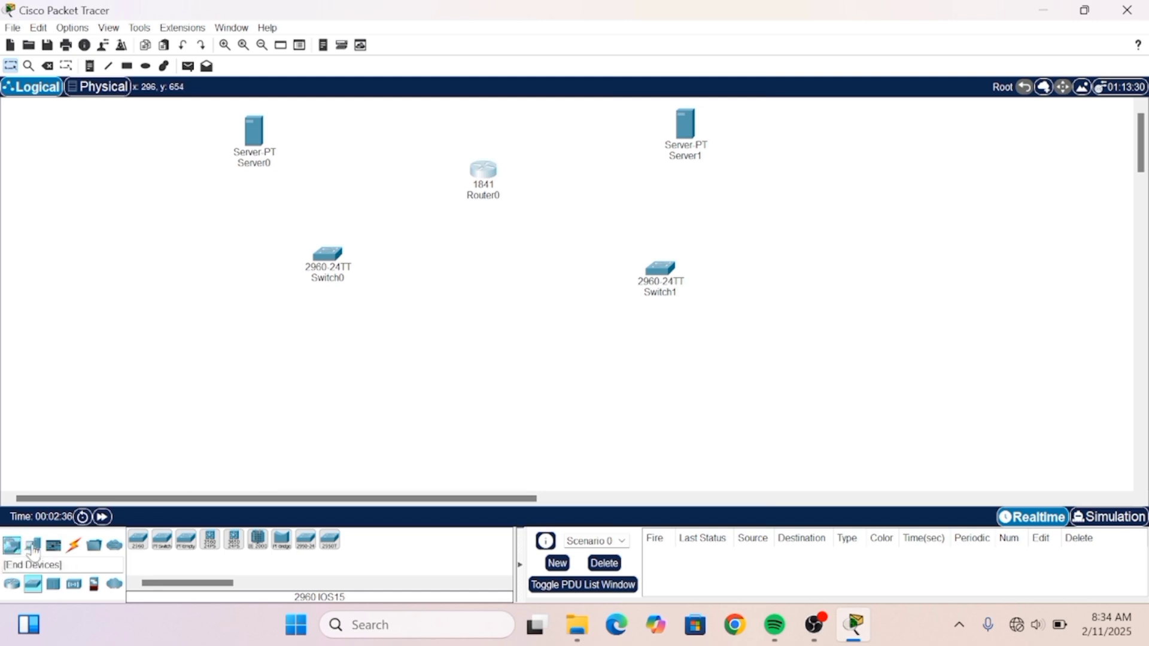
Place three PC-PT end devices in a row below Switch0.
left_click(33, 546)
left_click(138, 539)
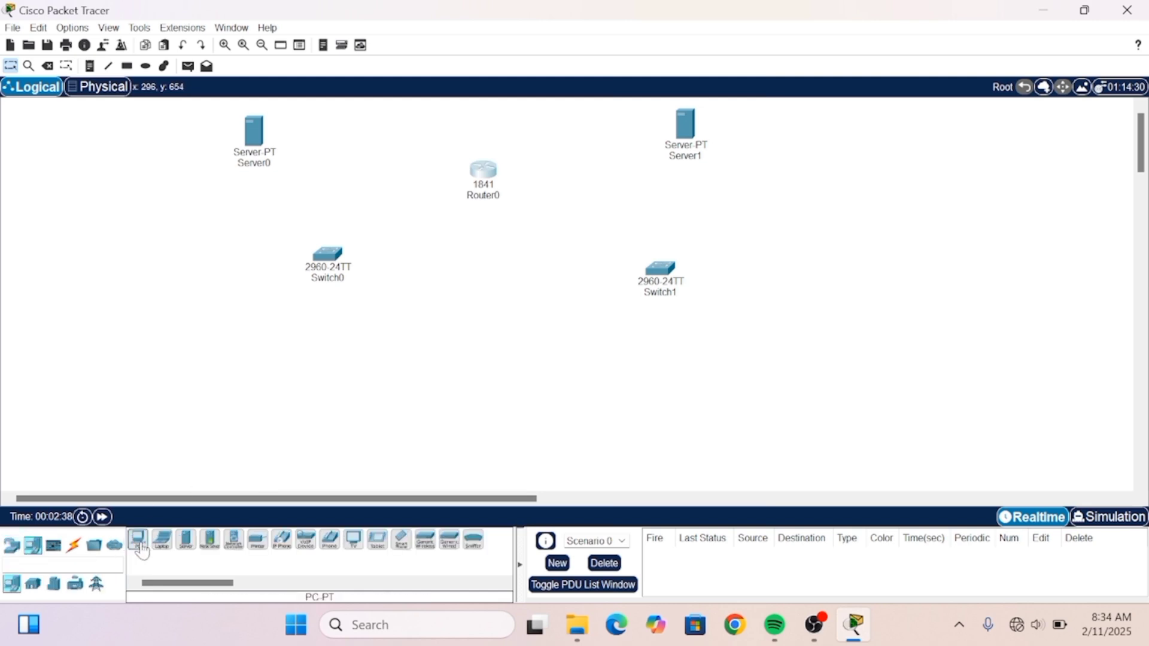
left_click(185, 323)
left_click(145, 535)
left_click(276, 341)
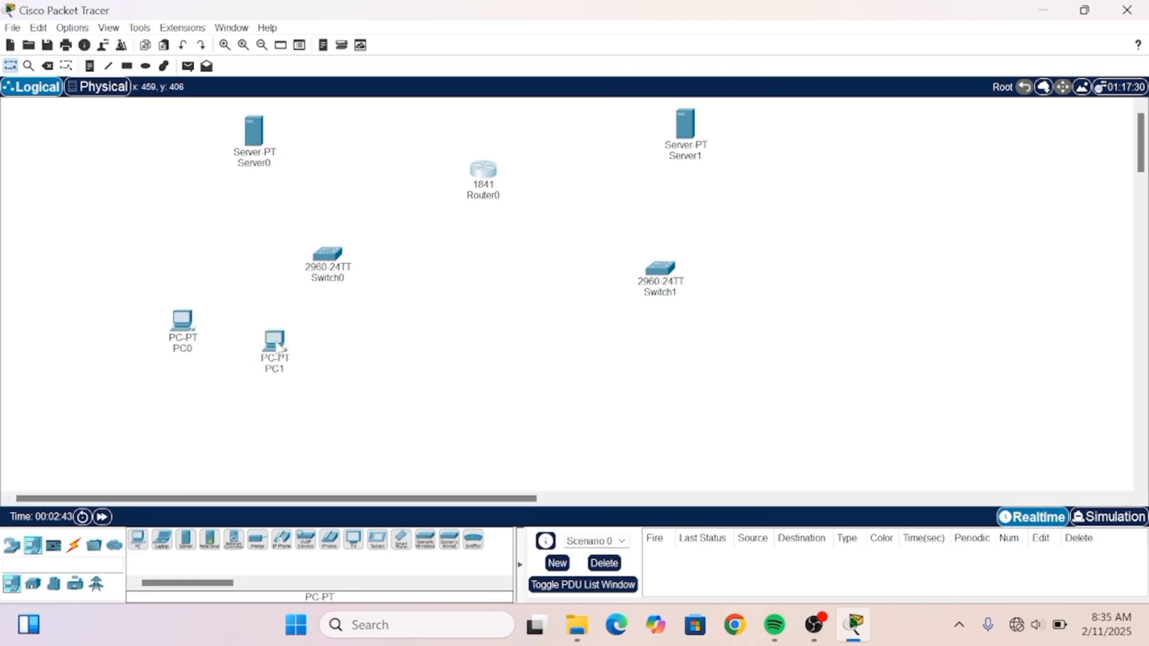
left_click(139, 540)
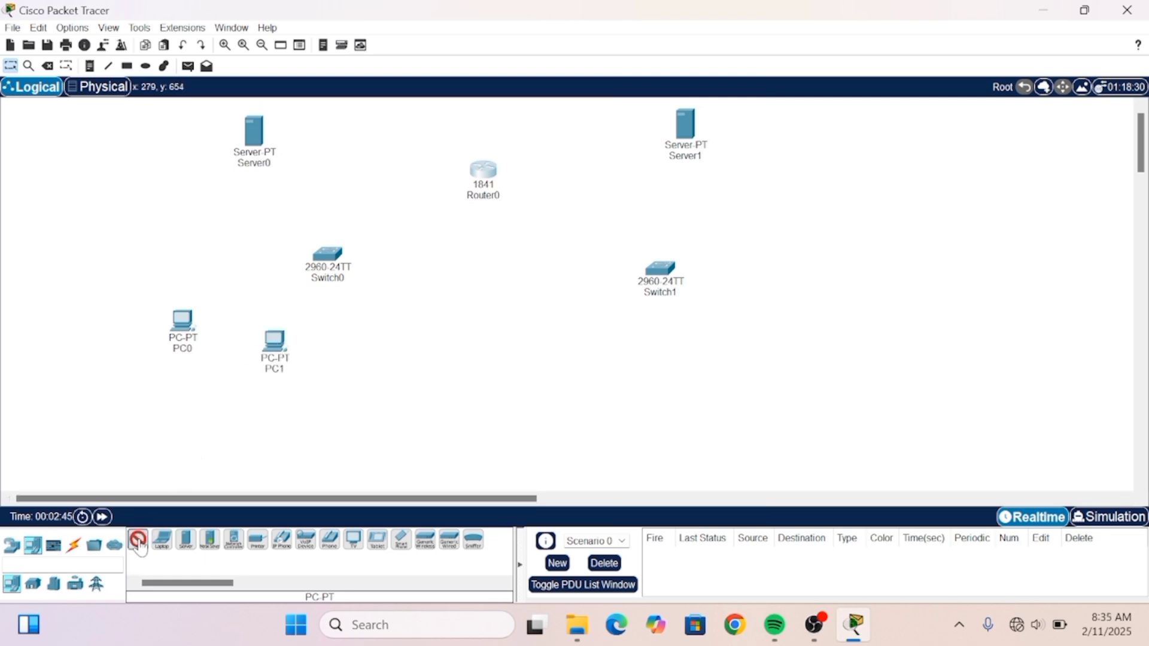
left_click(387, 345)
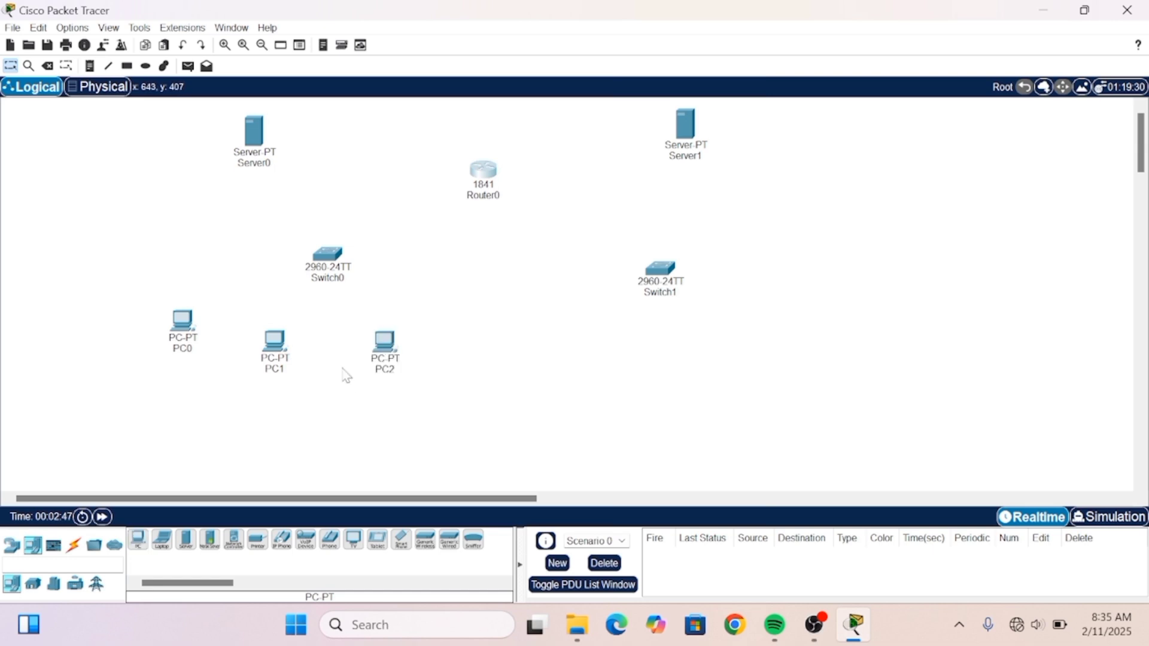
Place three more PC-PT end devices in a row below Switch1.
left_click(139, 540)
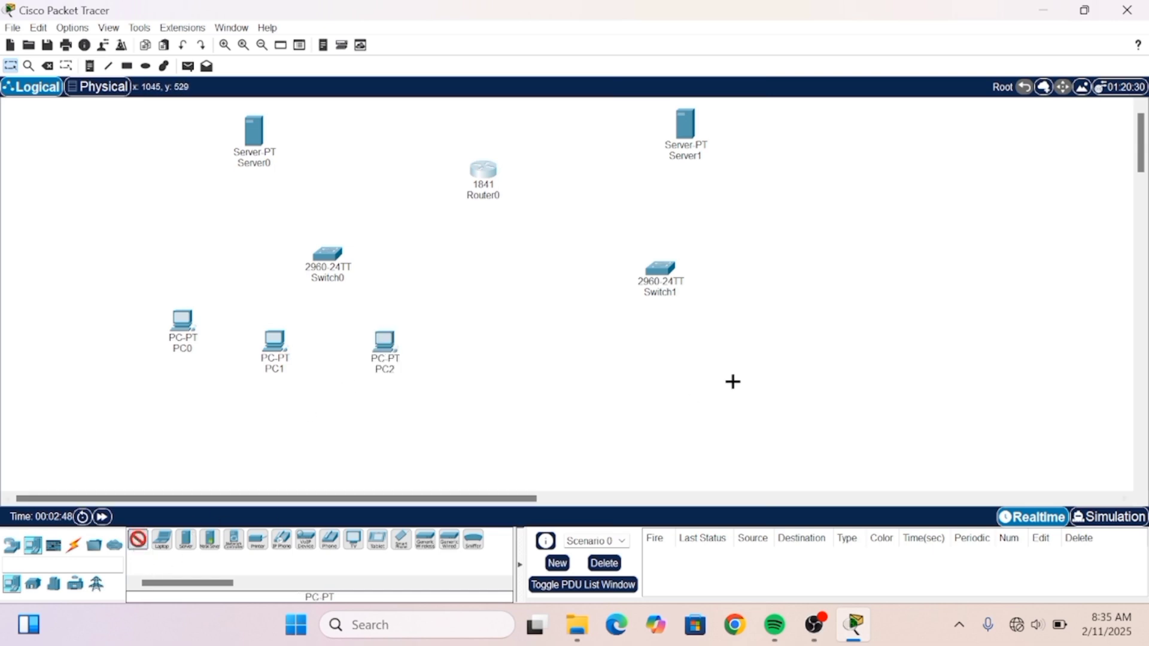
left_click(614, 375)
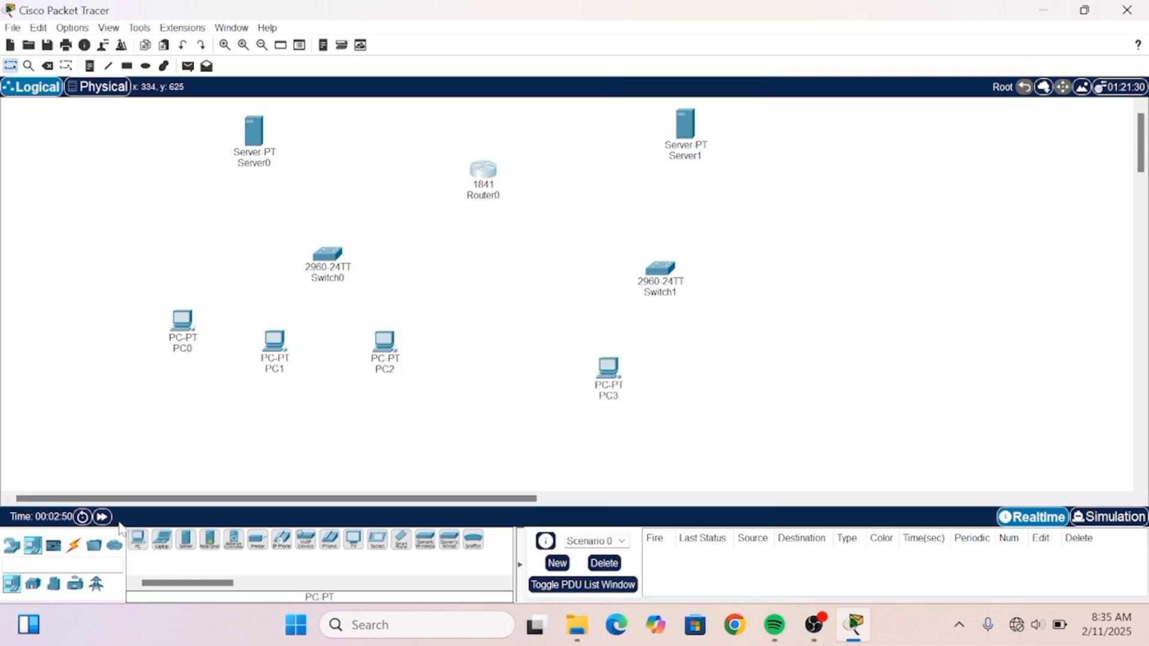
left_click(138, 541)
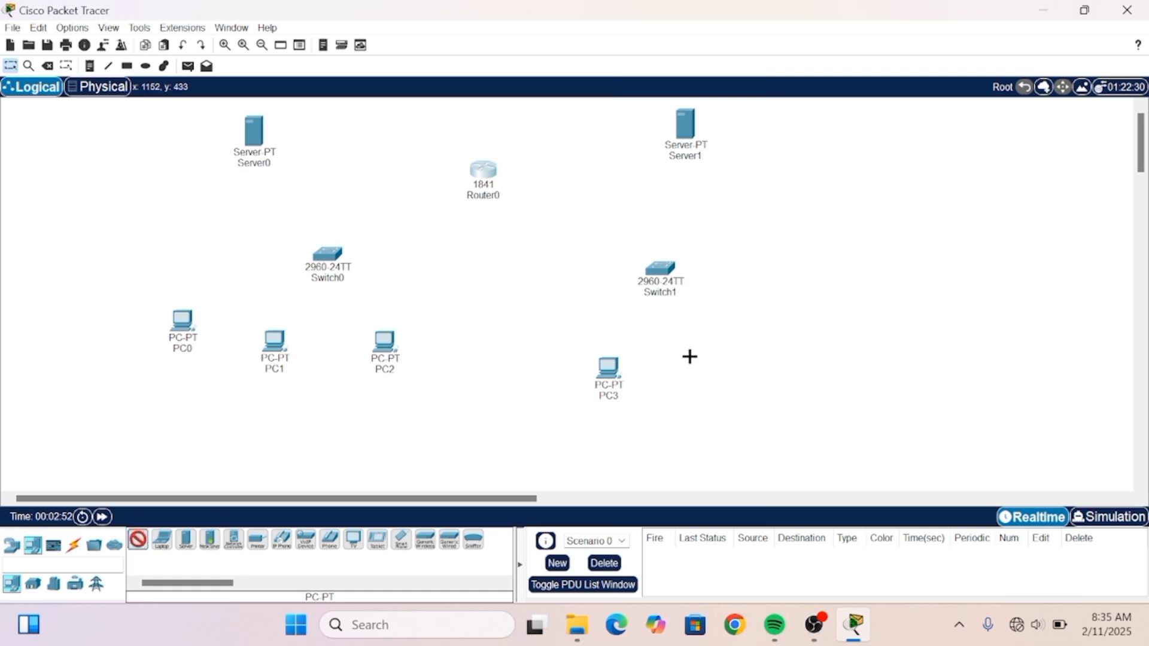
left_click(688, 357)
left_click(140, 540)
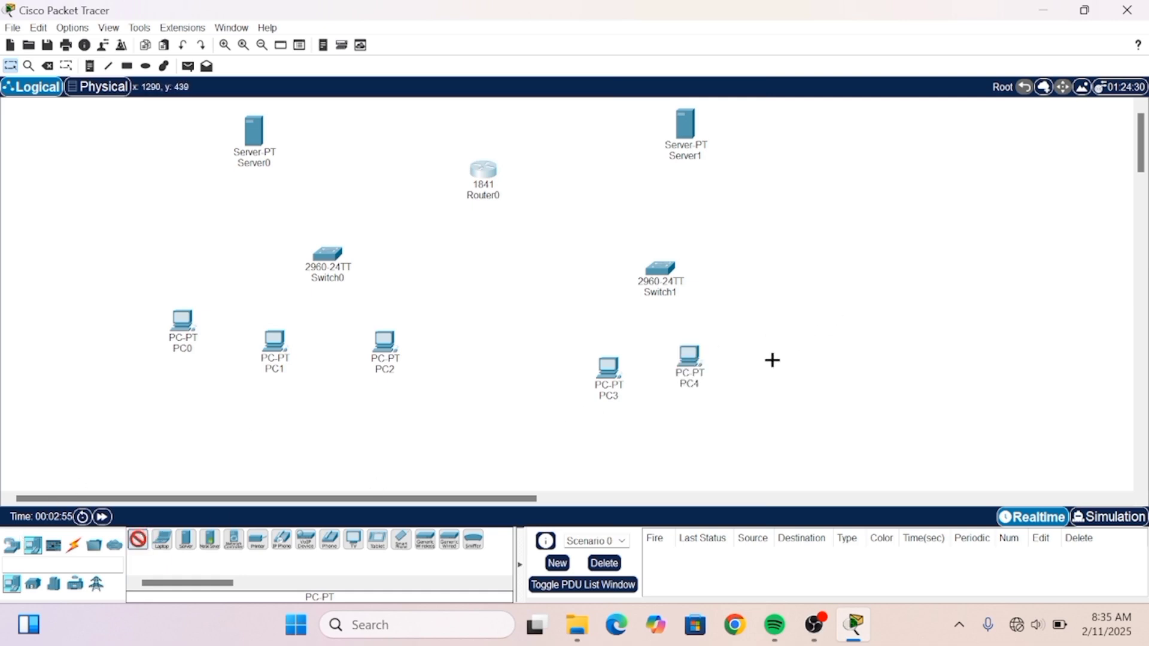
left_click(772, 359)
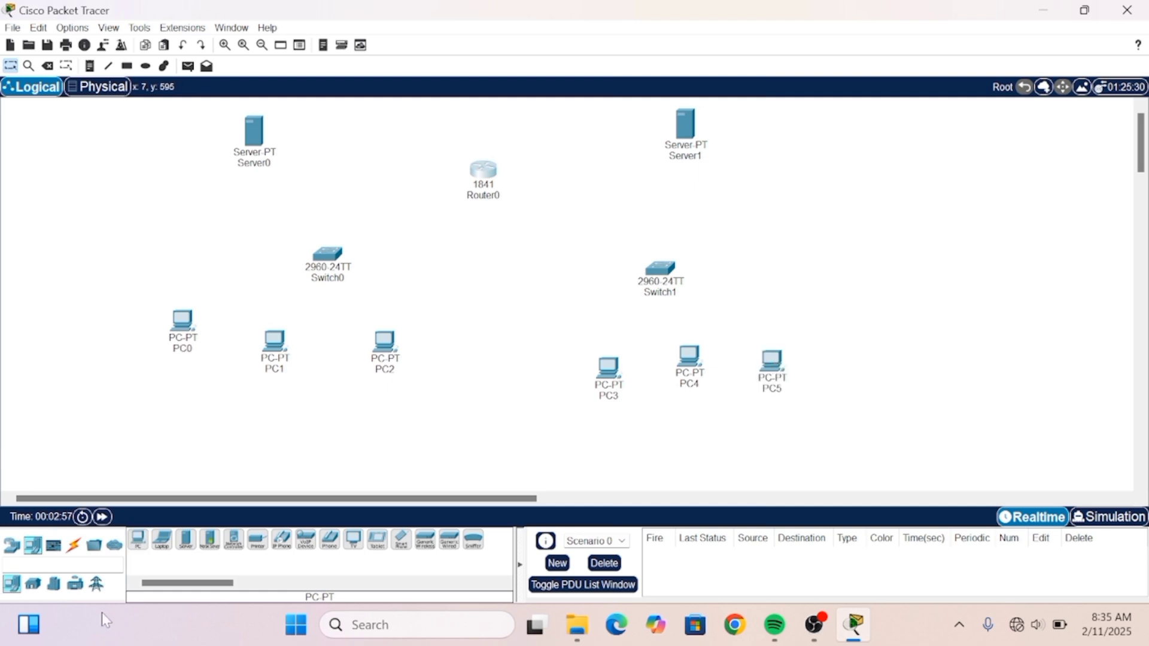
Connect Router0 to Switch0's FastEthernet0/1 port with a copper straight-through cable.
left_click(73, 545)
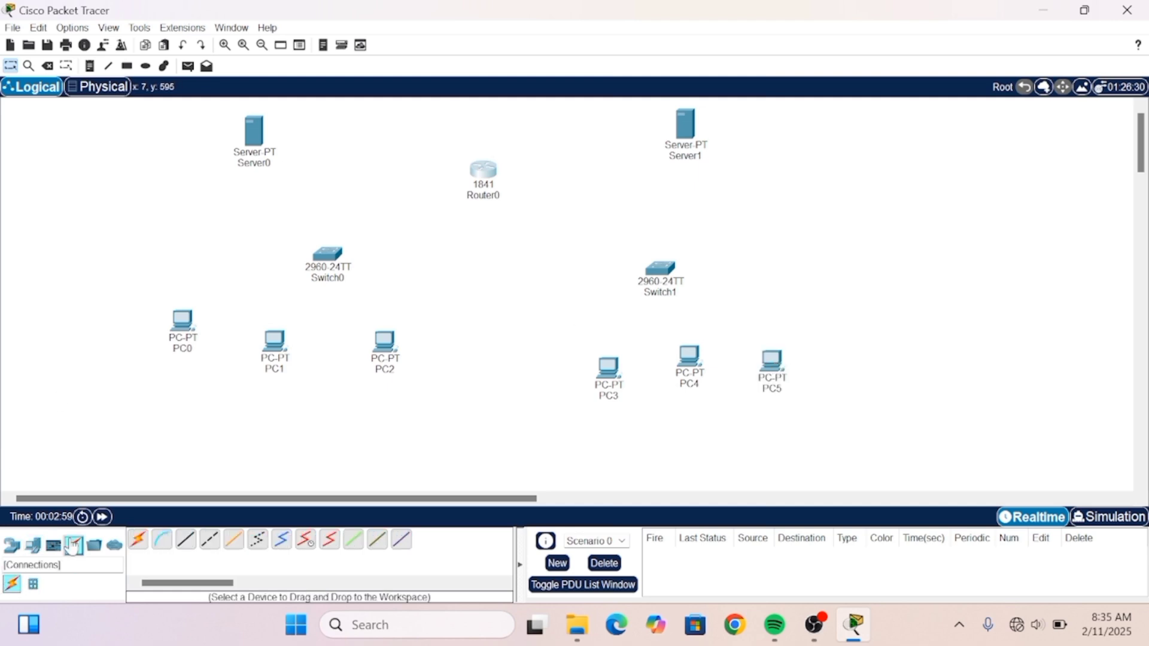
left_click(181, 547)
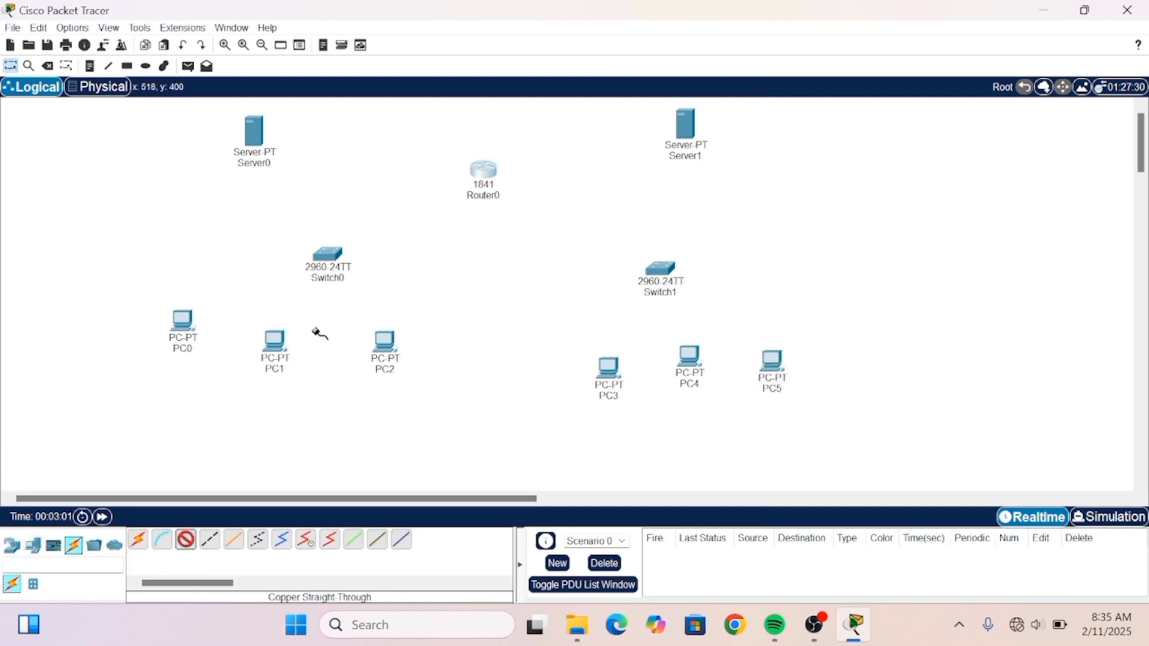
left_click(484, 170)
left_click(500, 218)
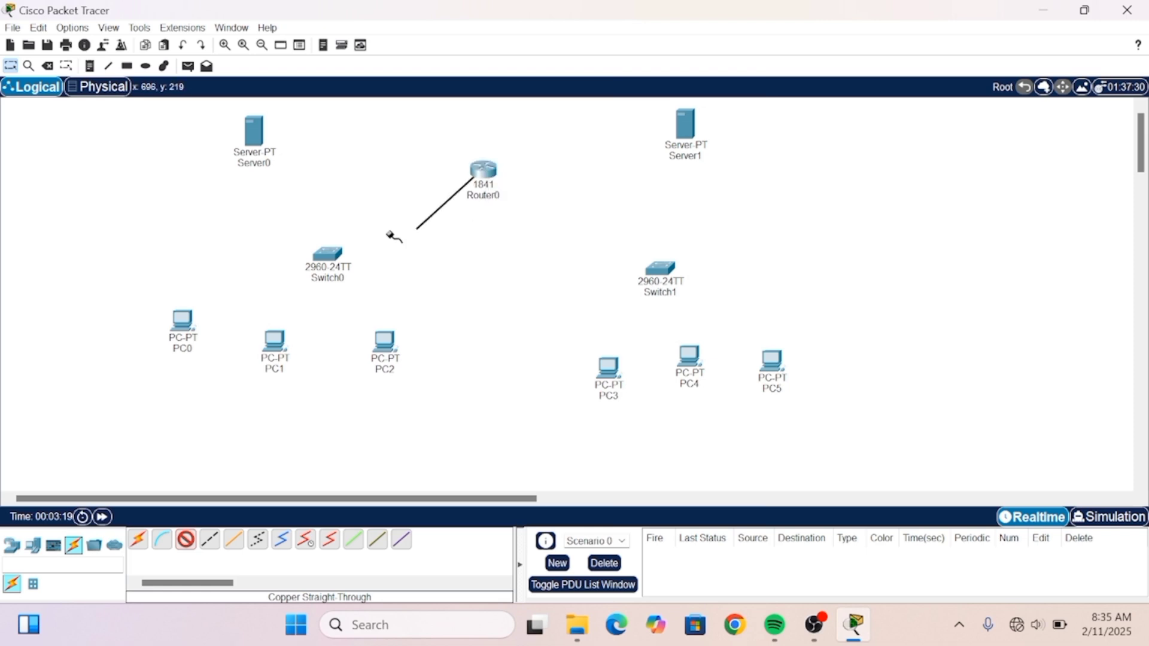
left_click(324, 256)
left_click(422, 36)
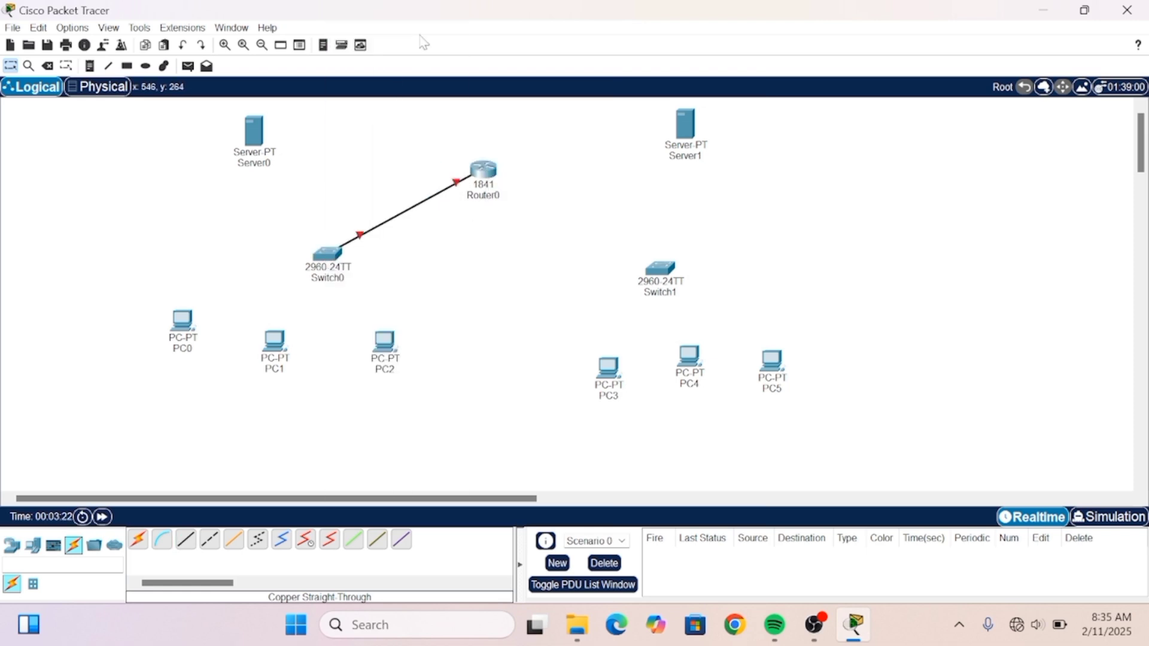
Connect Router0 to Switch1 with a copper straight-through cable.
left_click(188, 540)
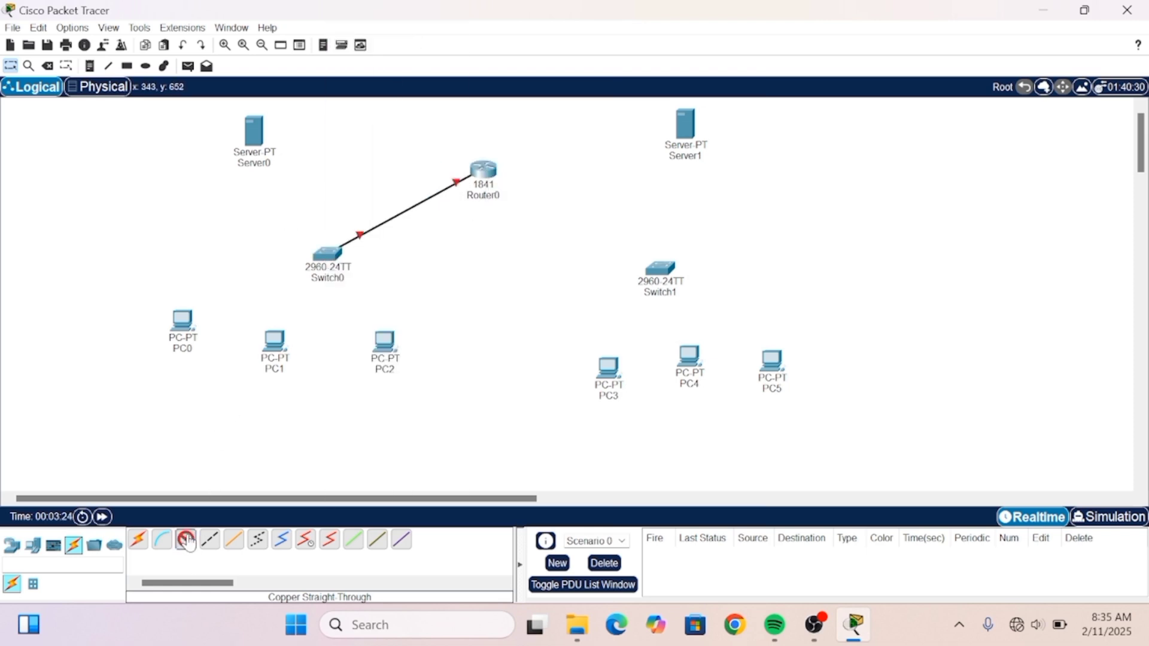
left_click(486, 171)
left_click(509, 218)
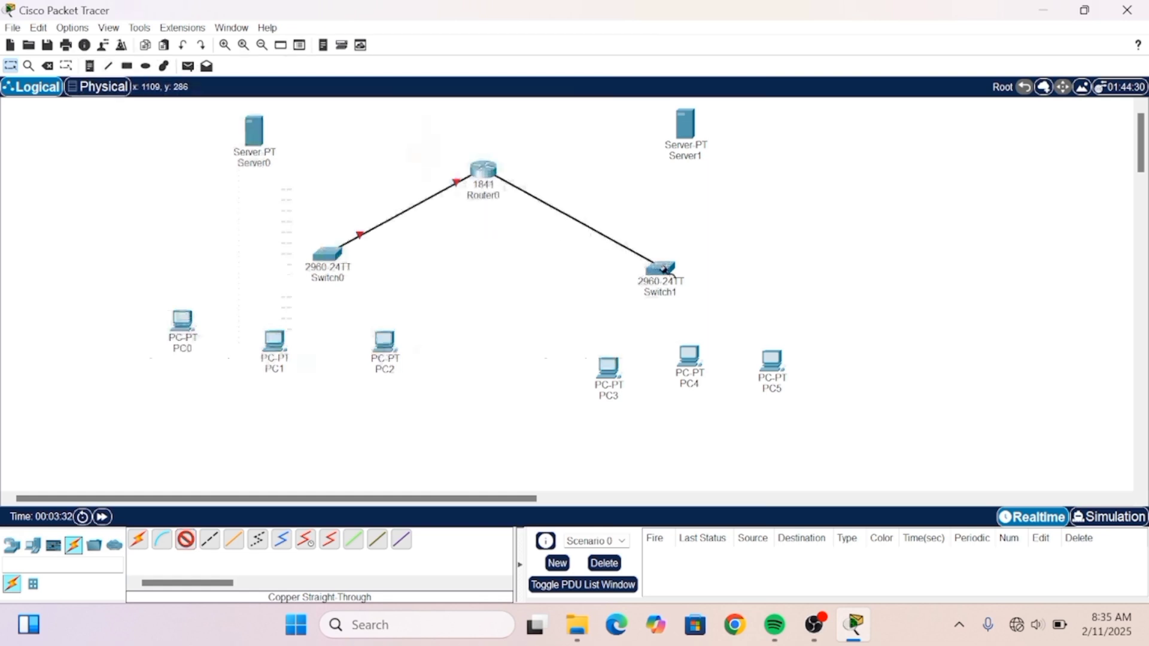
left_click(660, 268)
left_click(736, 36)
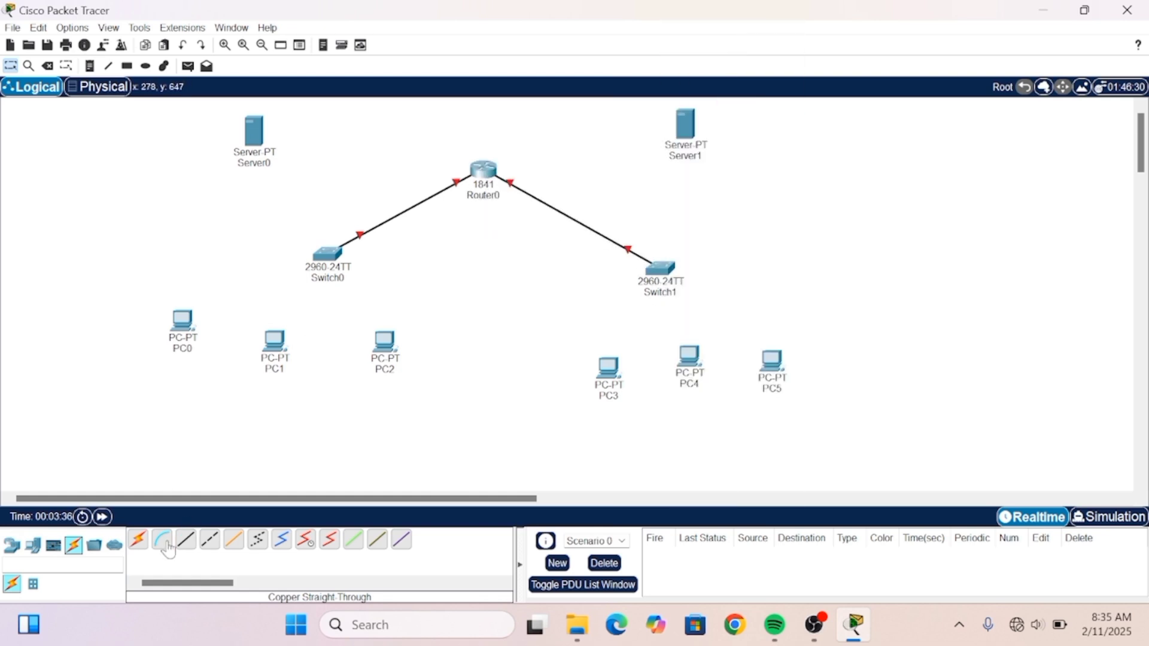
Connect PC0's FastEthernet0 port to FastEthernet0/2 on Switch0 with a copper straight-through cable.
left_click(185, 540)
left_click(183, 334)
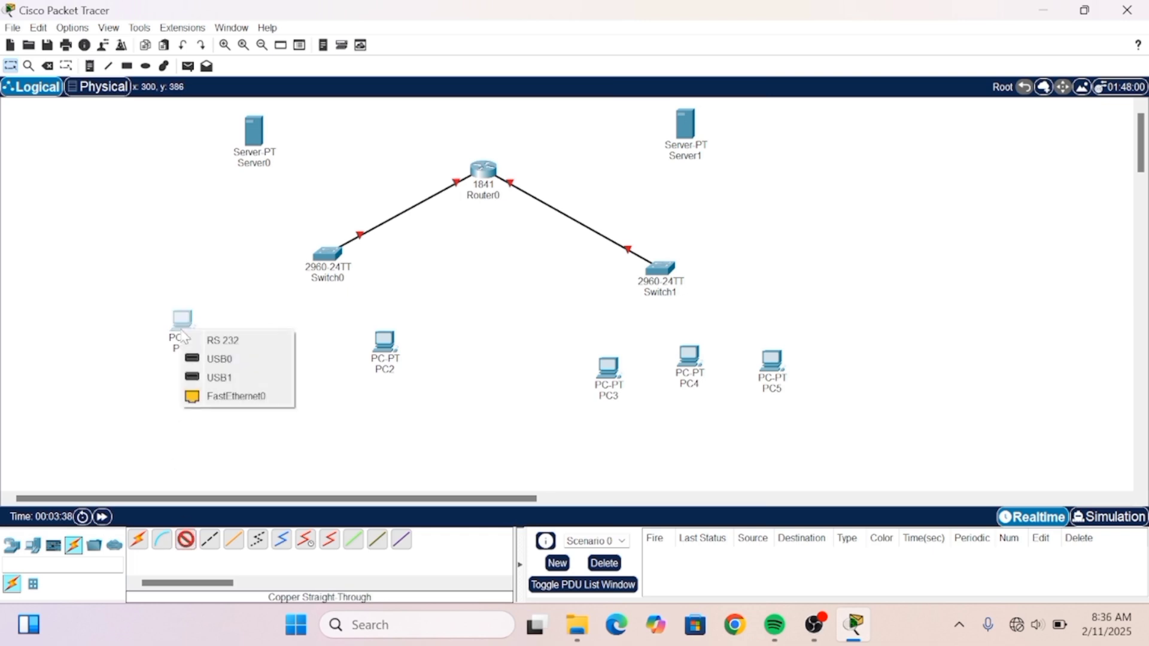
left_click(198, 396)
left_click(330, 256)
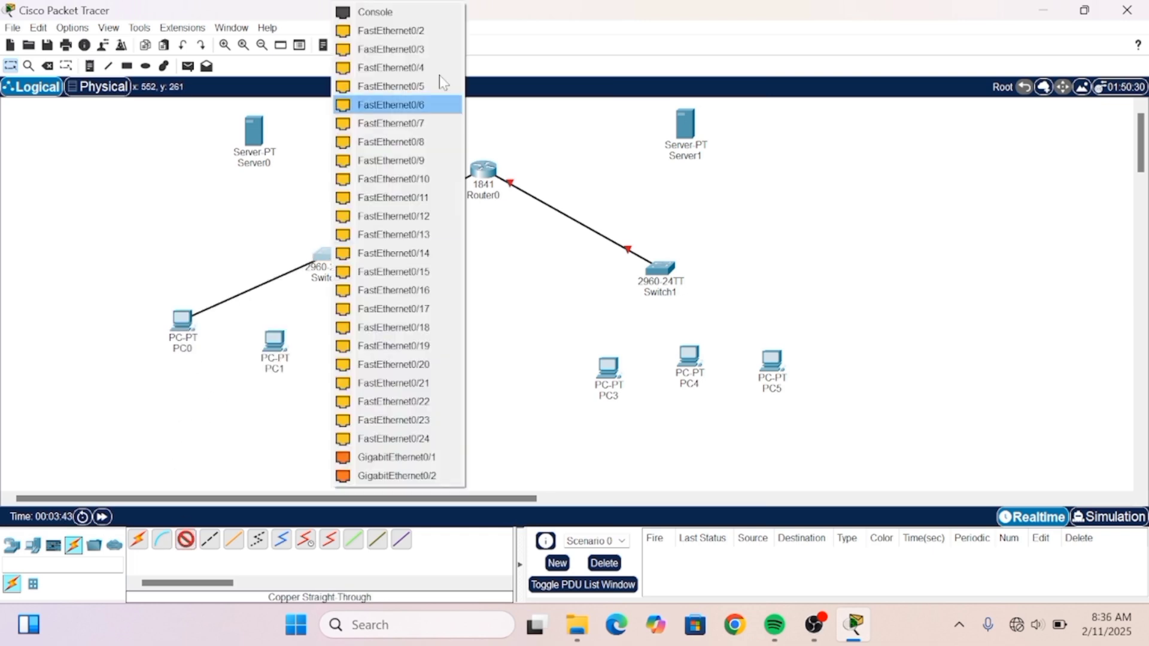
left_click(450, 33)
Connect PC1's FastEthernet0 port to FastEthernet0/3 on Switch0 with a copper straight-through cable.
left_click(186, 540)
left_click(275, 342)
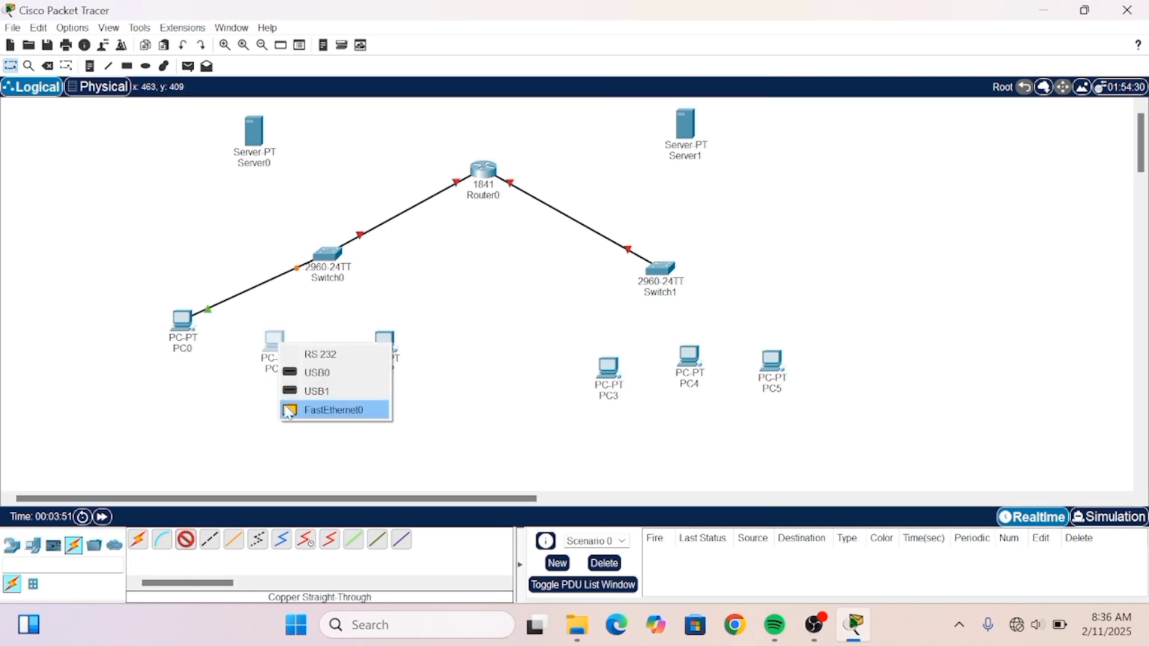
left_click(291, 410)
left_click(328, 256)
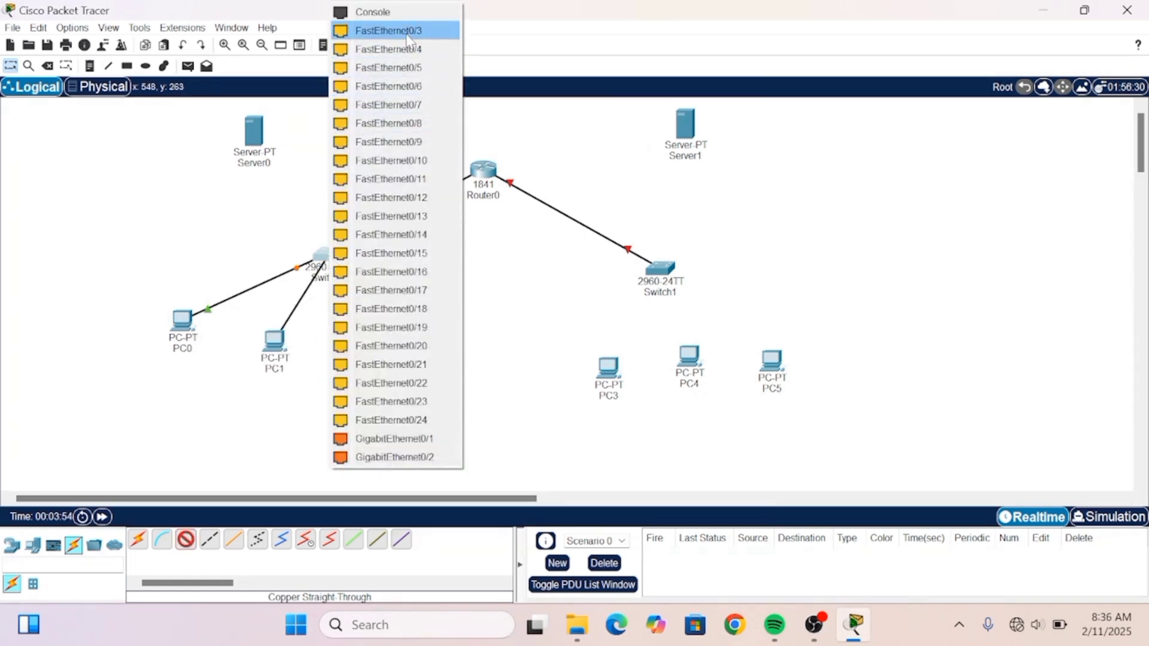
left_click(386, 30)
Connect PC2's FastEthernet0 port to FastEthernet0/4 on Switch0 with a copper straight-through cable.
left_click(186, 541)
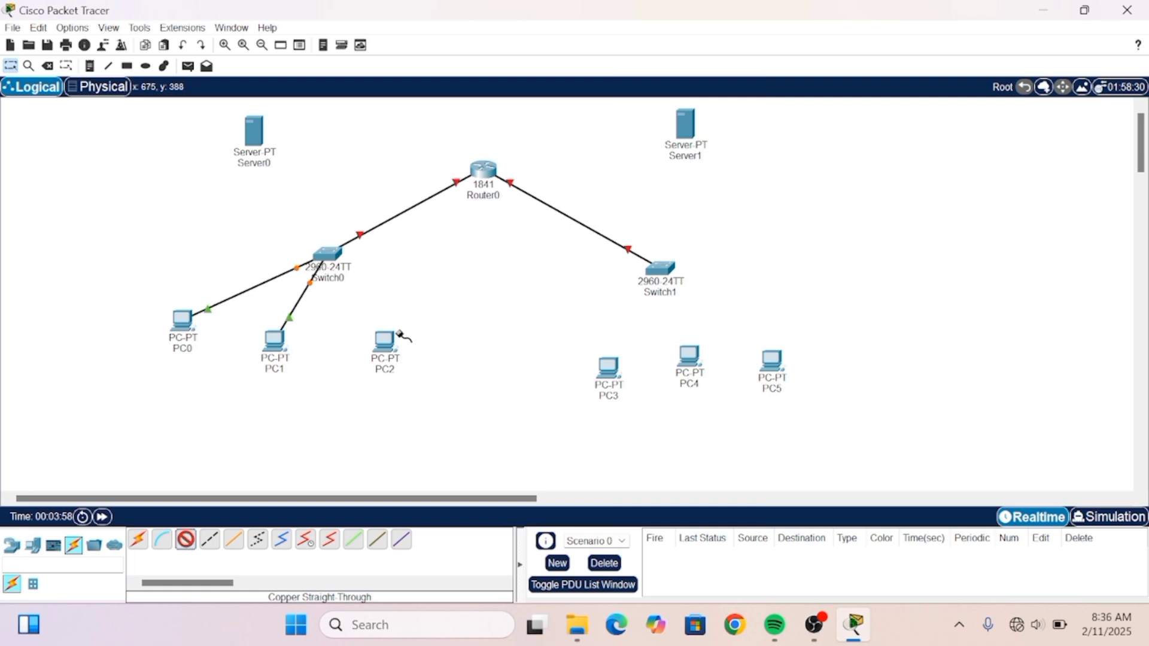
left_click(386, 342)
left_click(421, 407)
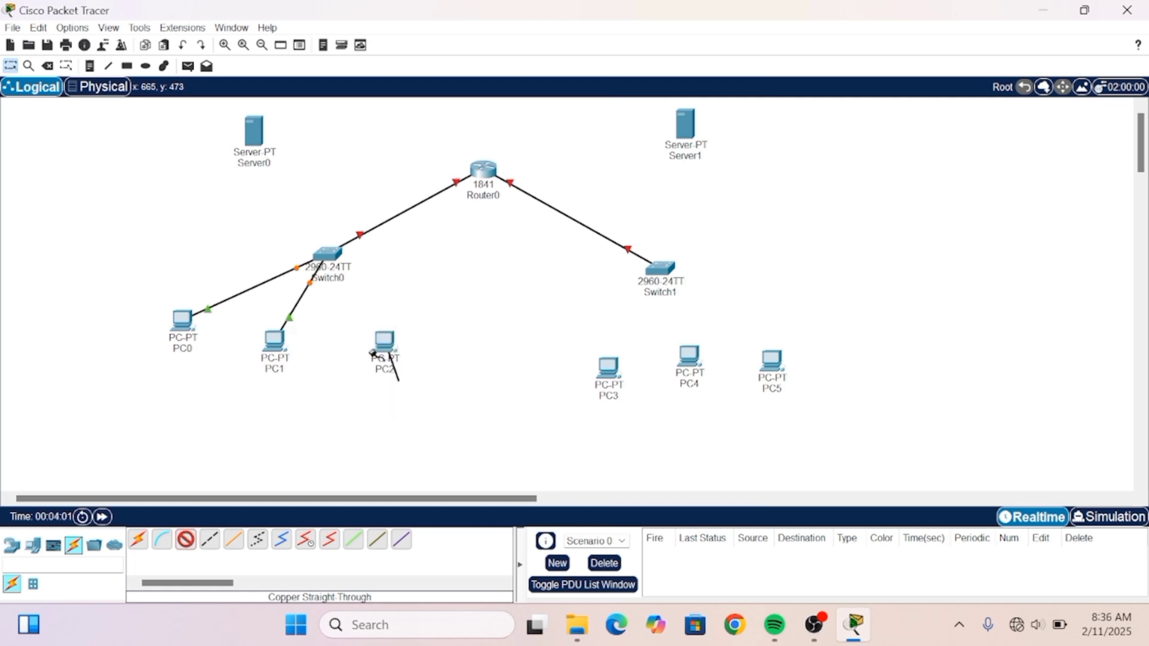
left_click(326, 256)
left_click(413, 31)
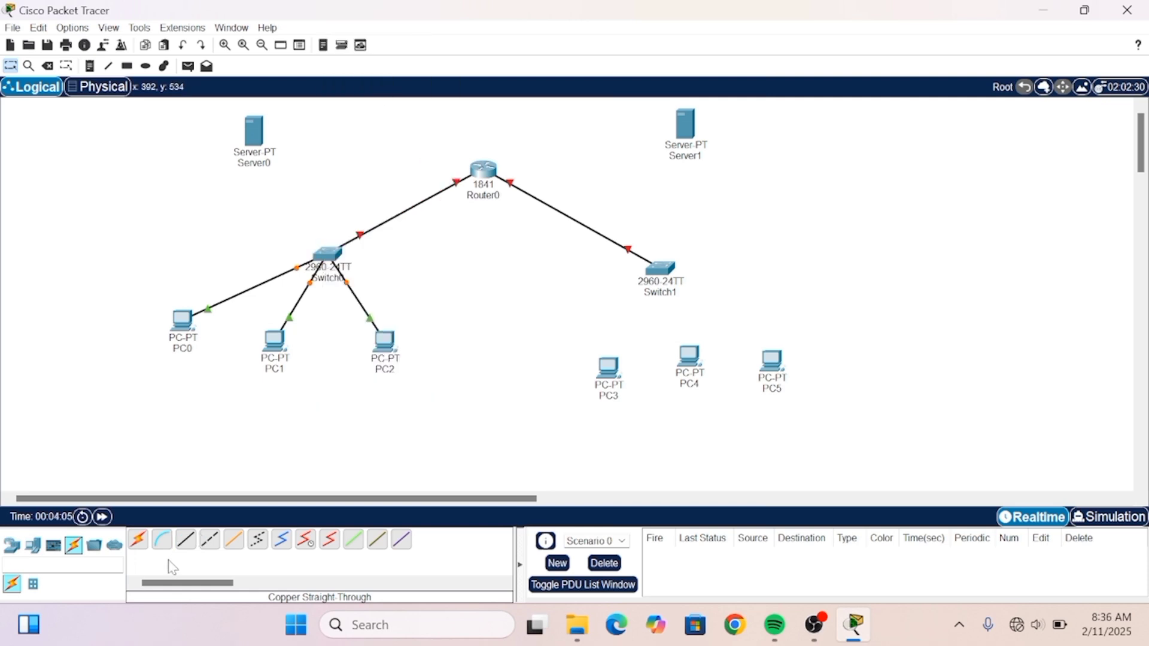
Connect PC3's FastEthernet0 port to a free FastEthernet port on Switch1 with a copper straight-through cable.
left_click(185, 540)
left_click(610, 368)
left_click(620, 437)
left_click(661, 271)
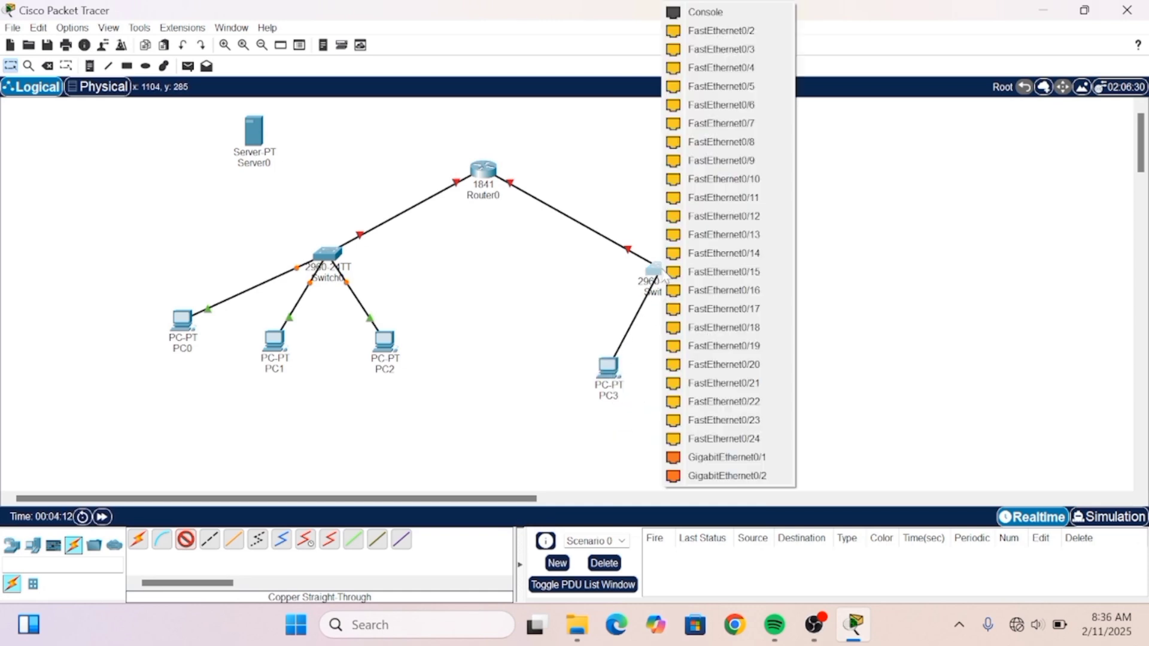
left_click(736, 42)
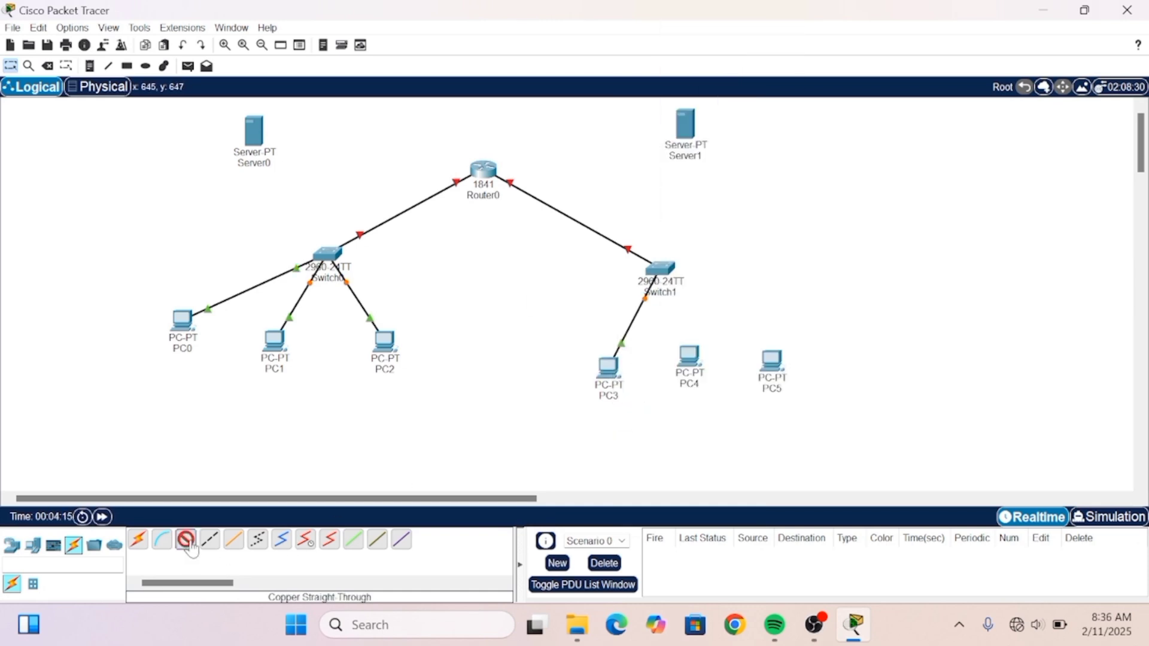
Connect PC4's FastEthernet0 port to the next free FastEthernet port on Switch1 with a copper straight-through cable.
left_click(687, 359)
left_click(699, 427)
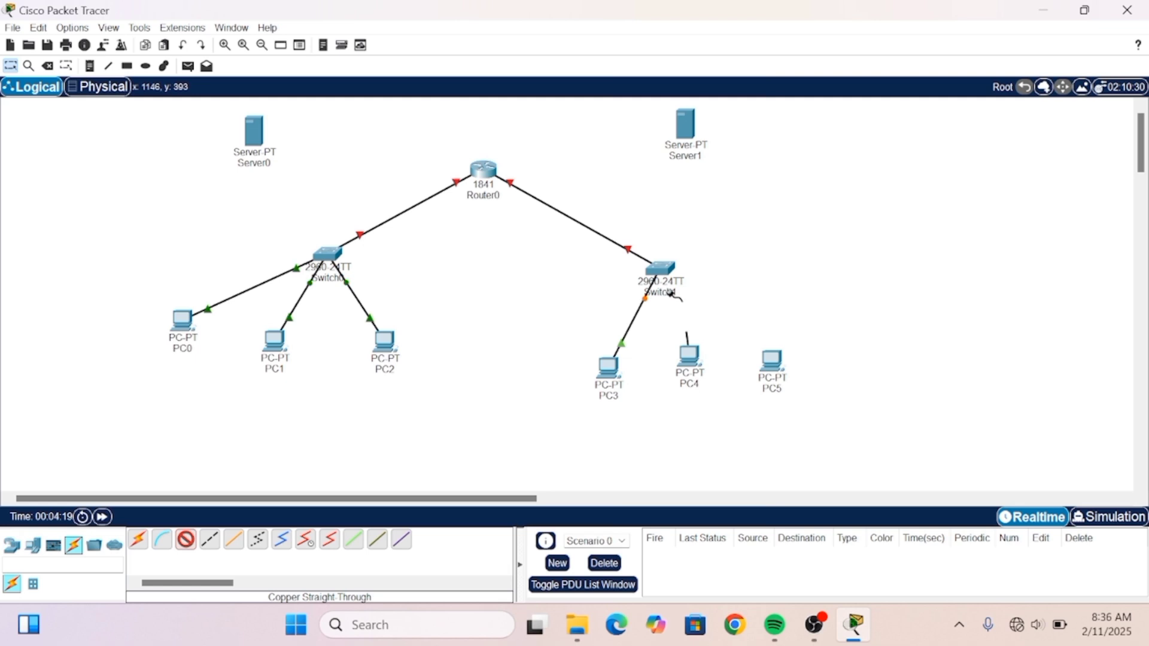
left_click(661, 270)
left_click(735, 29)
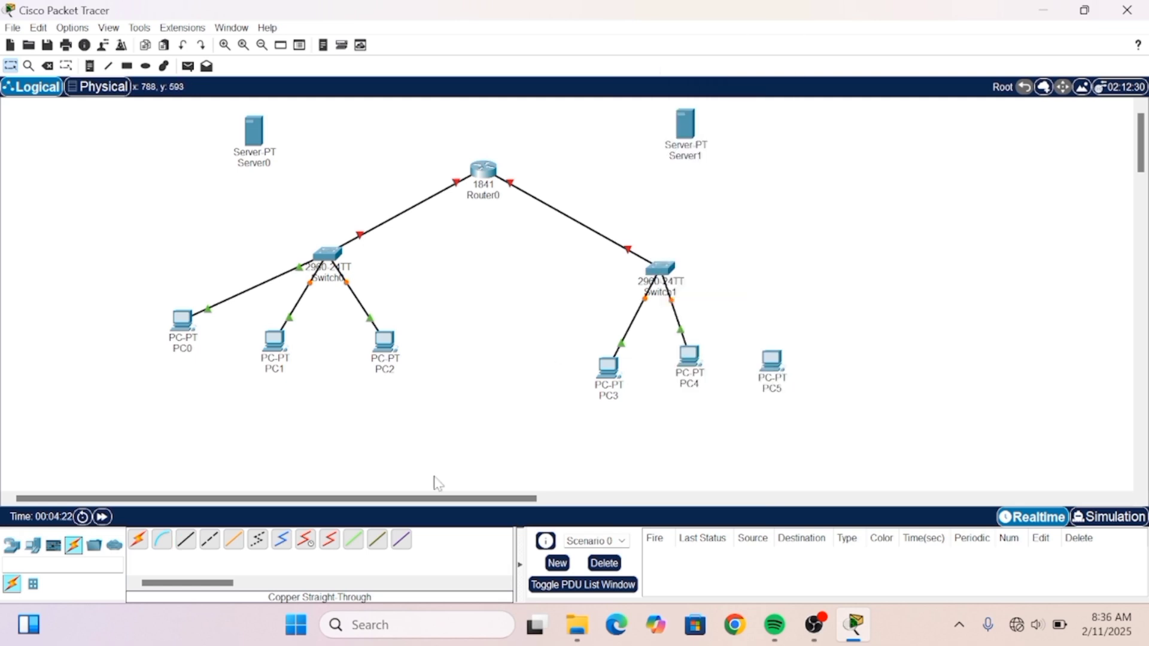
Connect PC5's FastEthernet0 port to FastEthernet0/4 on Switch1 with a copper straight-through cable.
left_click(189, 550)
left_click(772, 361)
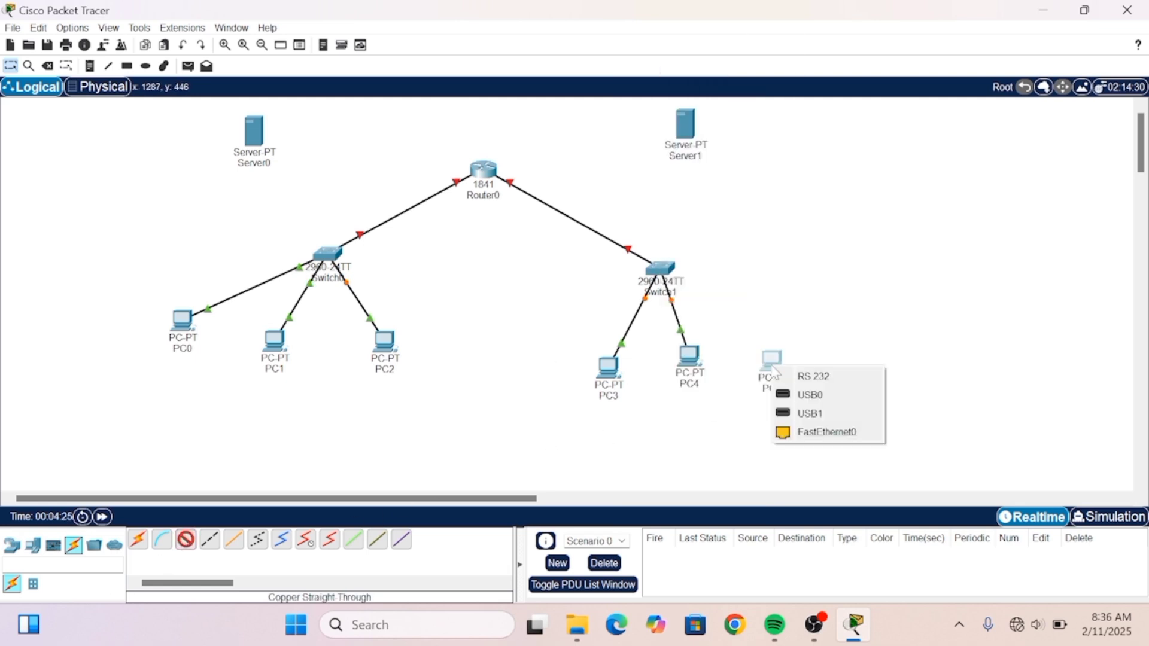
left_click(776, 435)
left_click(658, 271)
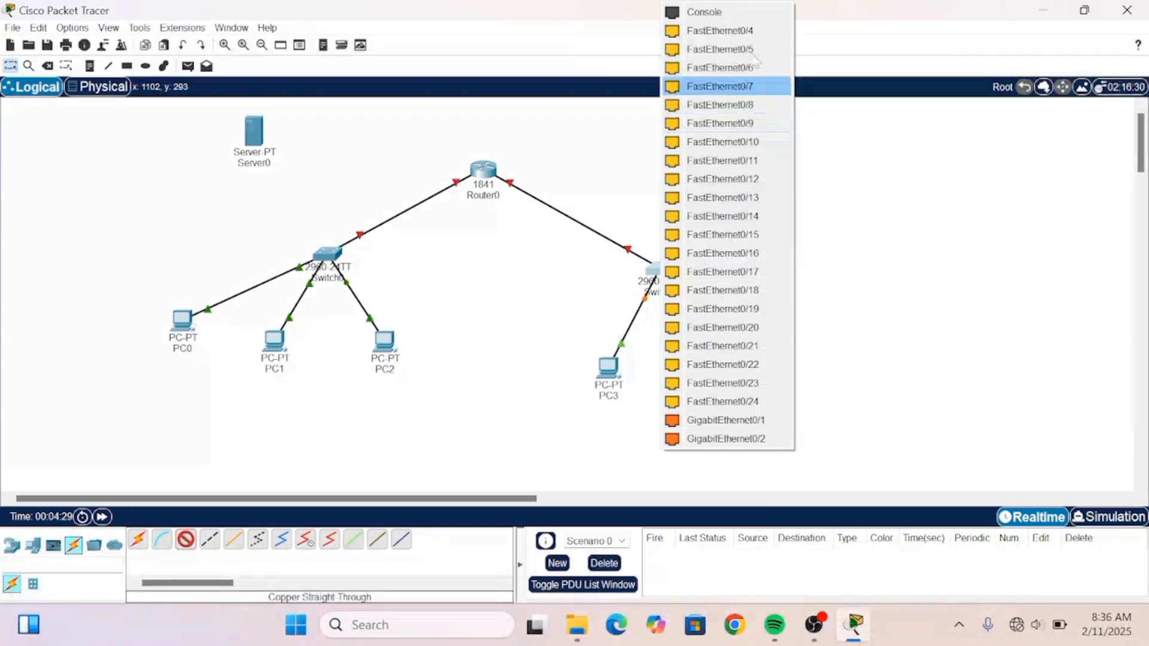
left_click(730, 30)
Connect Server0's FastEthernet0 port to FastEthernet0/5 on Switch0 with a copper straight-through cable.
left_click(186, 540)
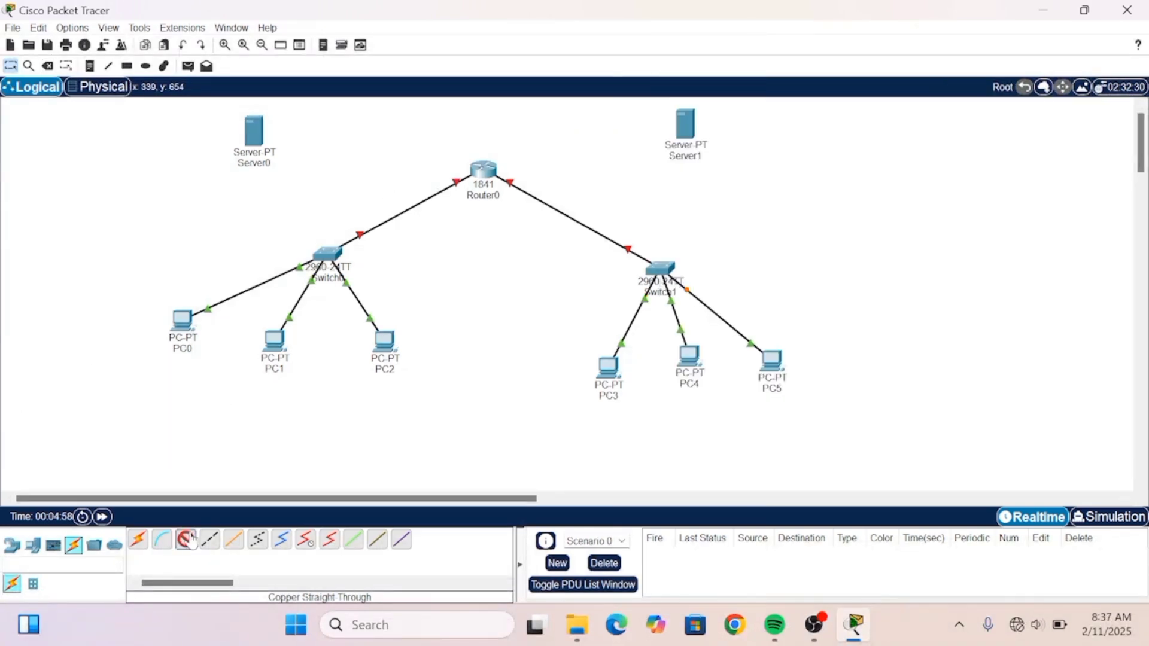
left_click(263, 131)
left_click(296, 142)
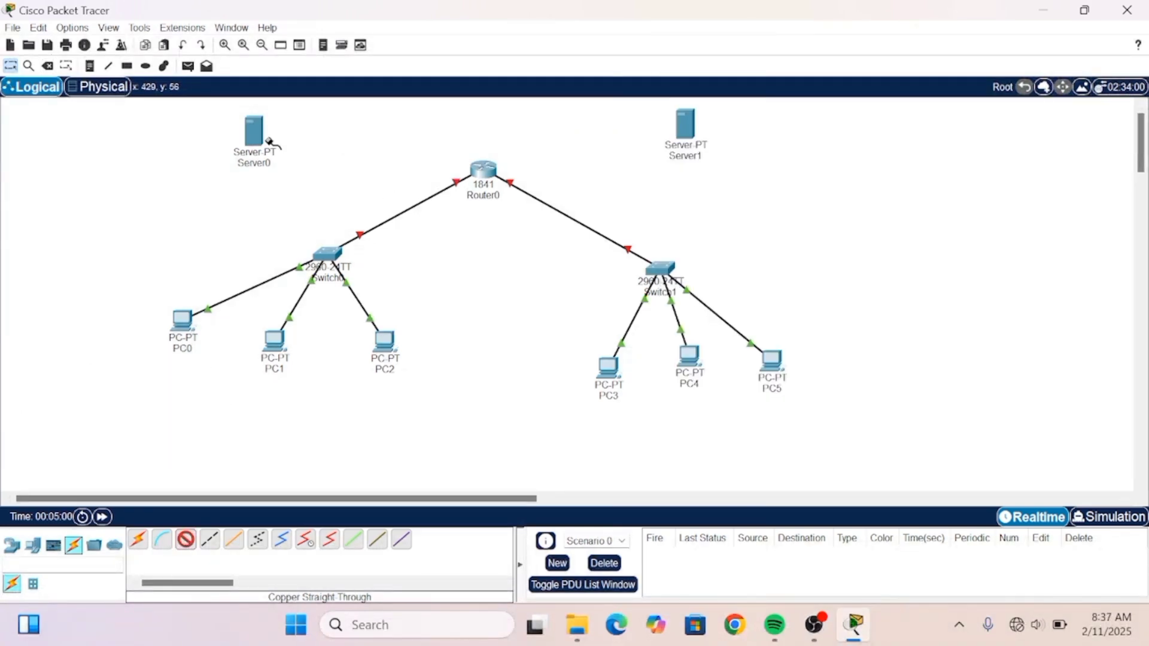
left_click(325, 255)
left_click(395, 30)
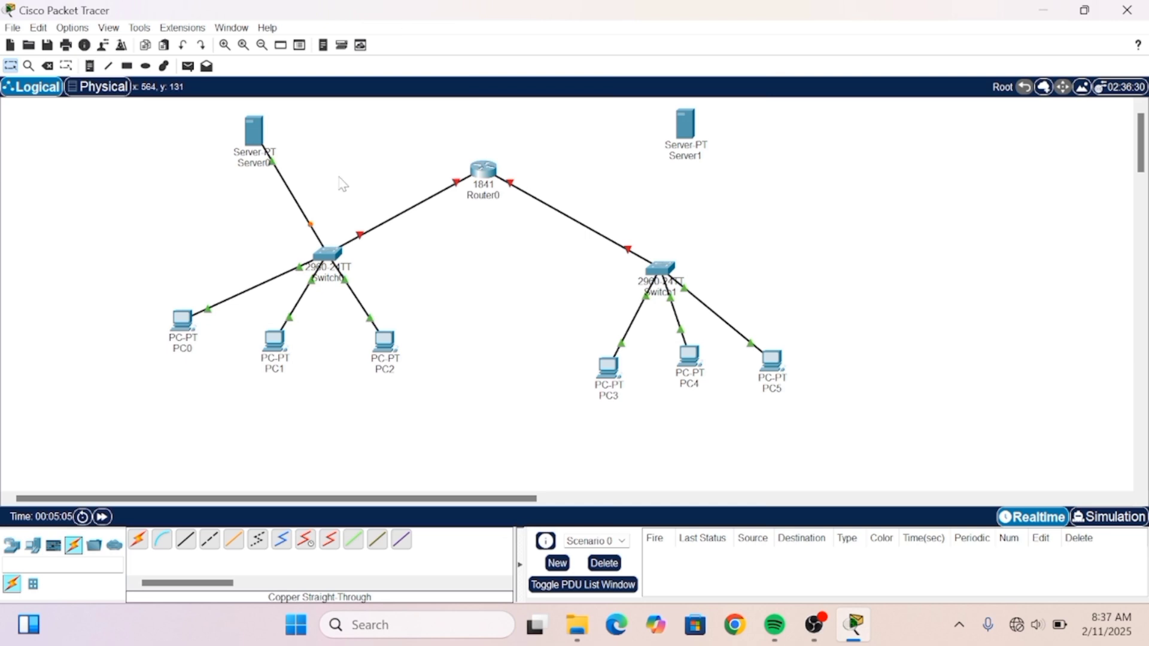
Move Router0 slightly higher and connect Server1's FastEthernet0 port to FastEthernet0/5 on Switch1 with a copper straight-through cable.
left_click_drag(484, 169, 483, 141)
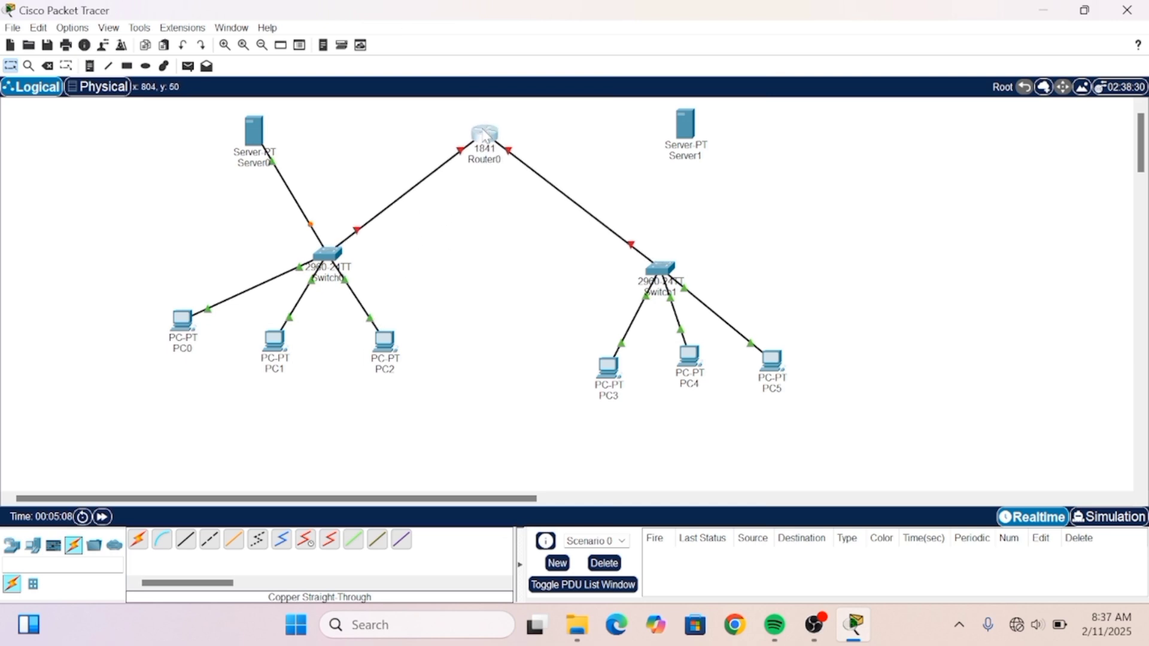
left_click(185, 540)
left_click(682, 136)
left_click(688, 144)
left_click(660, 268)
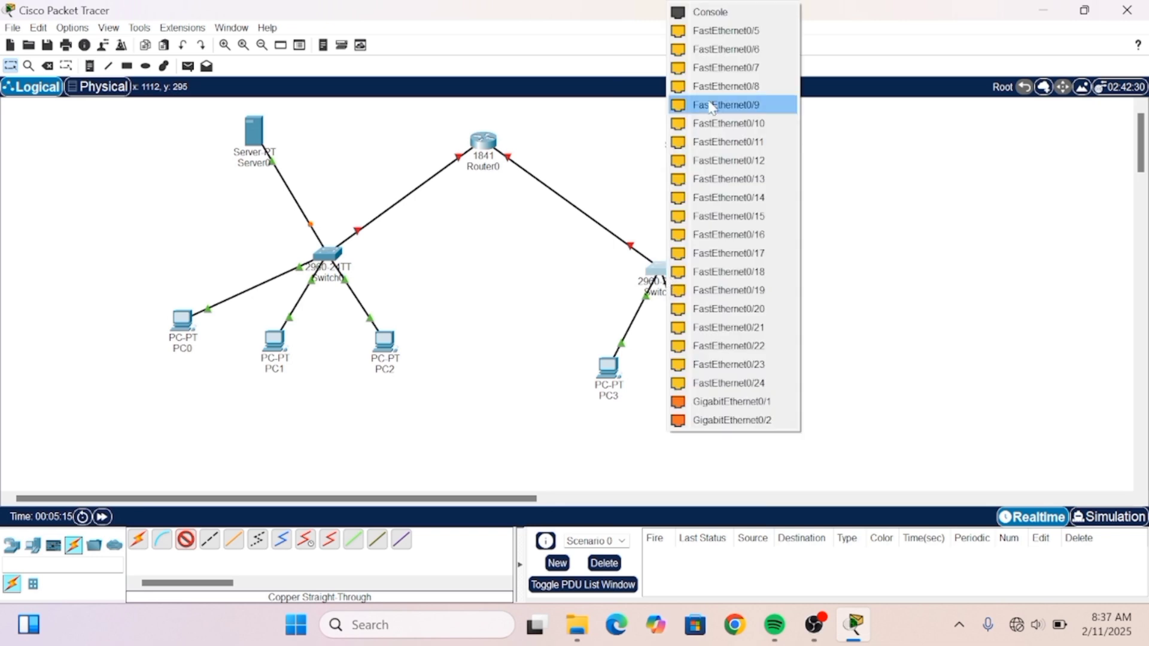
left_click(731, 33)
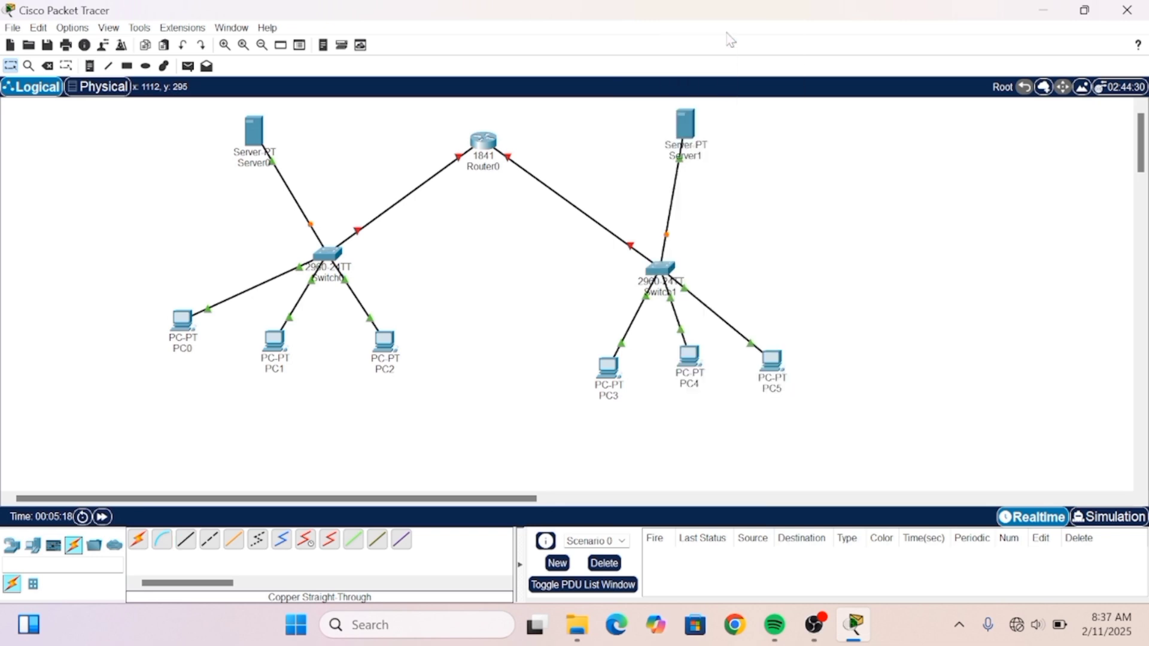
Configure Router0's FastEthernet0/0 interface with IPv4 address 192.168.100.1 and subnet mask 255.255.255.0, and turn the port on.
left_click(483, 139)
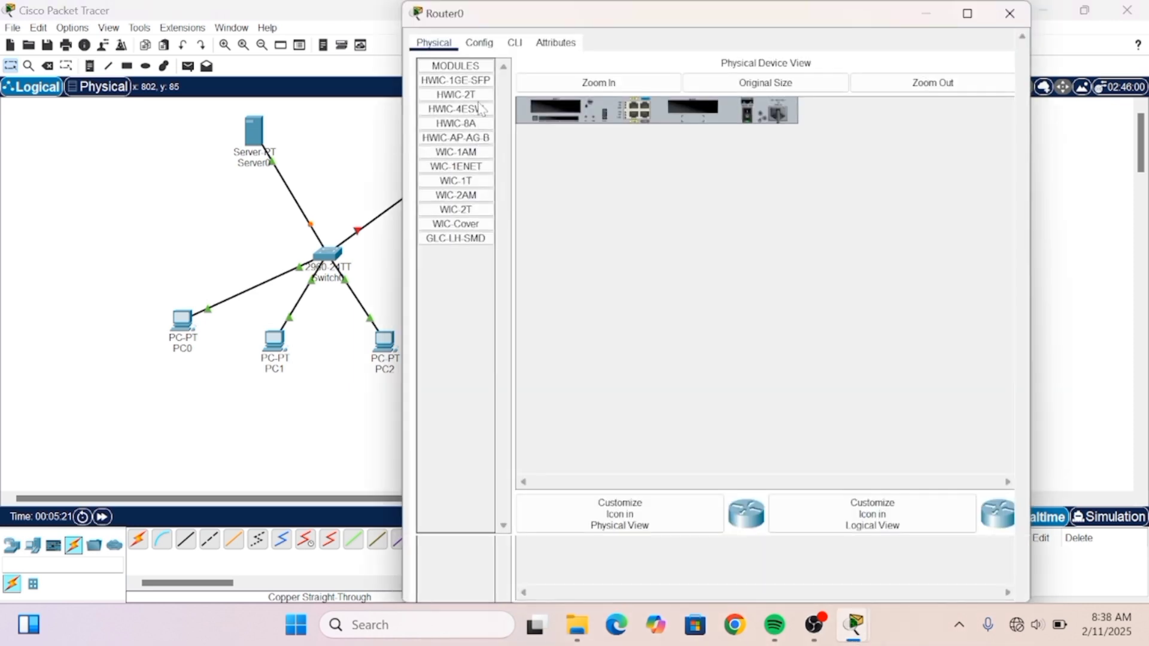
left_click(477, 47)
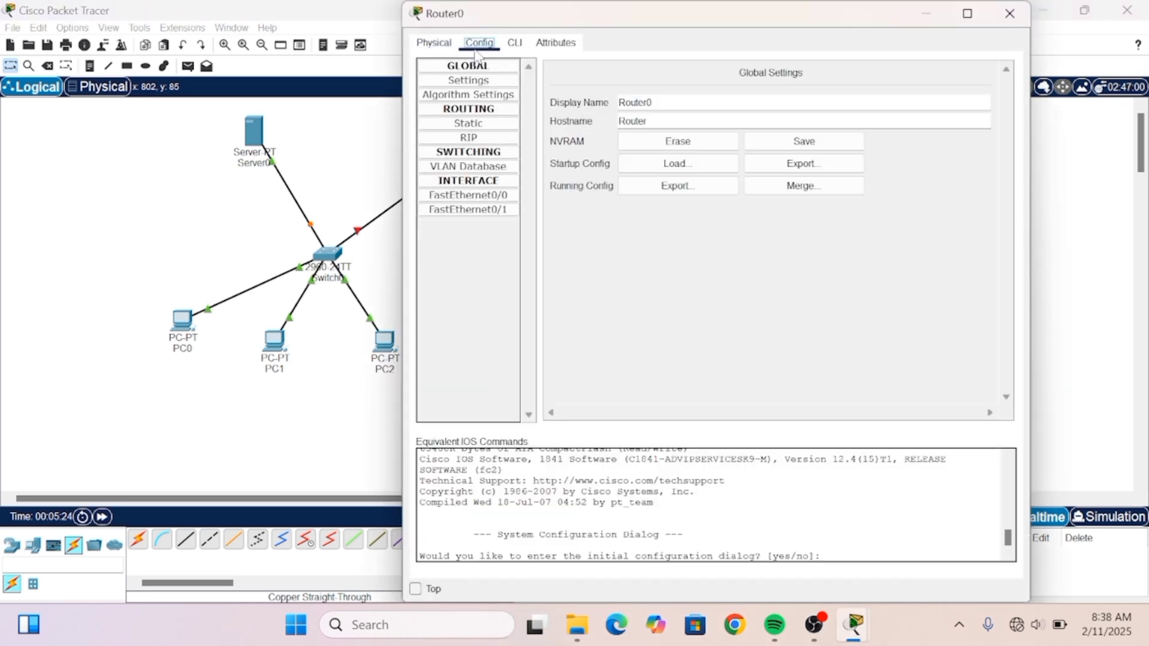
left_click(513, 195)
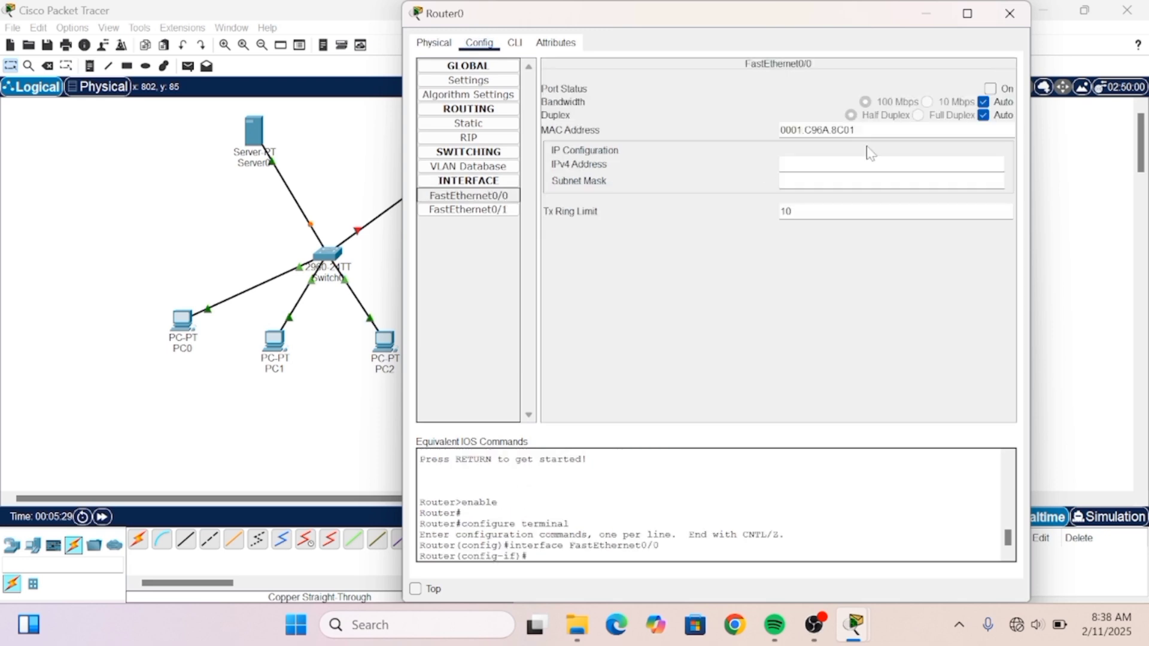
left_click(906, 163)
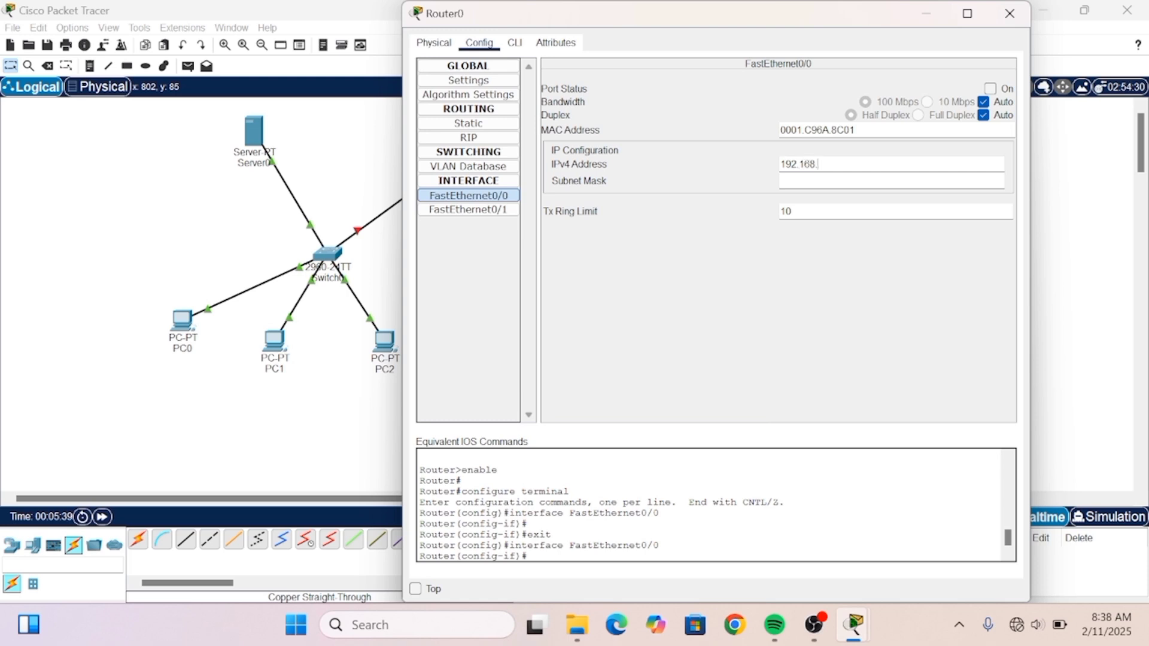
type("192.168.100.1")
left_click(842, 180)
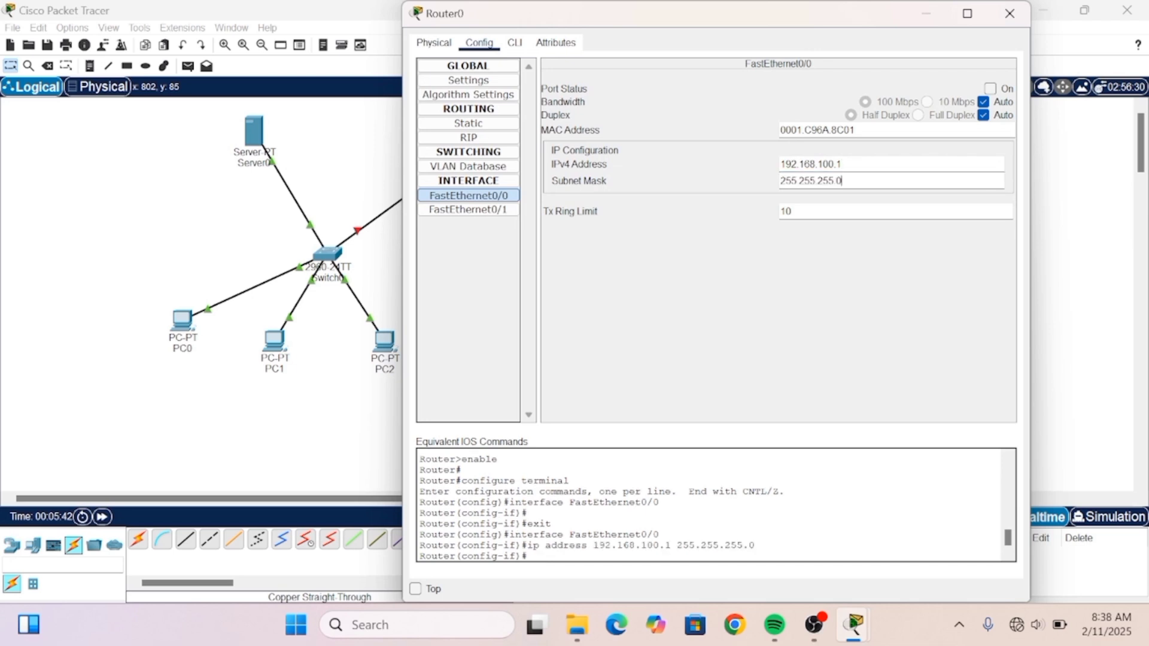
left_click(990, 88)
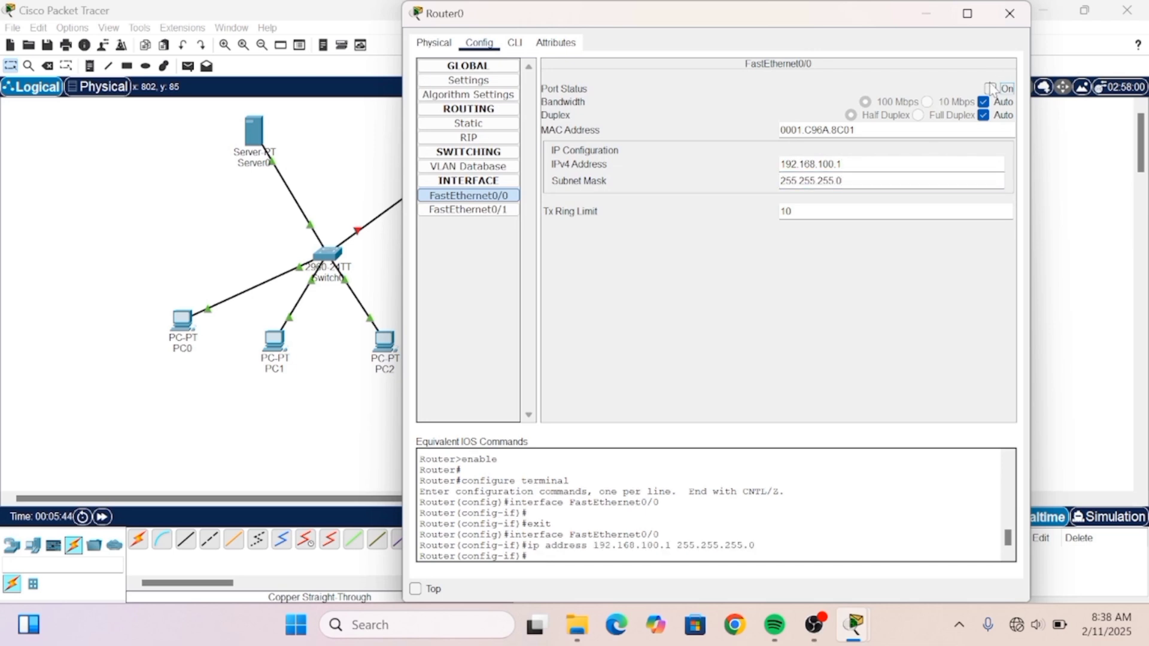
Configure Router0's FastEthernet0/1 interface with IPv4 address 192.168.200.1 and subnet mask 255.255.255.0, and turn the port on.
left_click(479, 213)
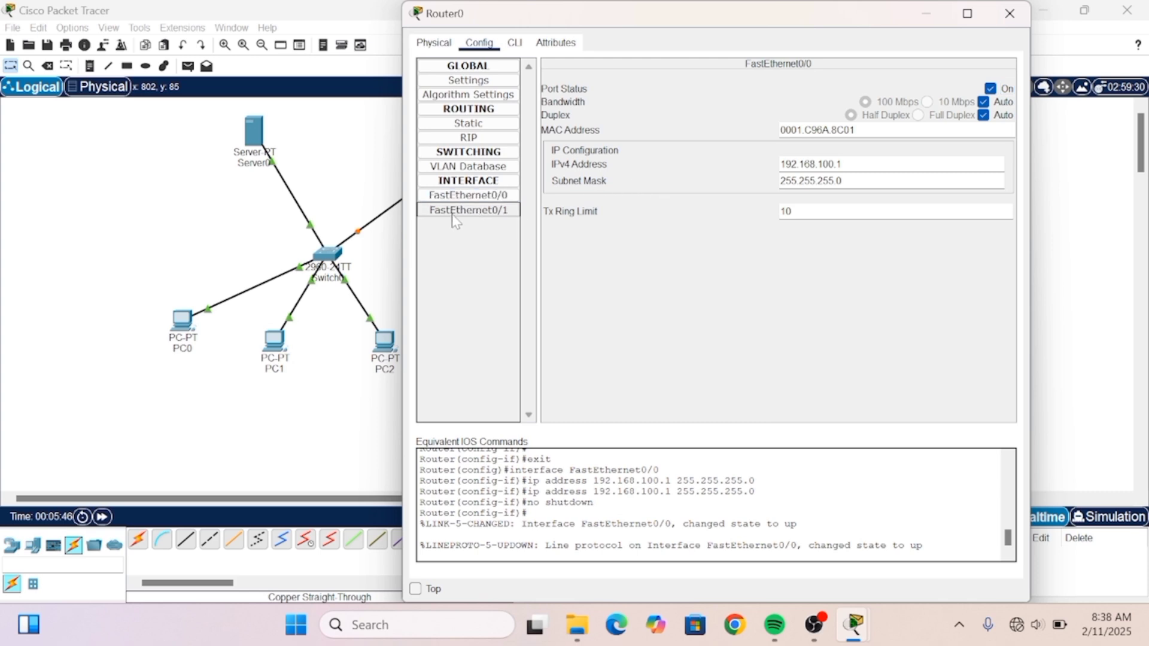
left_click(783, 166)
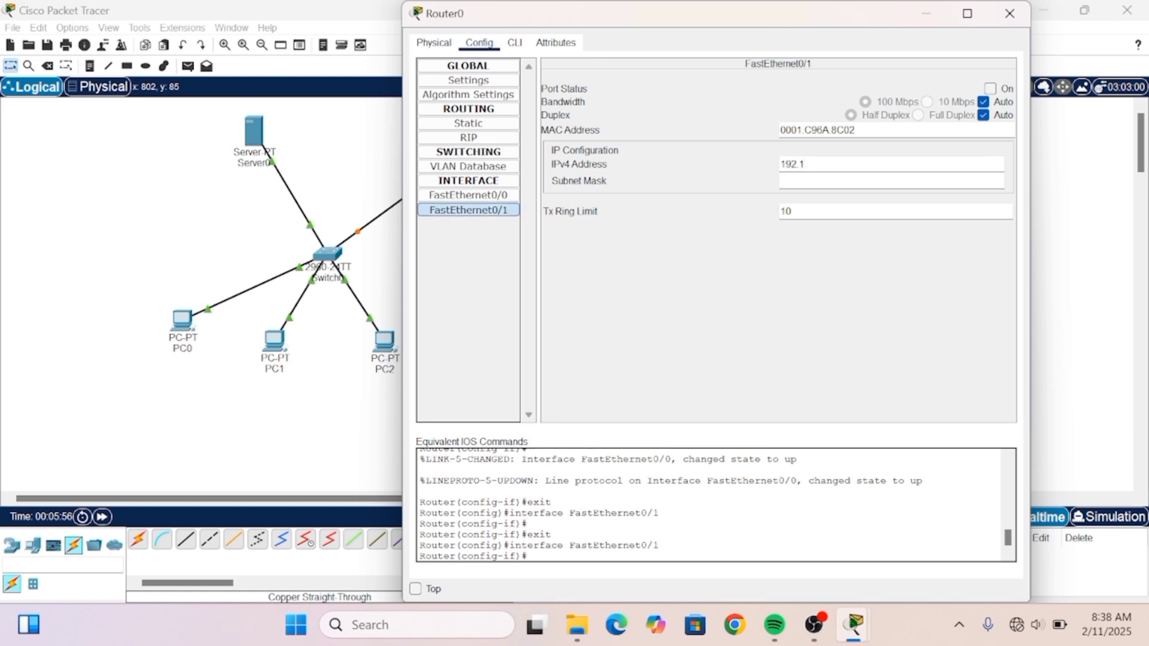
type("192.168.200.1")
left_click(824, 181)
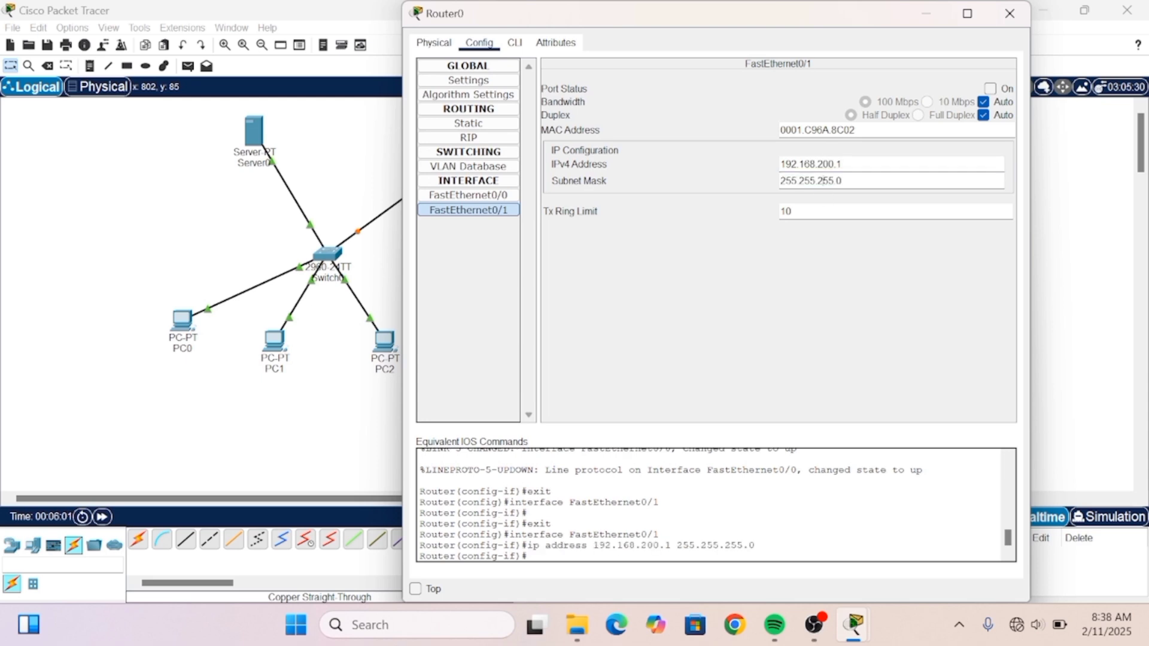
left_click(991, 89)
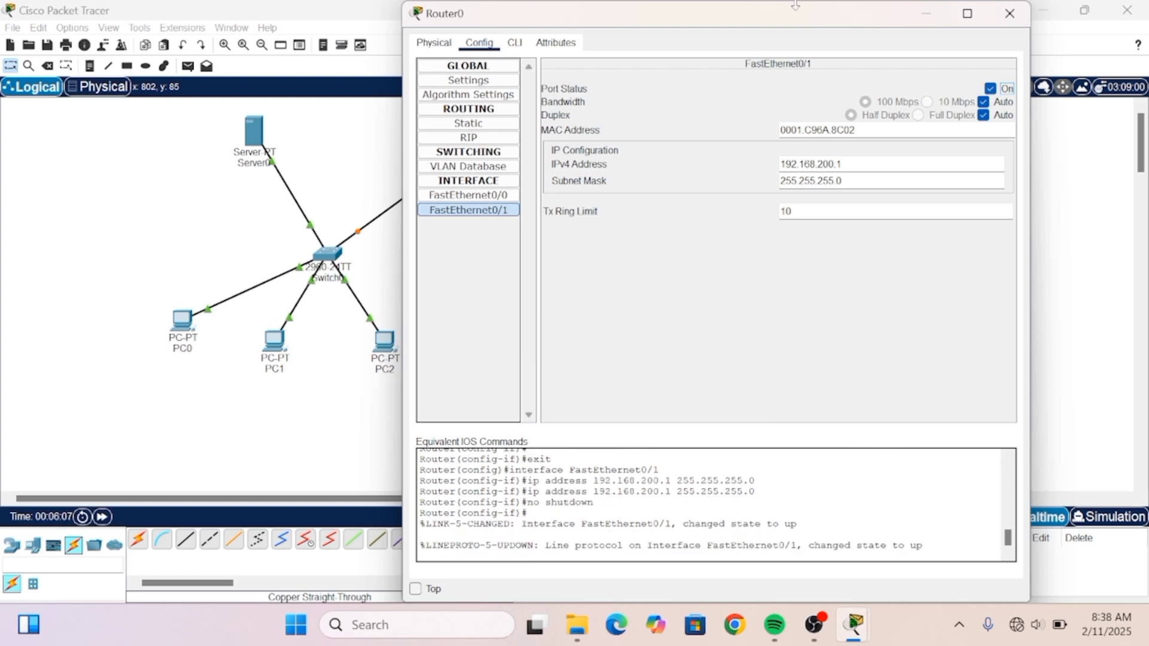
left_click(1009, 14)
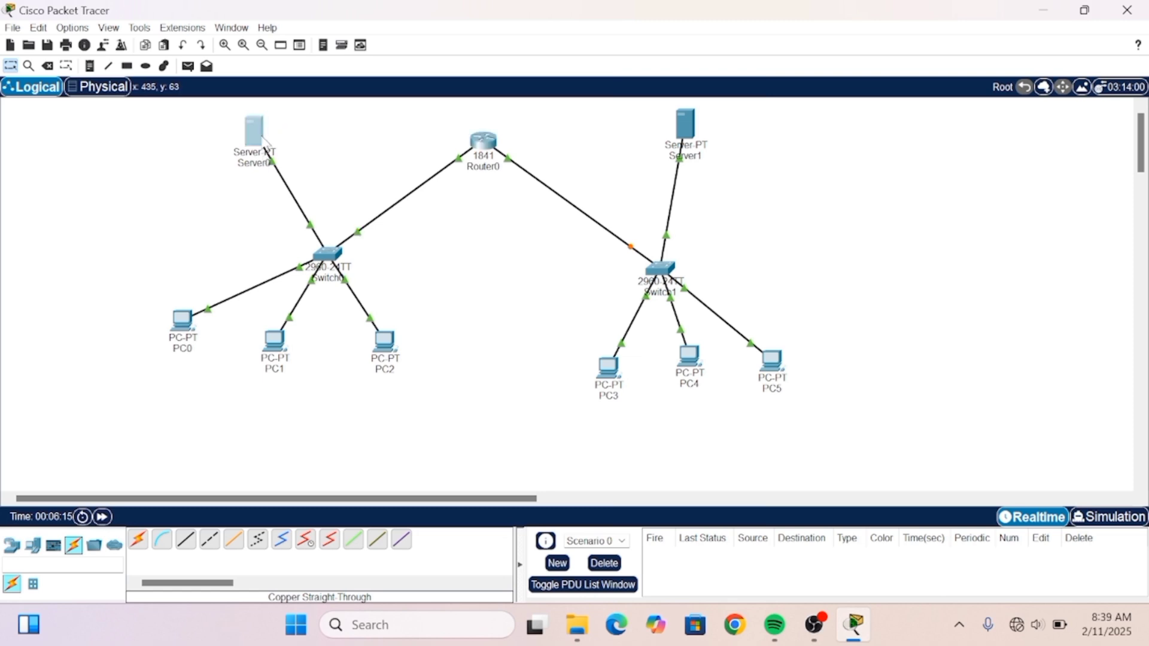
Give Server0 the static IPv4 address 192.168.100.25, subnet mask 255.255.255.0 and default gateway 192.168.100.1.
left_click(263, 139)
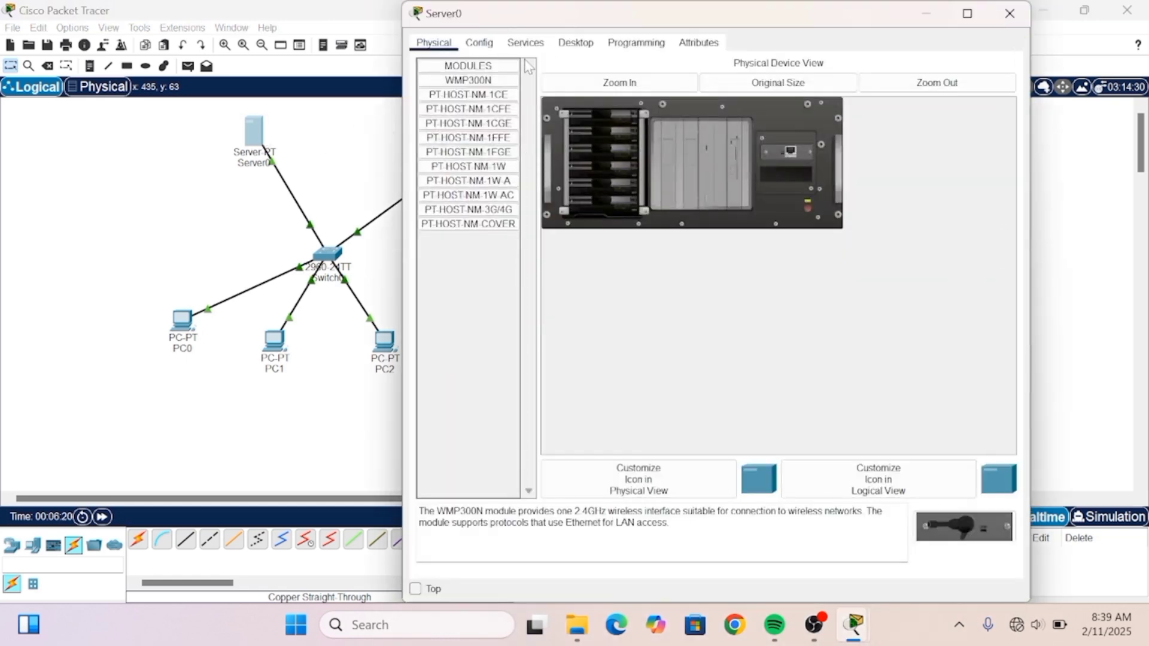
left_click(582, 43)
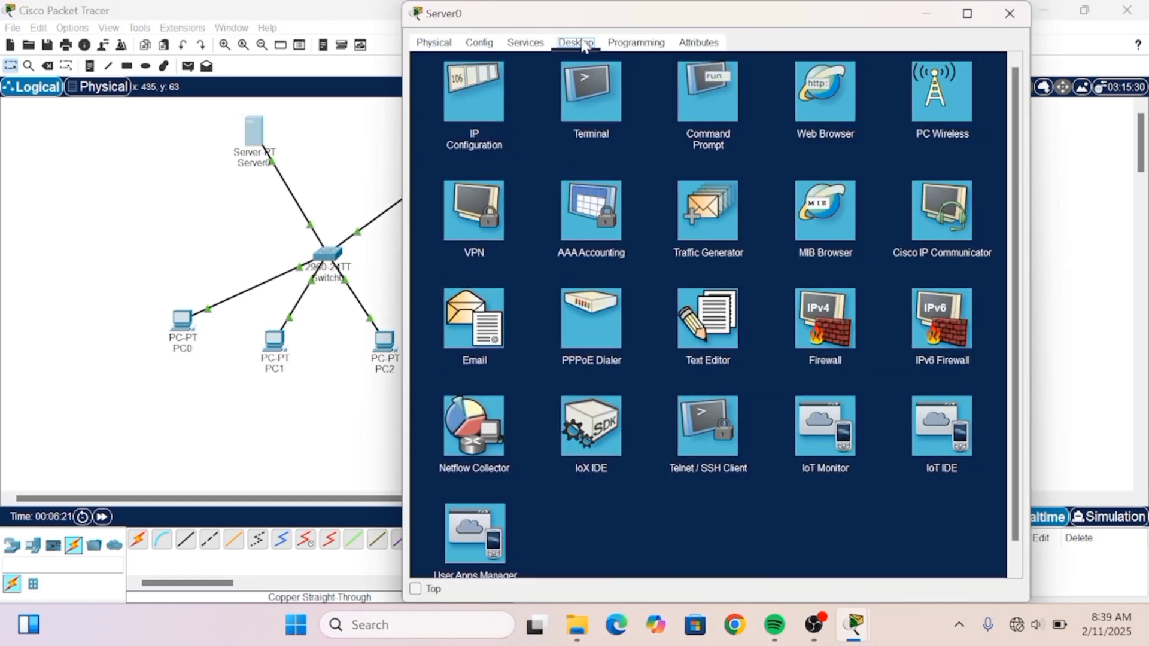
left_click(495, 87)
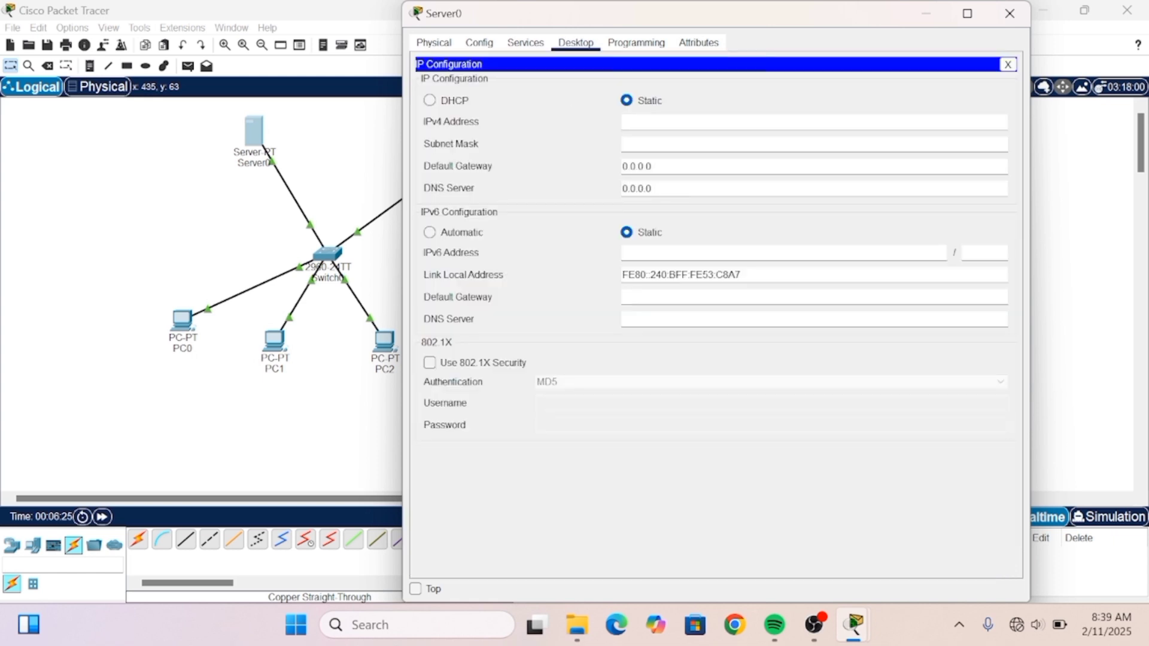
type("192.168.100.25")
key("Tab")
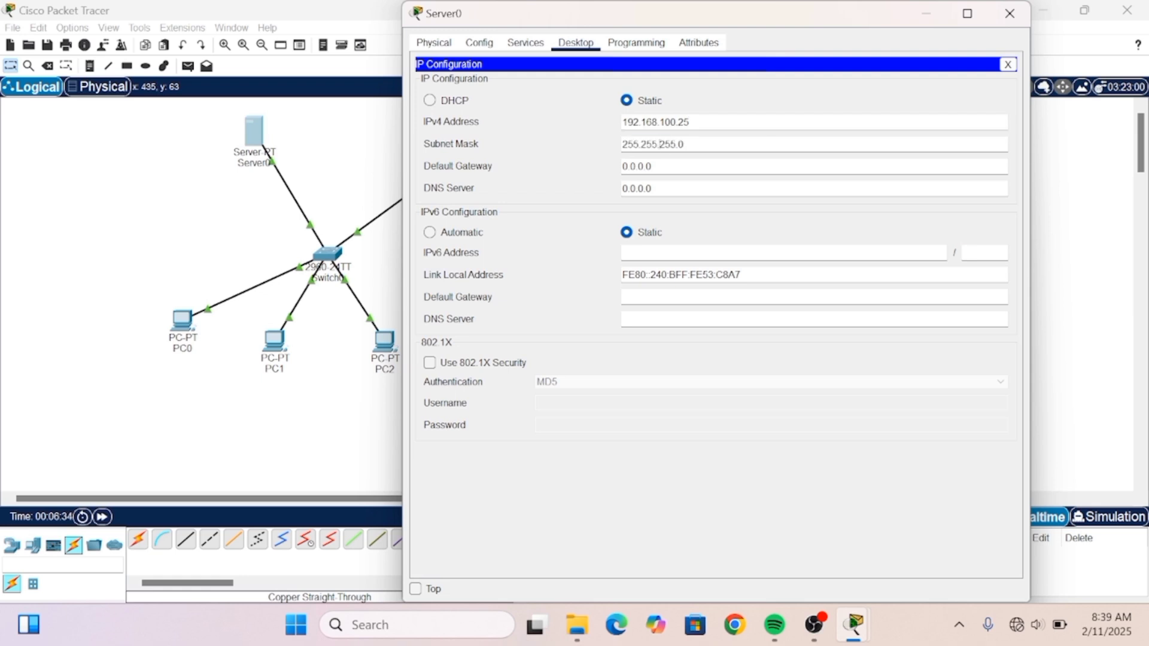
key("Tab")
type("192.168.100.1")
Set the DNS server in Server0's IPv4 configuration to 192.168.100.50.
key("BackSpace")
key("BackSpace")
key("BackSpace")
key("BackSpace")
key("BackSpace")
key("BackSpace")
type("192.168.100")
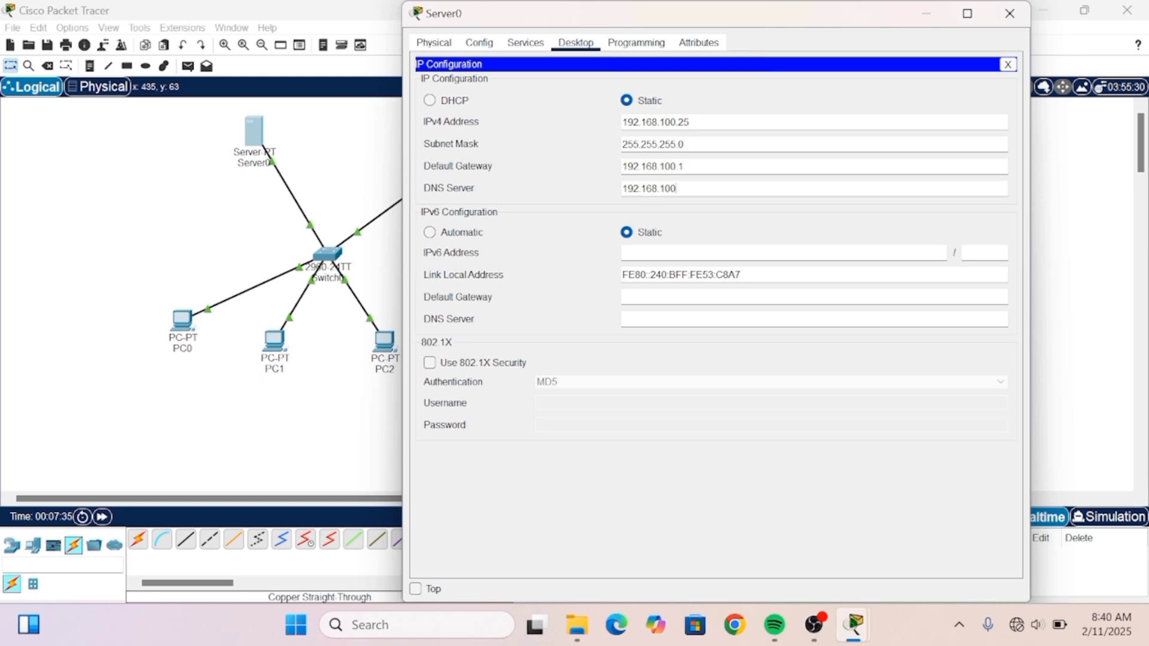
type(".50")
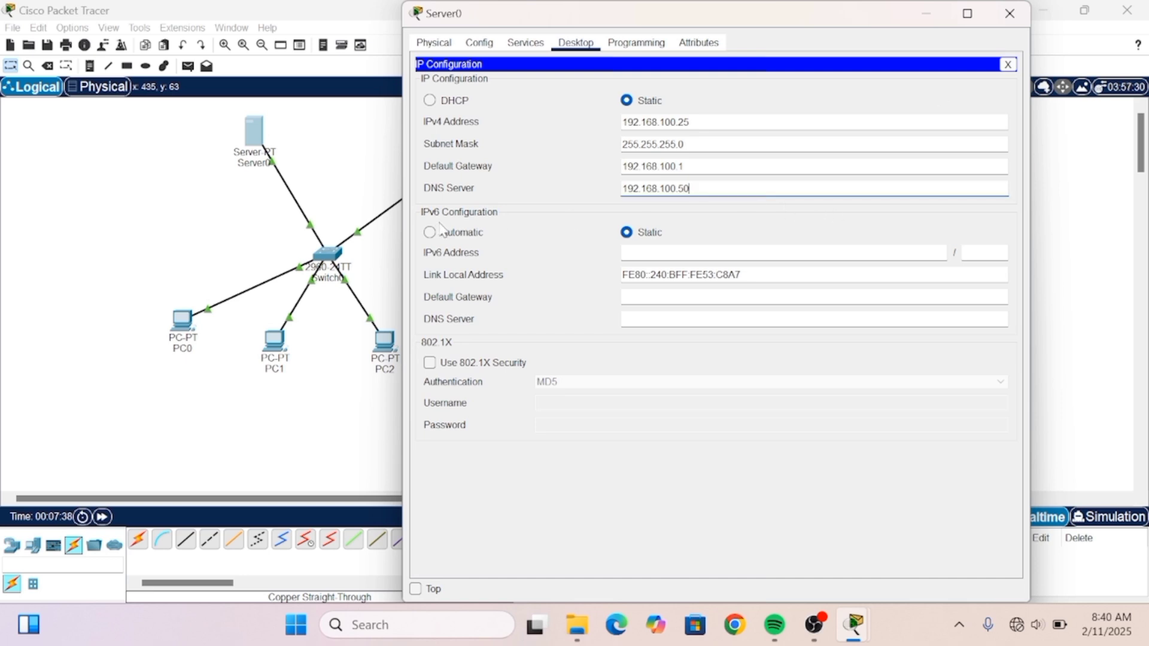
Turn on the DHCP service for Server0's FastEthernet0 interface.
left_click(535, 48)
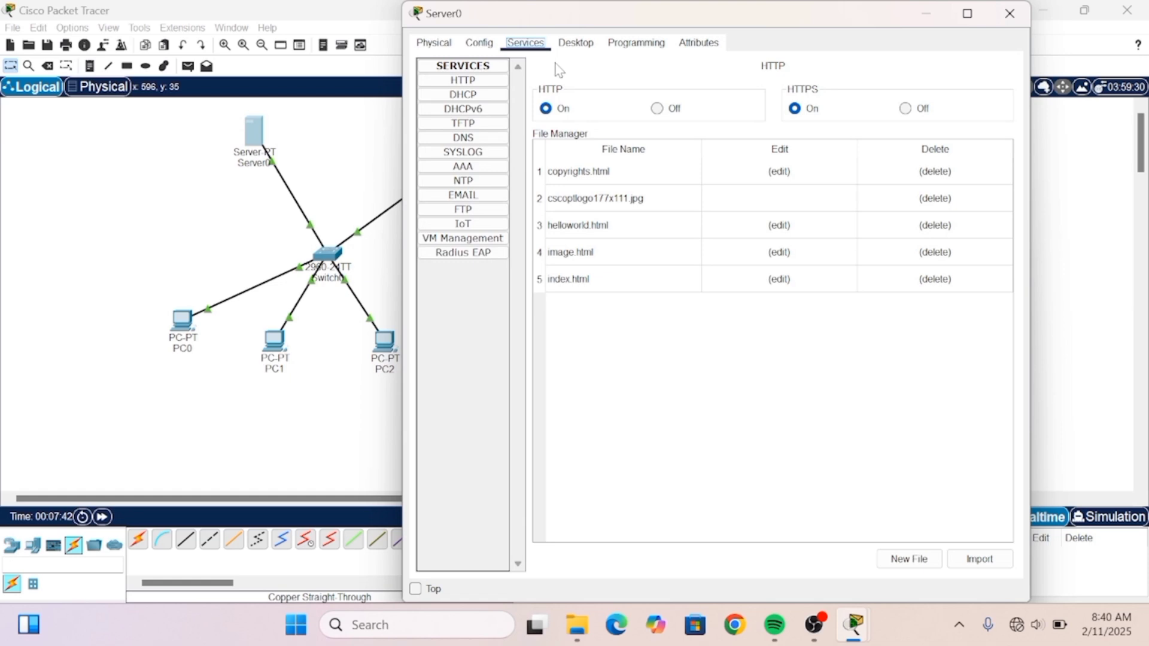
left_click(496, 94)
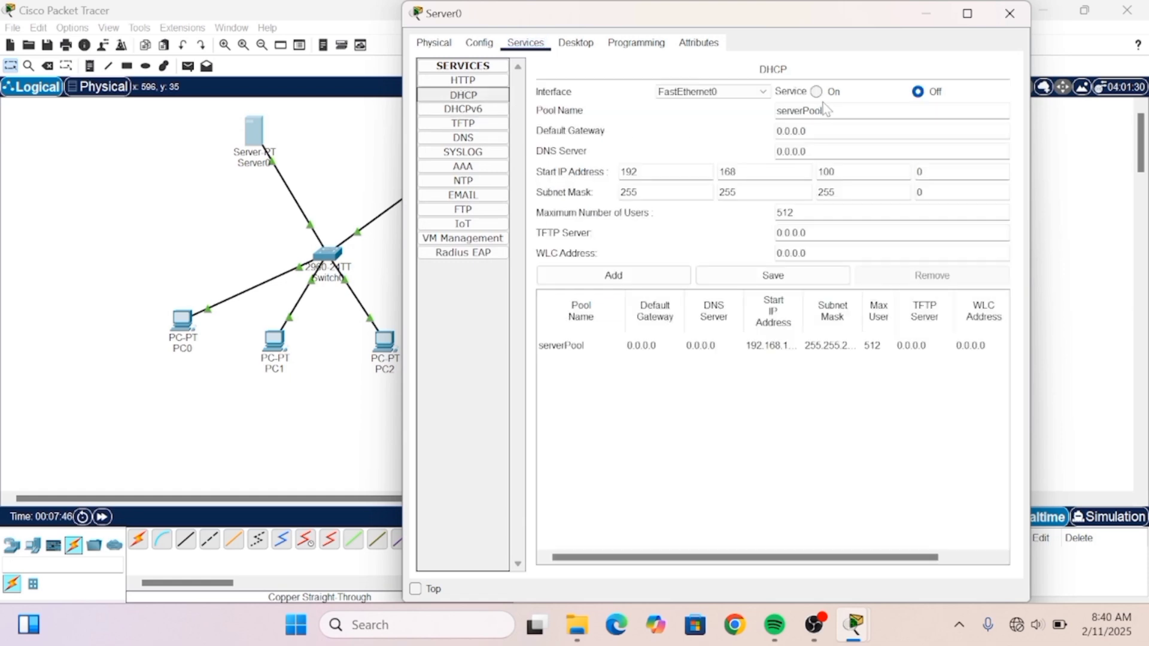
left_click(819, 94)
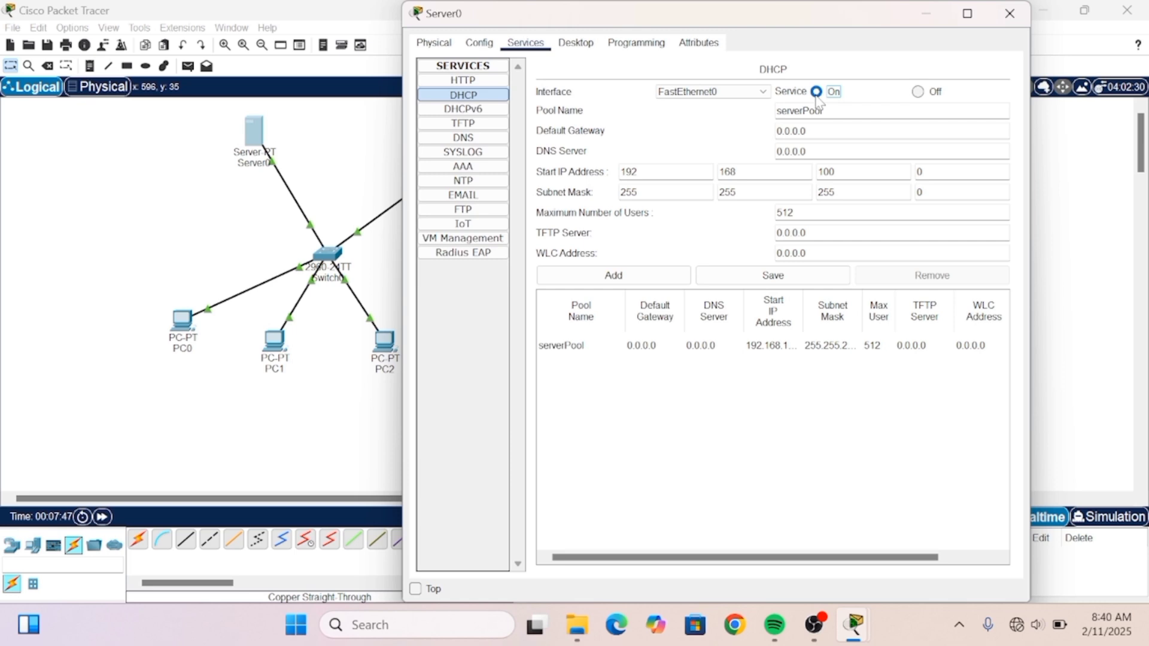
Set the default gateway of Server0's serverPool DHCP pool to 192.168.100.1.
left_click(805, 130)
key("BackSpace")
key("BackSpace")
key("BackSpace")
key("BackSpace")
key("BackSpace")
key("BackSpace")
type("192.168.100.1")
Set the DNS server of Server0's serverPool DHCP pool to 192.168.100.50.
left_click(806, 152)
key("BackSpace")
key("BackSpace")
key("BackSpace")
key("BackSpace")
key("BackSpace")
key("BackSpace")
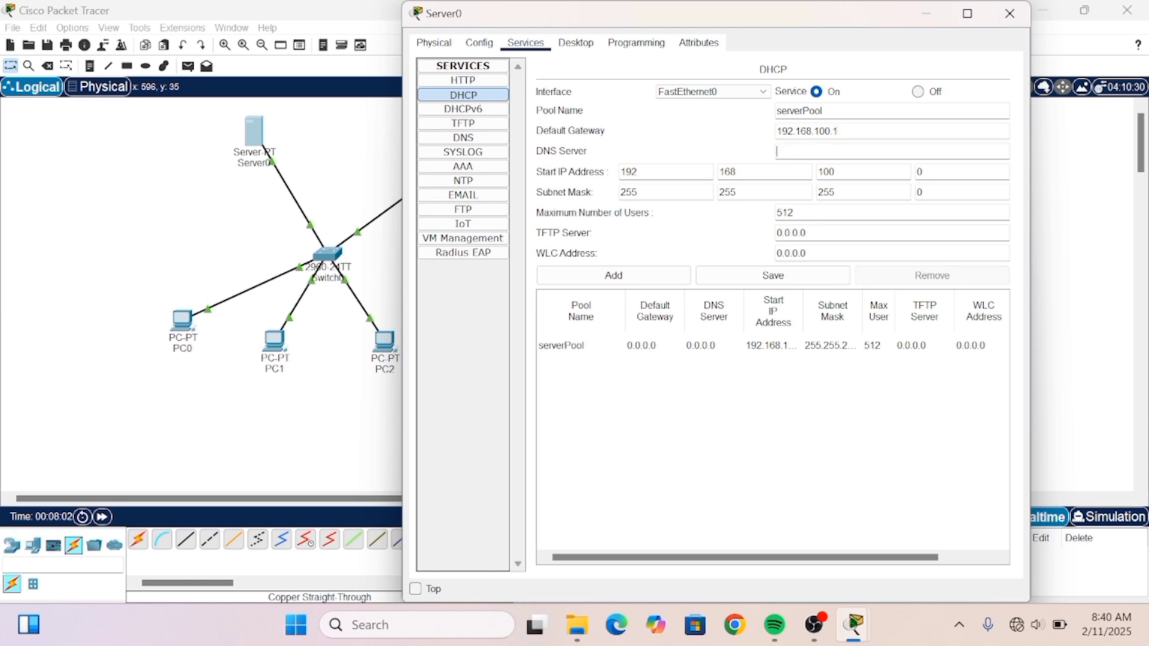
type("192.")
key("Tab")
left_click(796, 151)
type("168.100.50")
Set the start IP address of Server0's DHCP pool to 192.168.100.100, save the pool and close the server's window.
left_click(923, 172)
type("100")
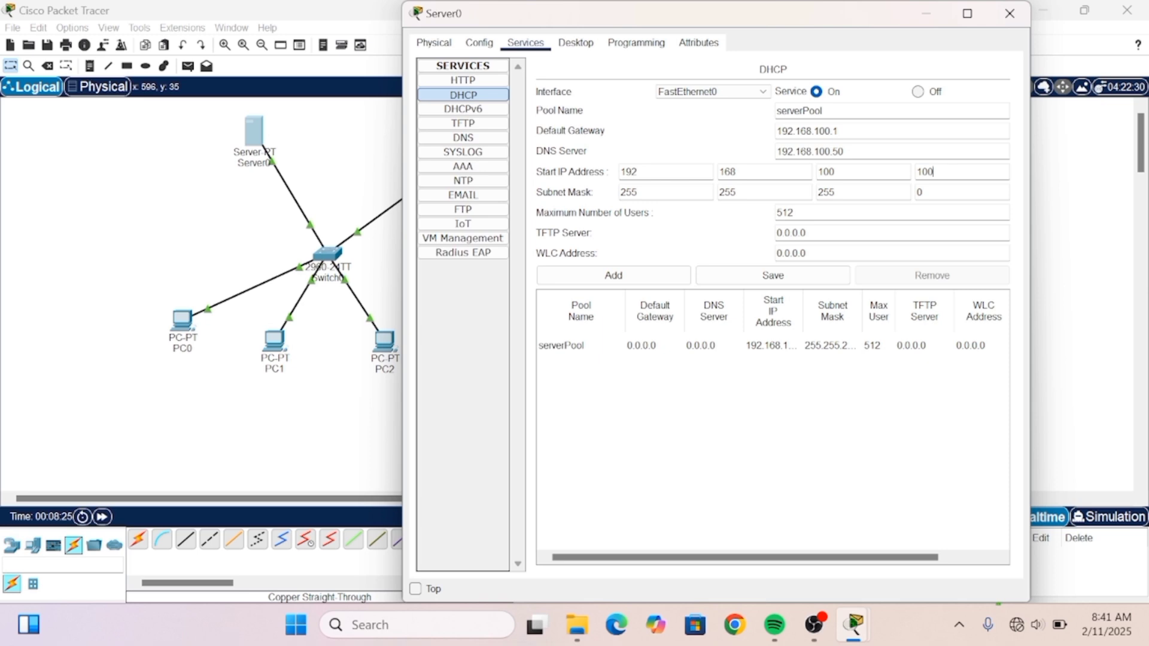
left_click(844, 276)
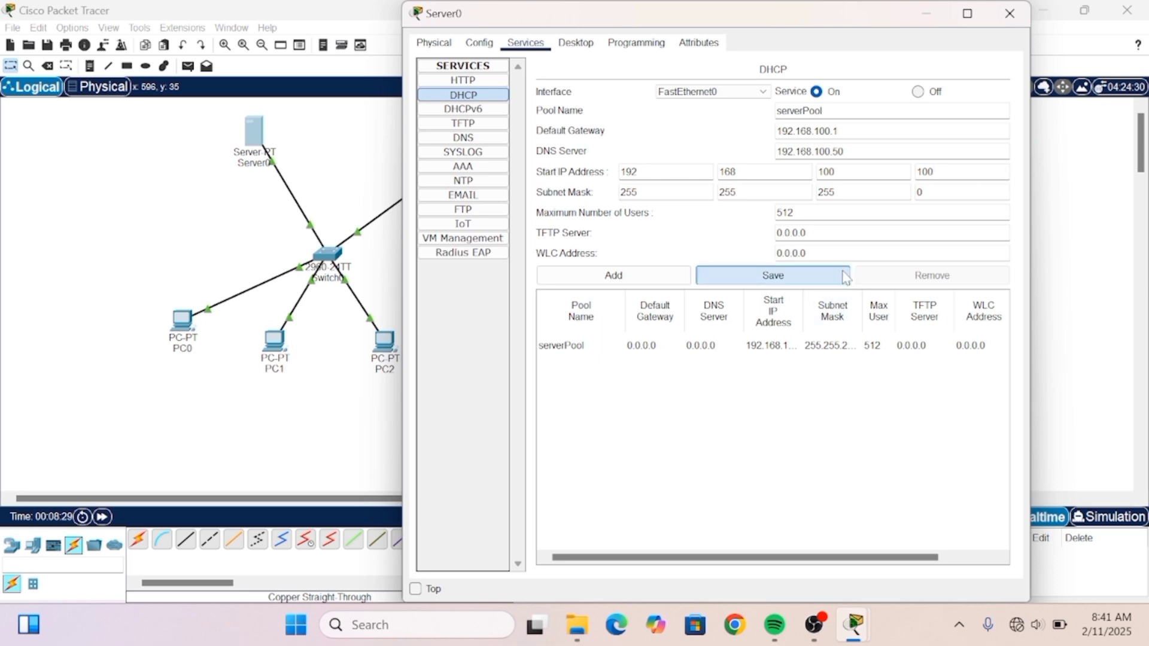
left_click(1010, 13)
Switch PC0's IPv4 configuration to DHCP so it obtains its address from the server.
left_click(179, 323)
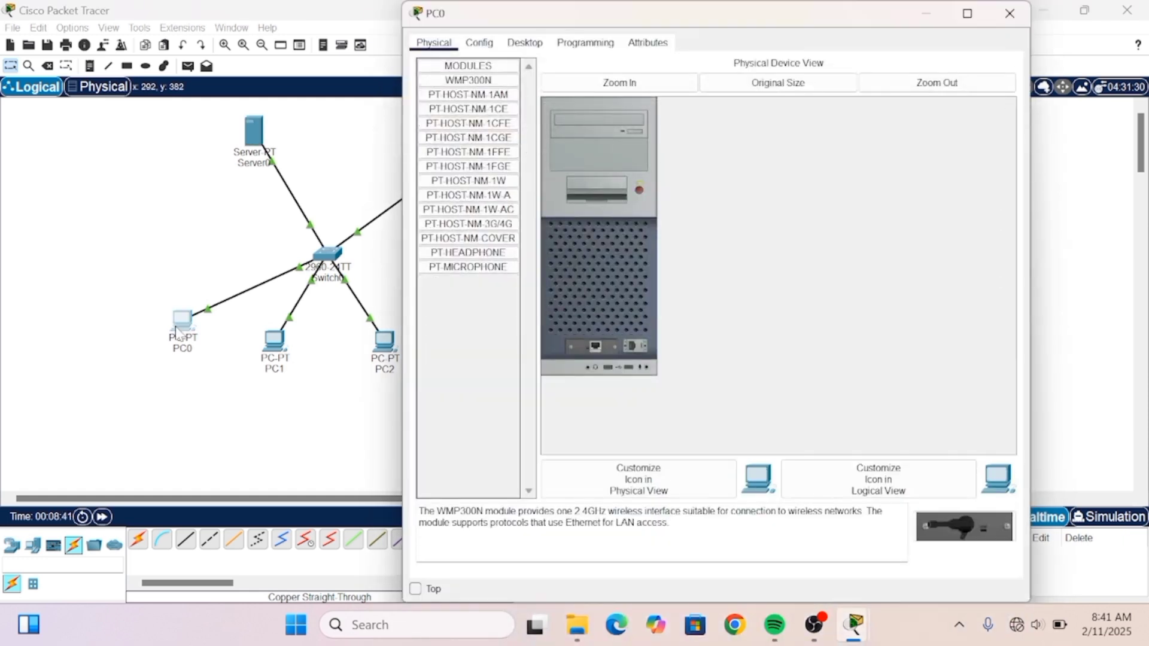
left_click(522, 44)
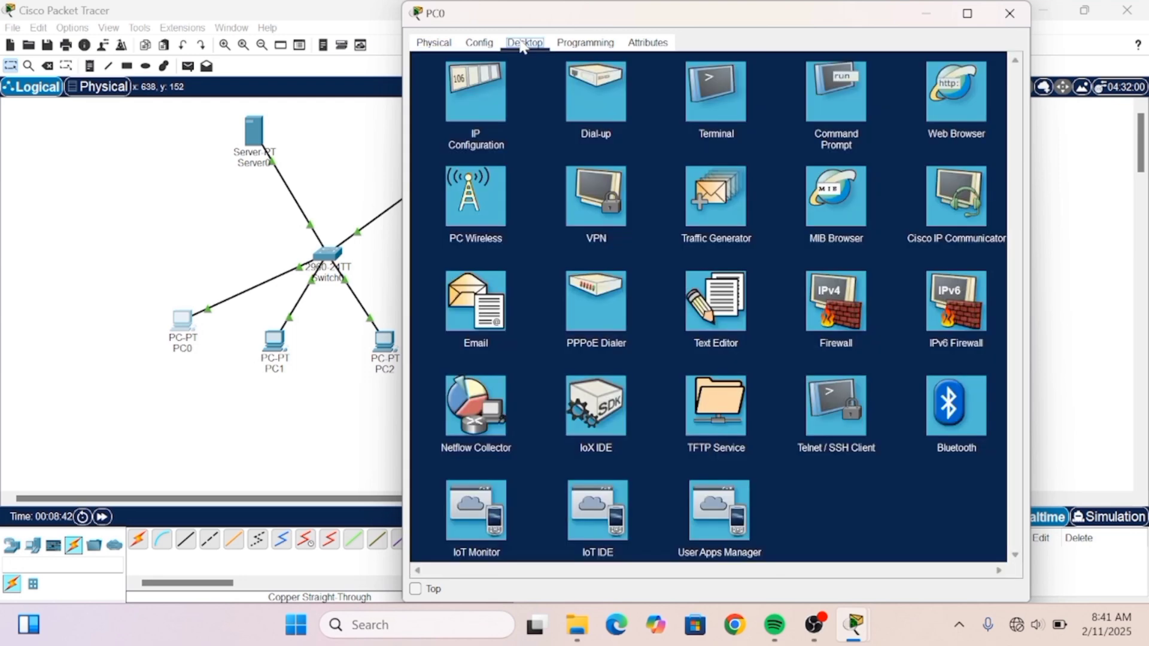
left_click(478, 84)
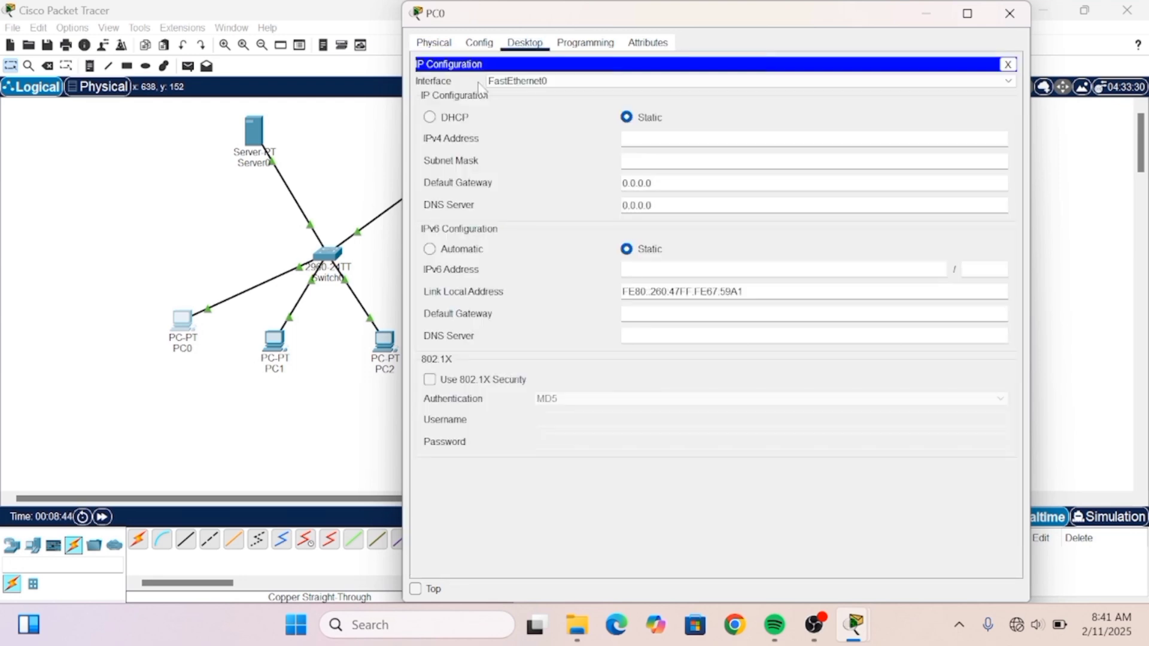
left_click(431, 118)
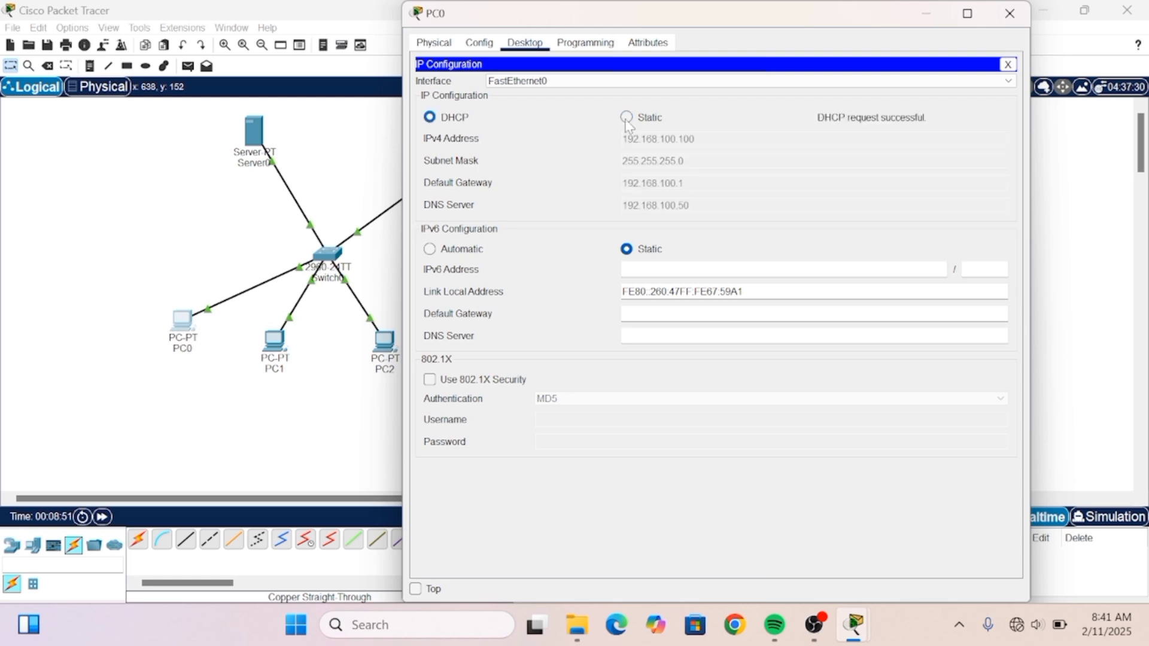
left_click(1010, 13)
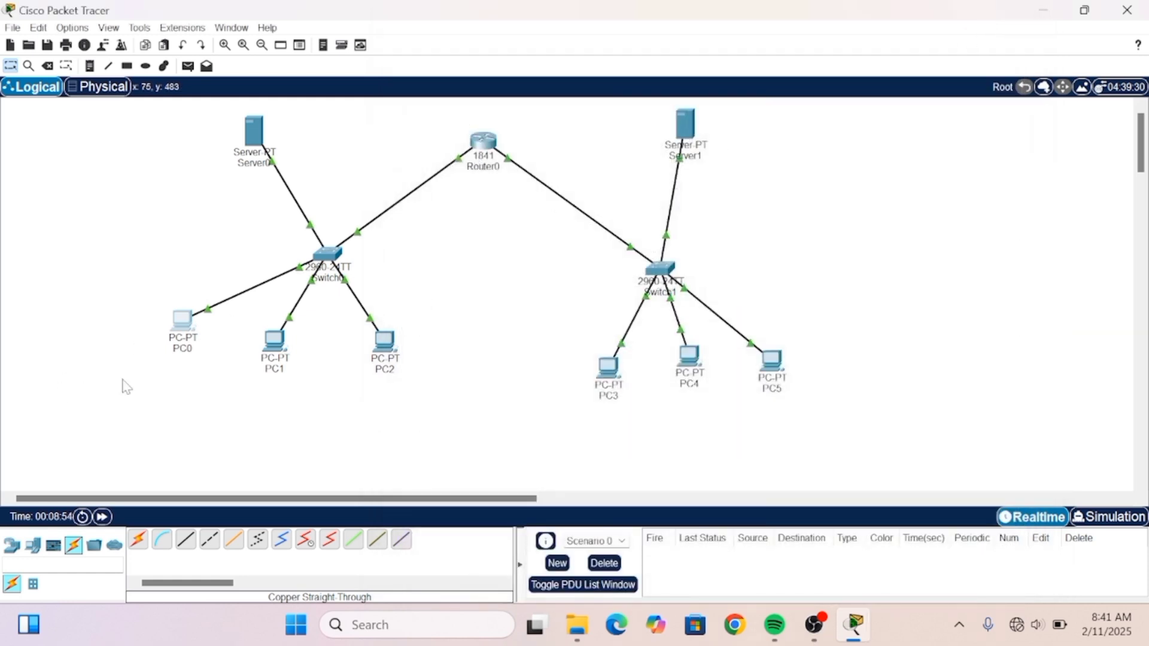
Switch PC1's IPv4 configuration to DHCP and close its window.
left_click(278, 351)
left_click(535, 154)
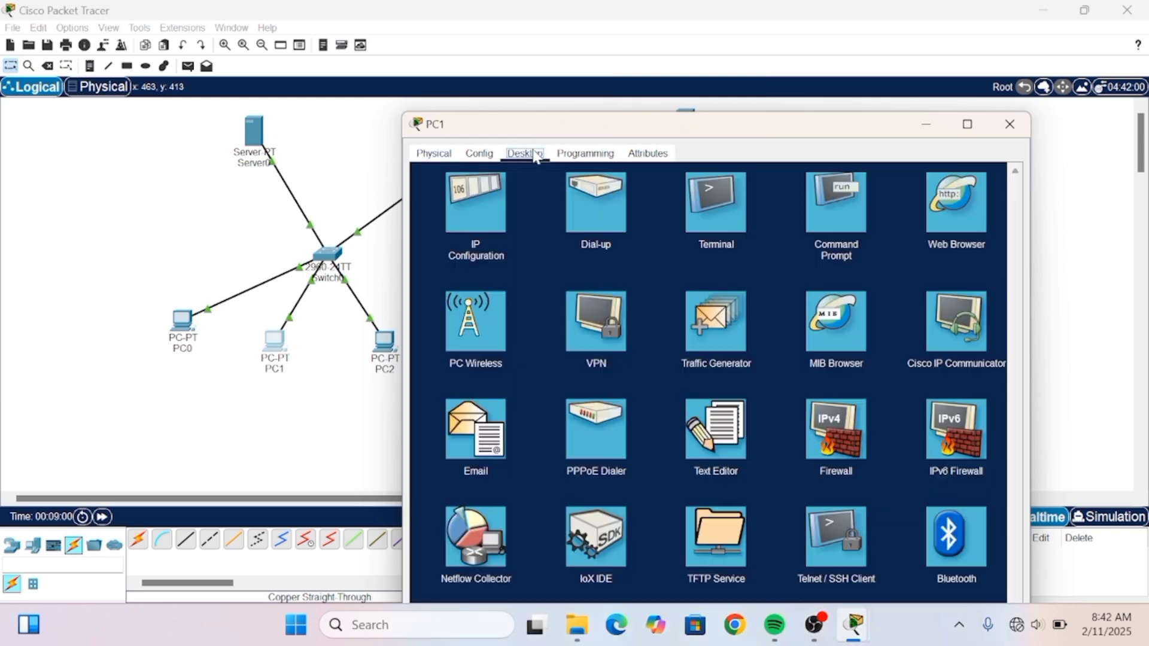
left_click(493, 210)
left_click(430, 229)
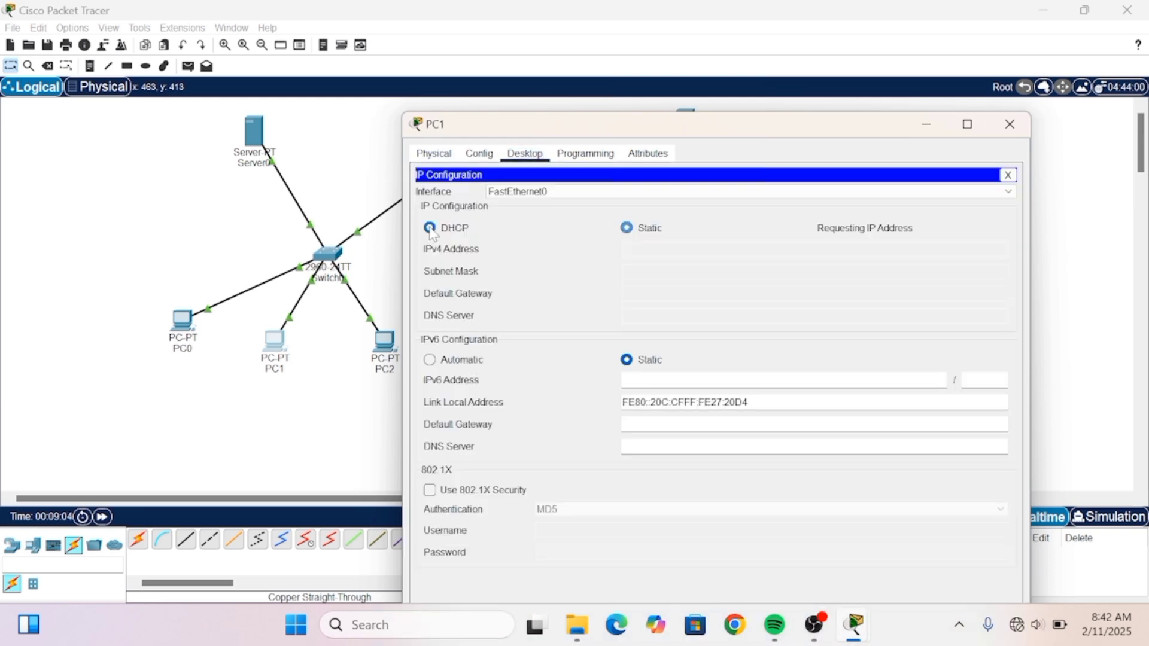
left_click(1007, 125)
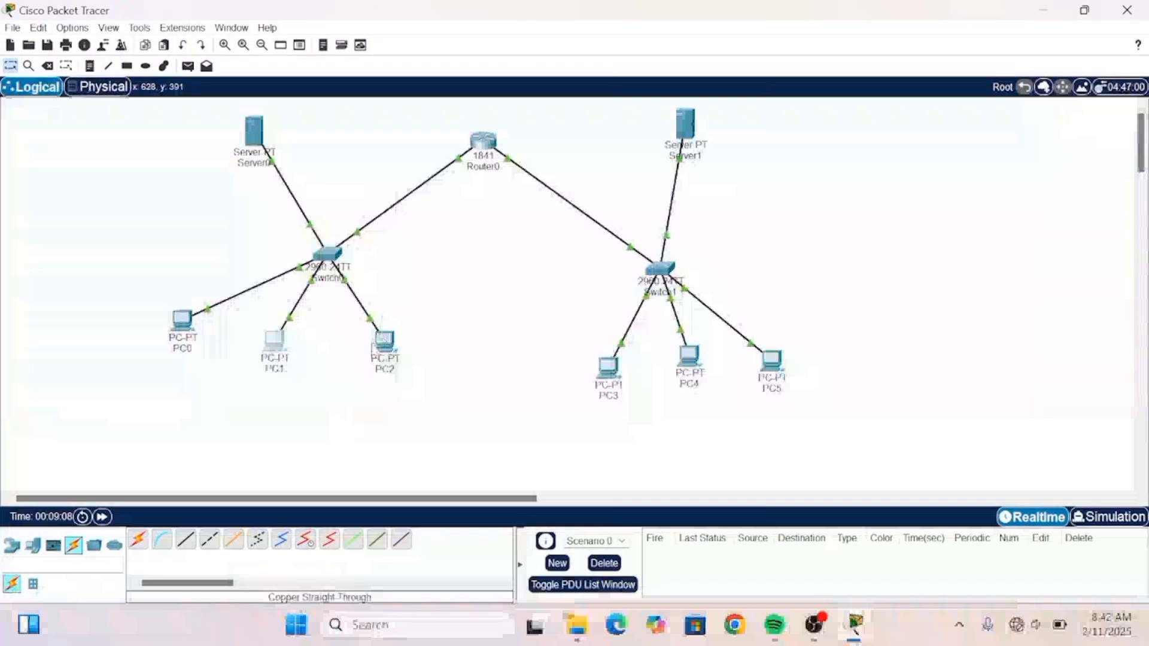
Switch PC2's IPv4 configuration to DHCP and close its window.
left_click(384, 341)
left_click(524, 42)
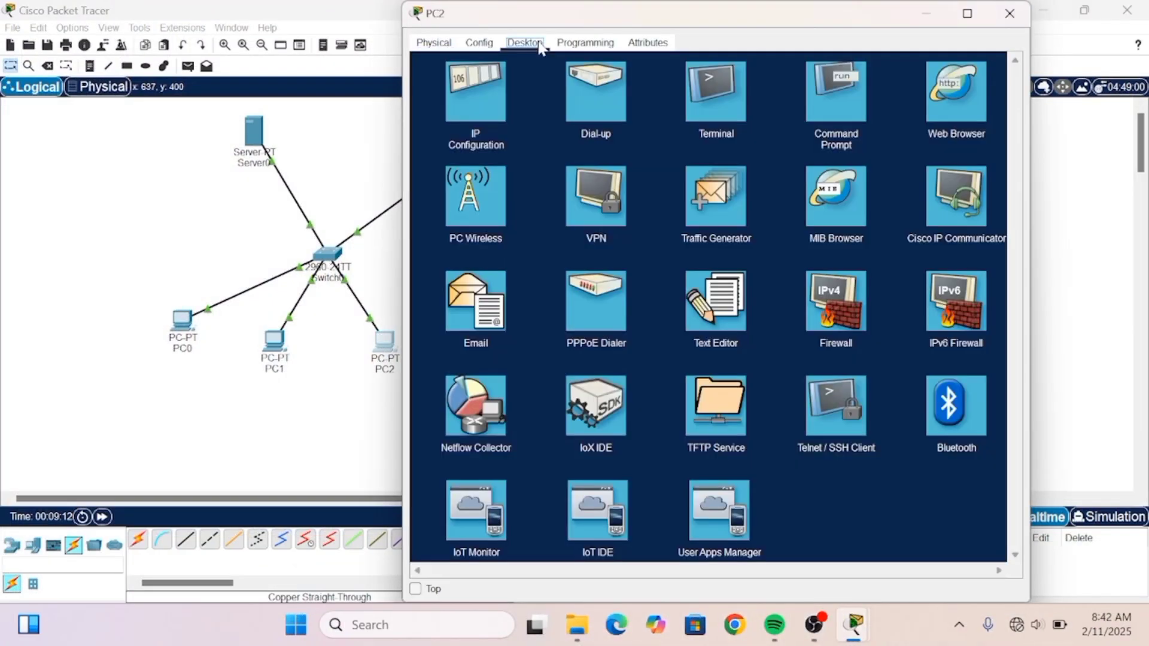
left_click(493, 79)
left_click(430, 117)
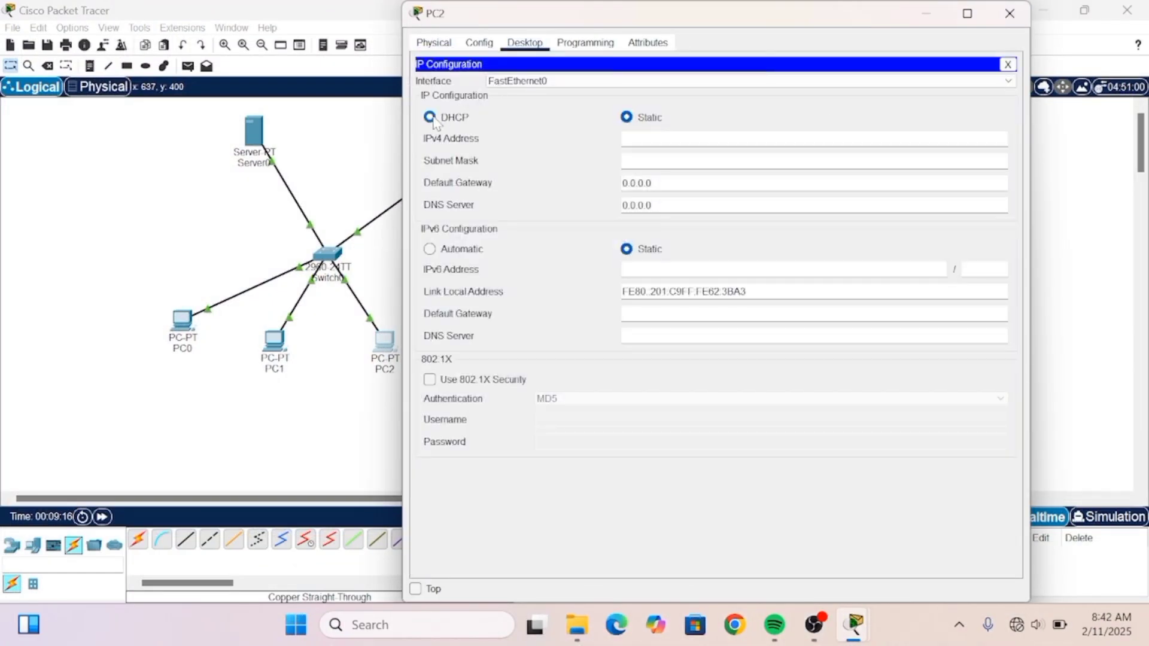
left_click(1010, 13)
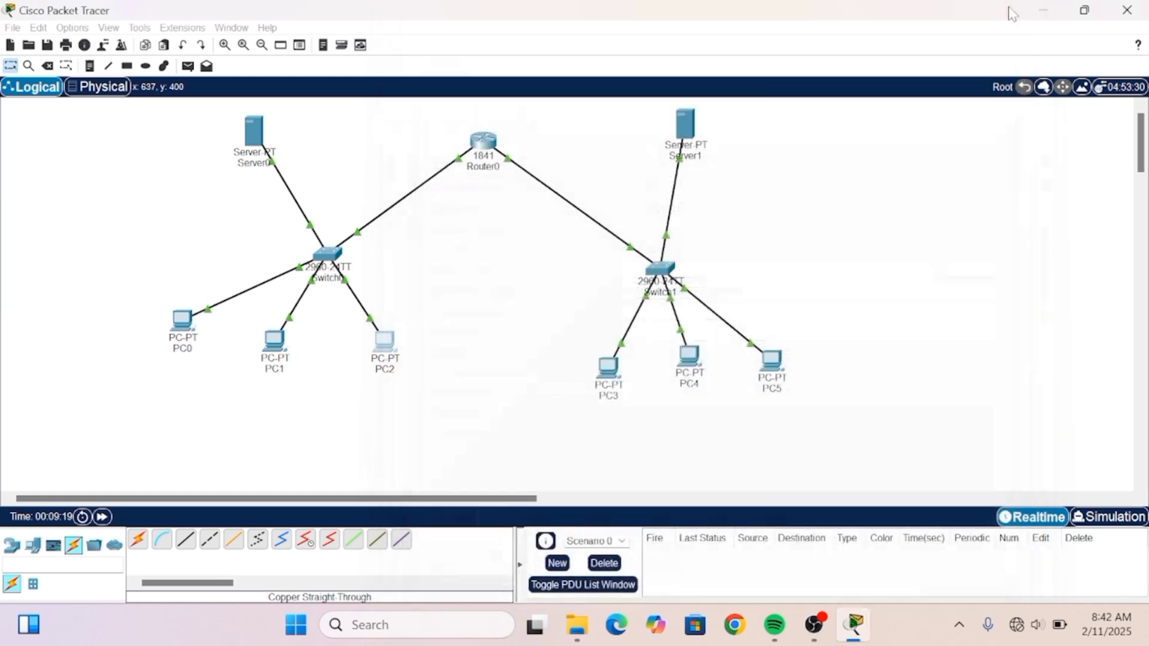
Give Server1 the static IPv4 address 192.168.200.26 with subnet mask 255.255.255.0.
left_click(688, 128)
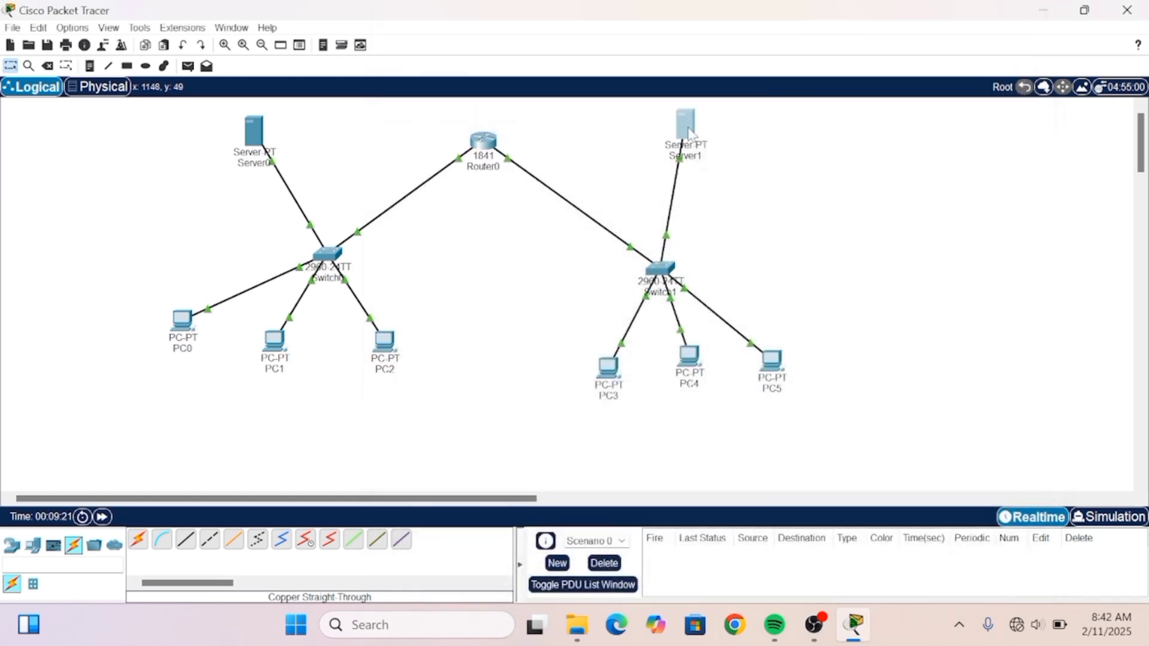
left_click(688, 128)
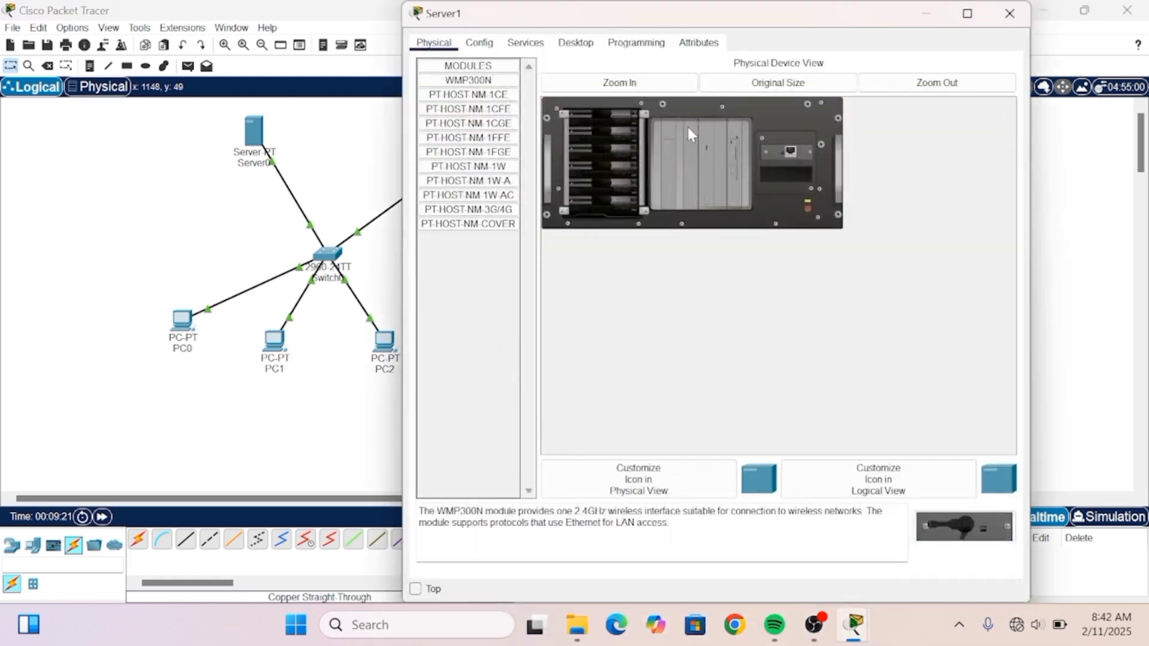
left_click(576, 42)
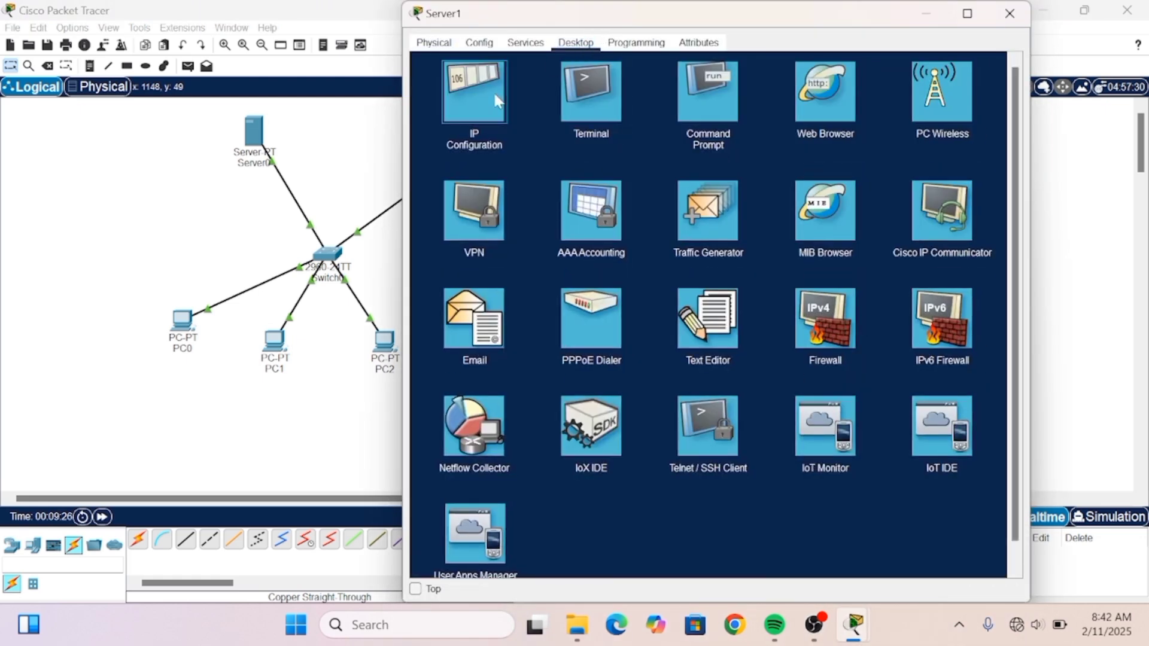
left_click(497, 101)
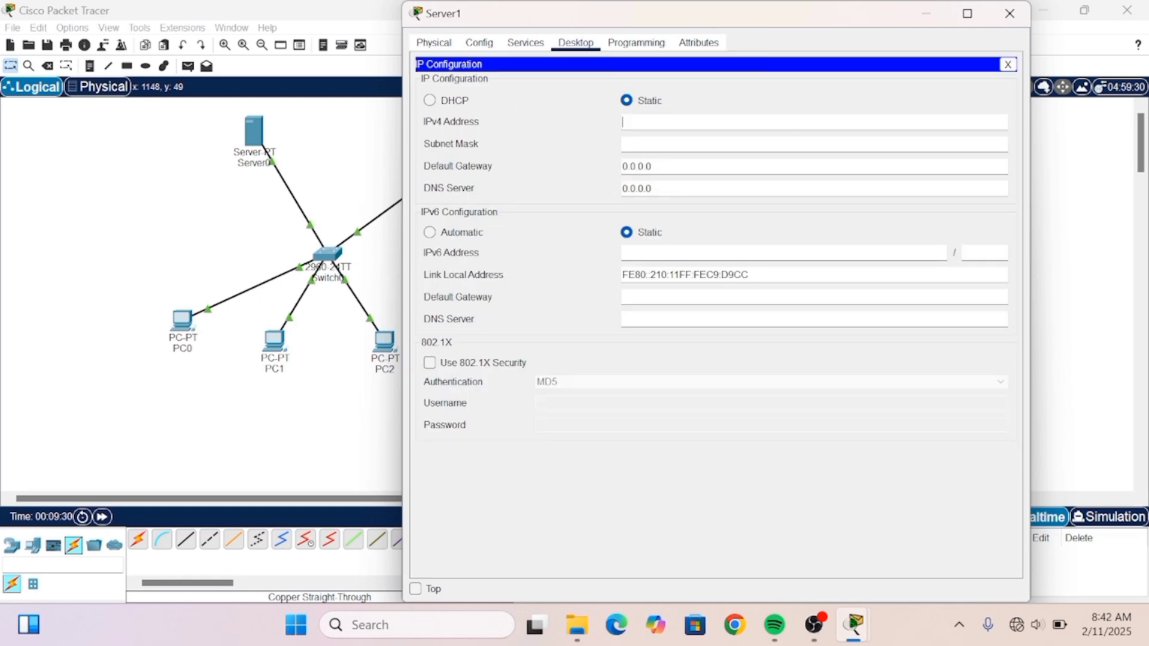
type("192.168.200.26")
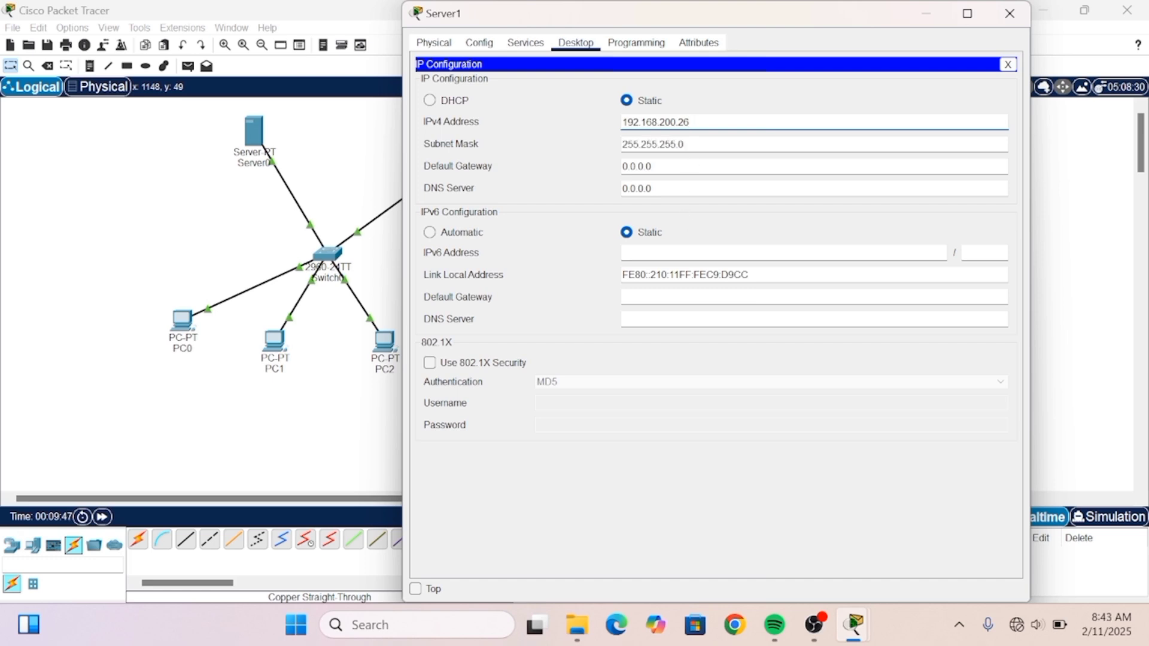
Set the default gateway in Server1's IPv4 configuration to 192.168.200.1.
left_click(653, 167)
key("BackSpace")
key("BackSpace")
key("BackSpace")
key("BackSpace")
key("BackSpace")
key("BackSpace")
key("BackSpace")
type("19")
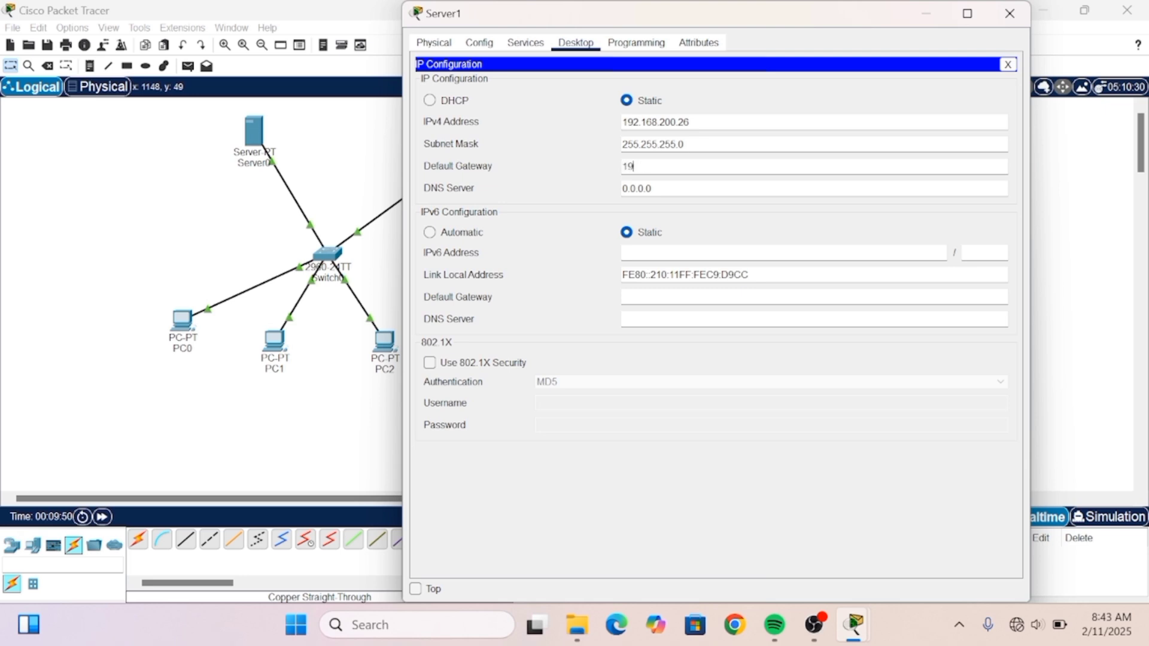
type("2.168")
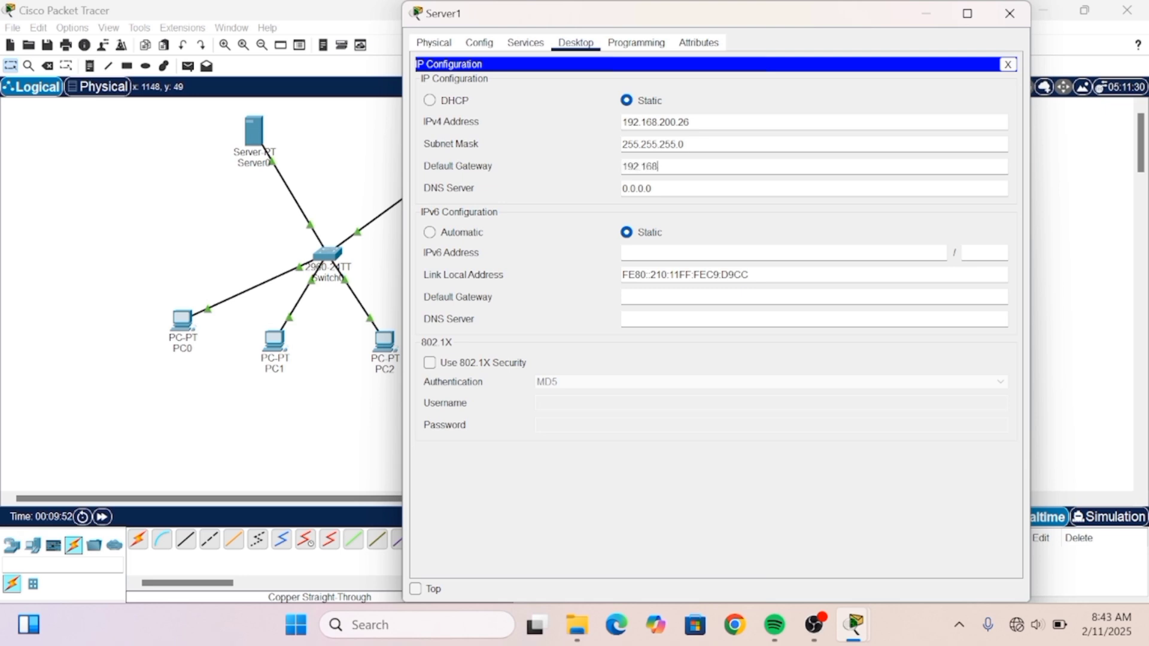
type(".200.1")
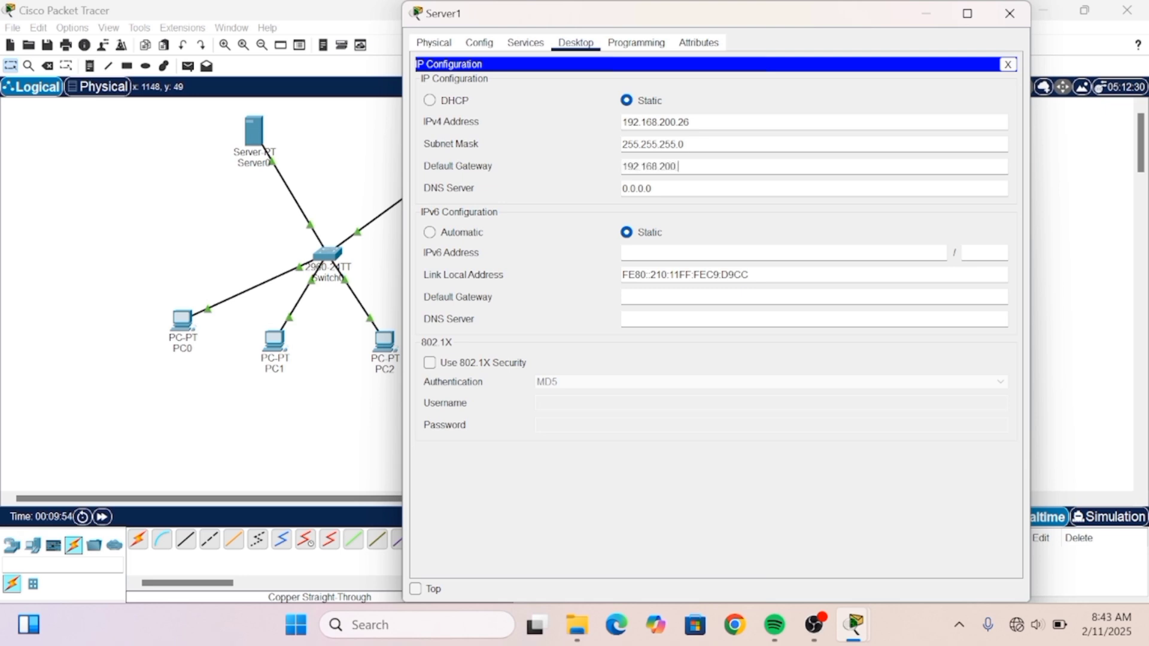
Set the DNS server in Server1's IPv4 configuration to 192.168.200.50.
left_click(685, 187)
key("BackSpace")
key("BackSpace")
key("BackSpace")
key("BackSpace")
key("BackSpace")
key("BackSpace")
key("BackSpace")
type("192.168.200.50")
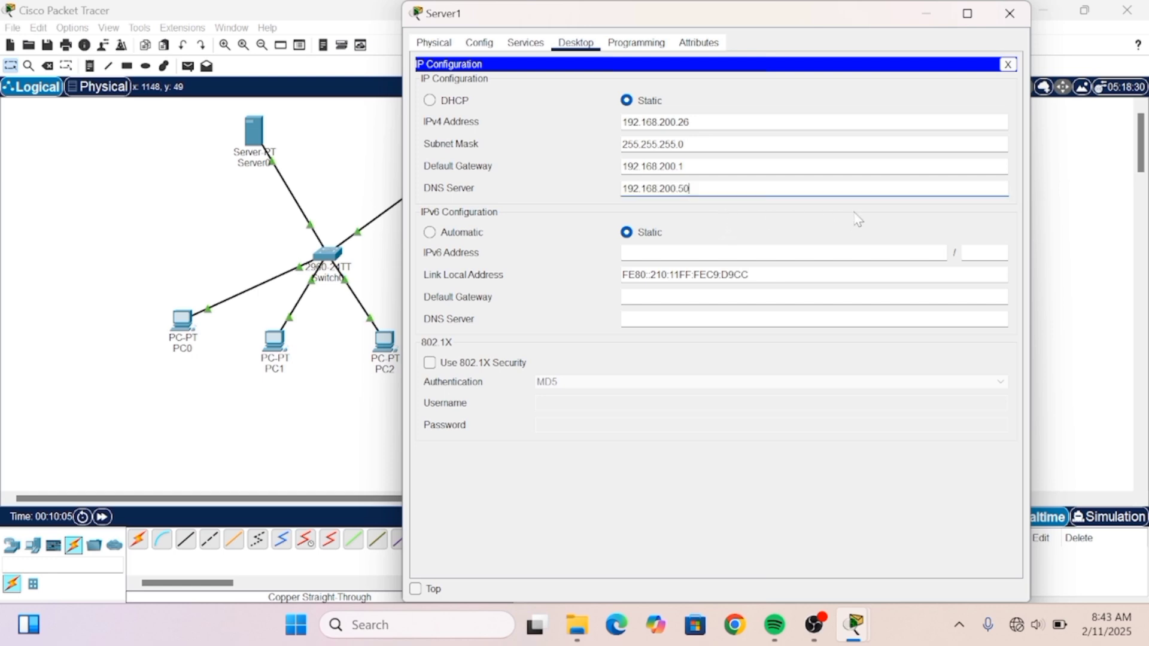
Turn on the DHCP service for Server1's FastEthernet0 interface.
left_click(537, 49)
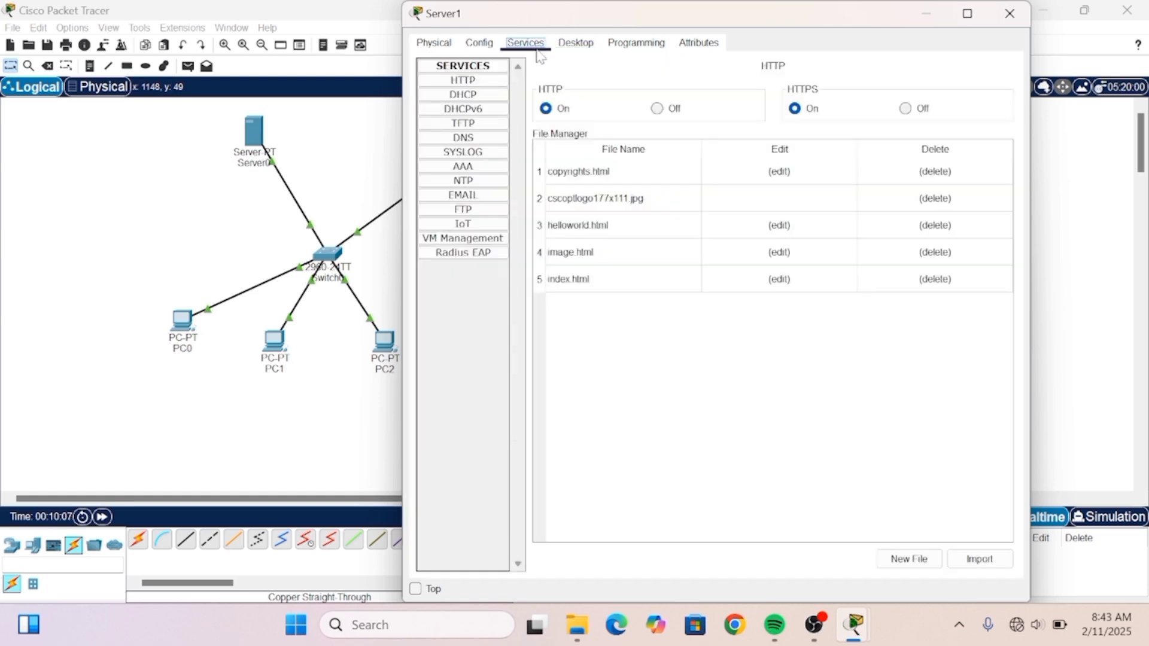
left_click(494, 100)
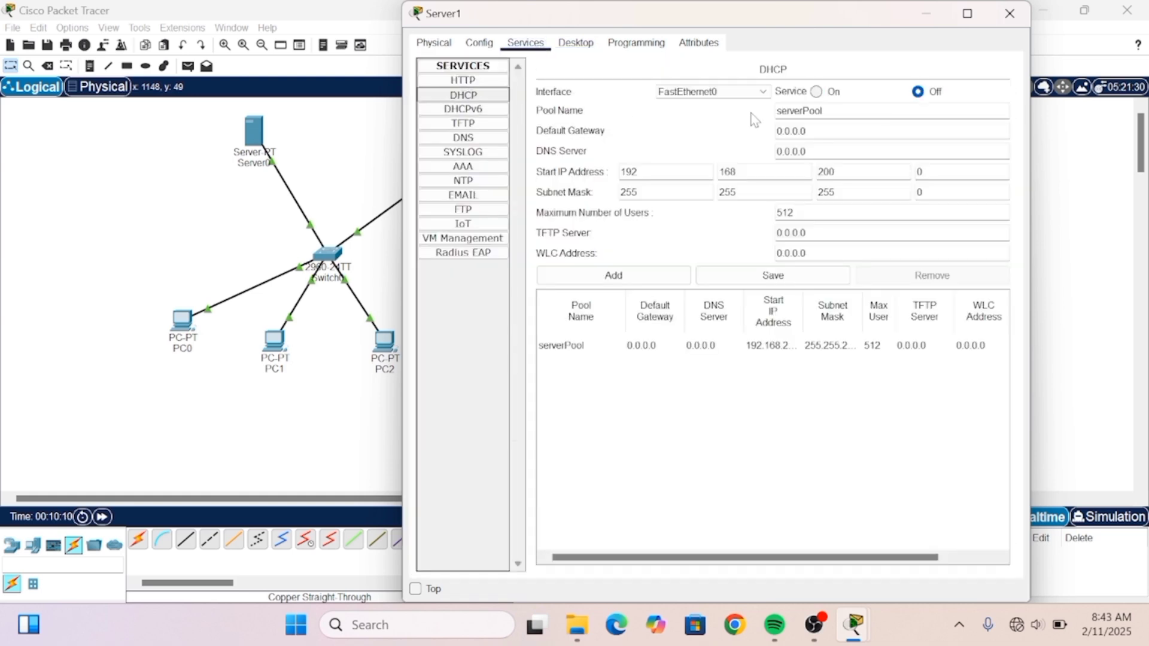
left_click(816, 93)
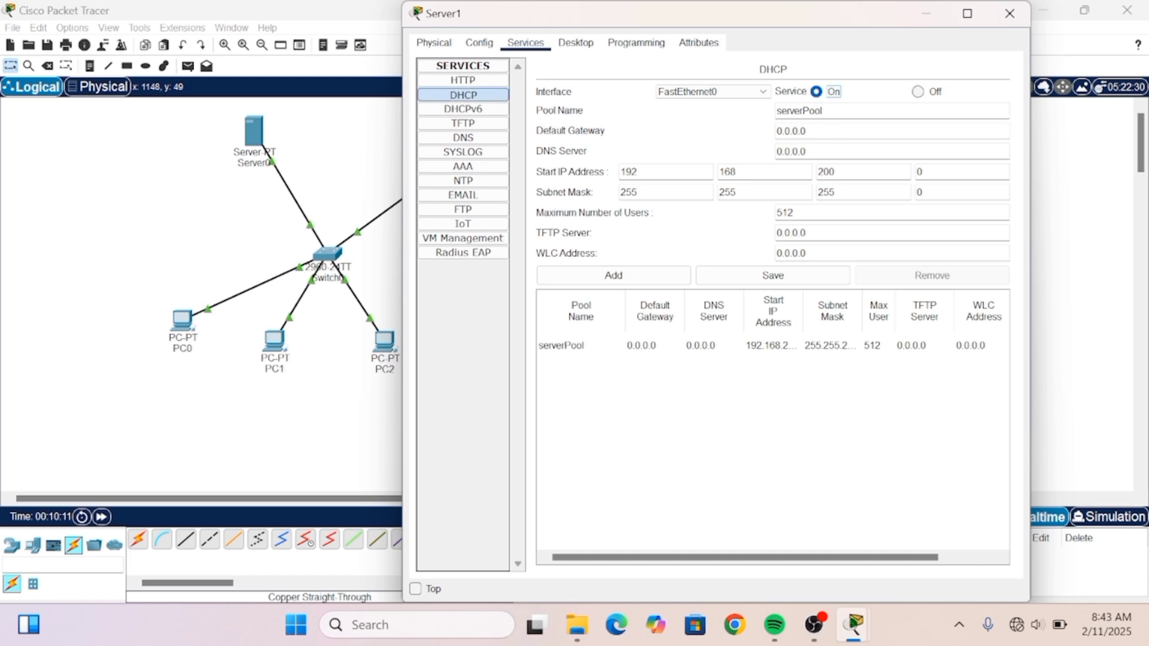
Set Server1's serverPool to default gateway 192.168.200.1, DNS server 192.168.200.50 and start IP address 192.168.200.100, and save the pool.
left_click(805, 131)
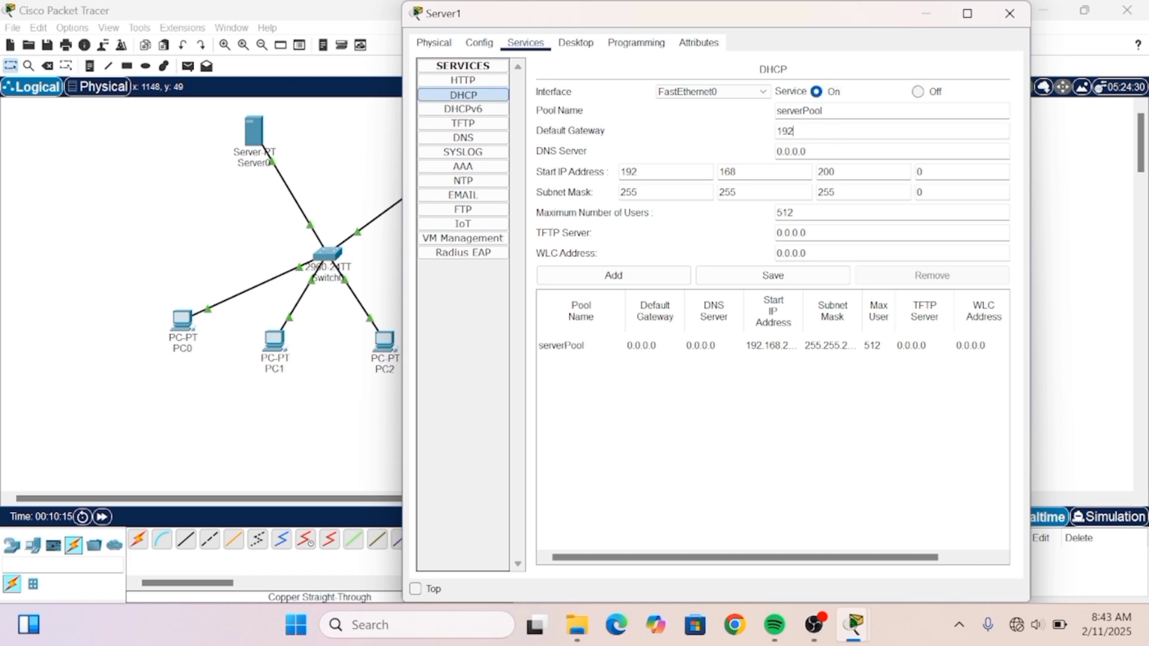
type("168.200.1")
left_click(806, 151)
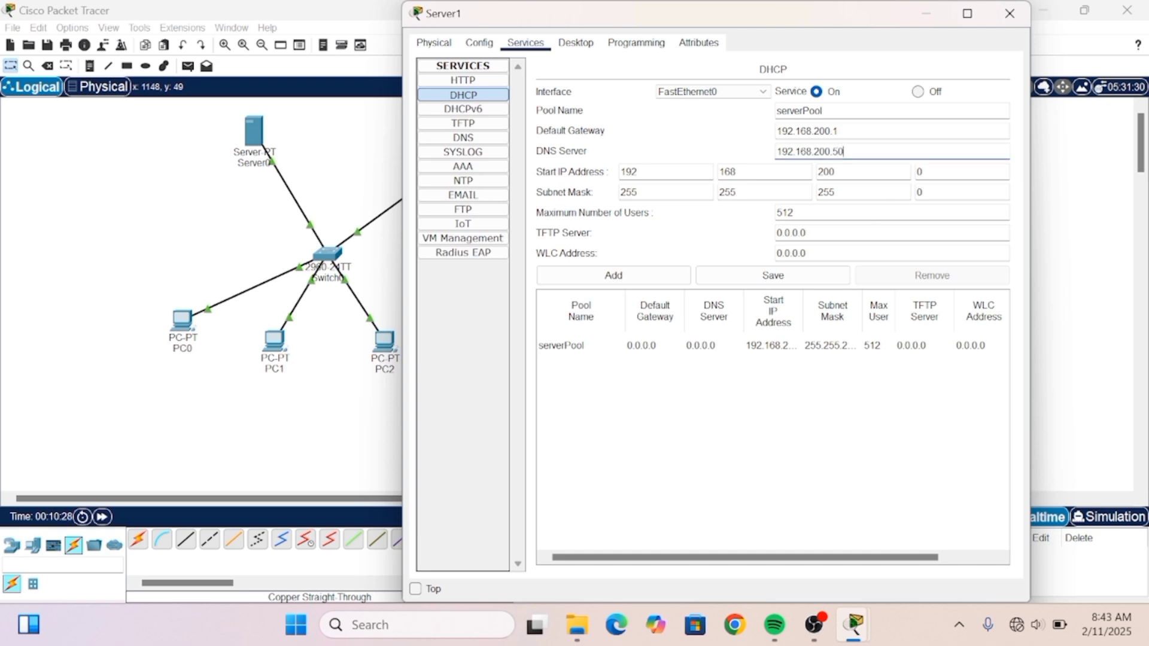
left_click(922, 172)
left_click(799, 275)
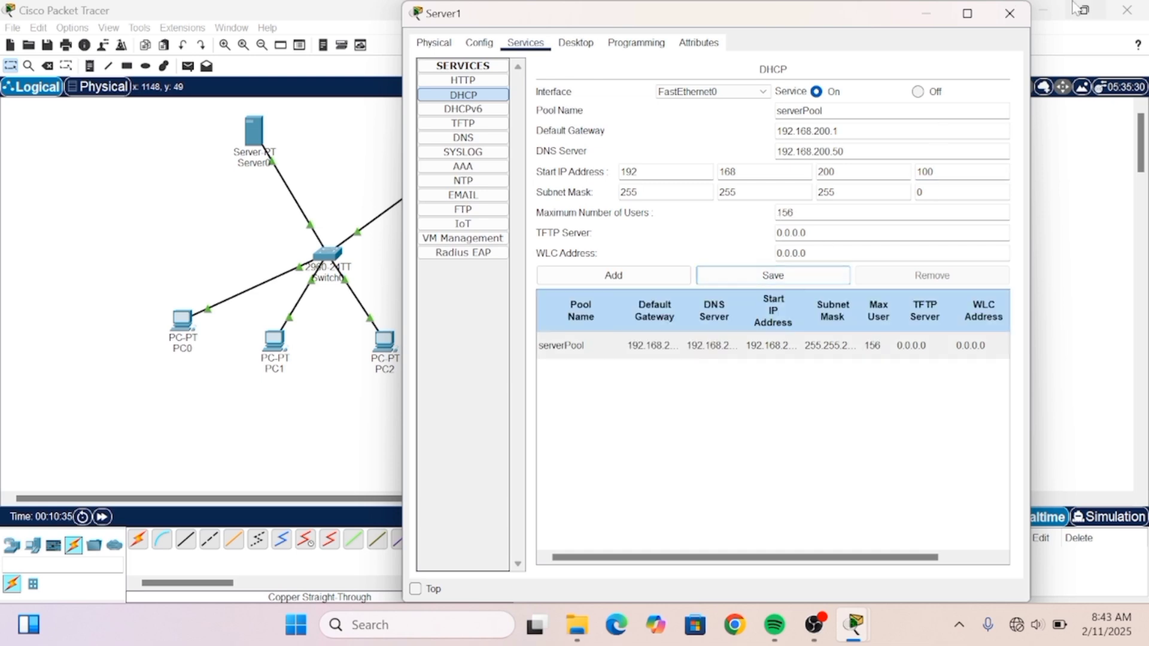
left_click(1019, 19)
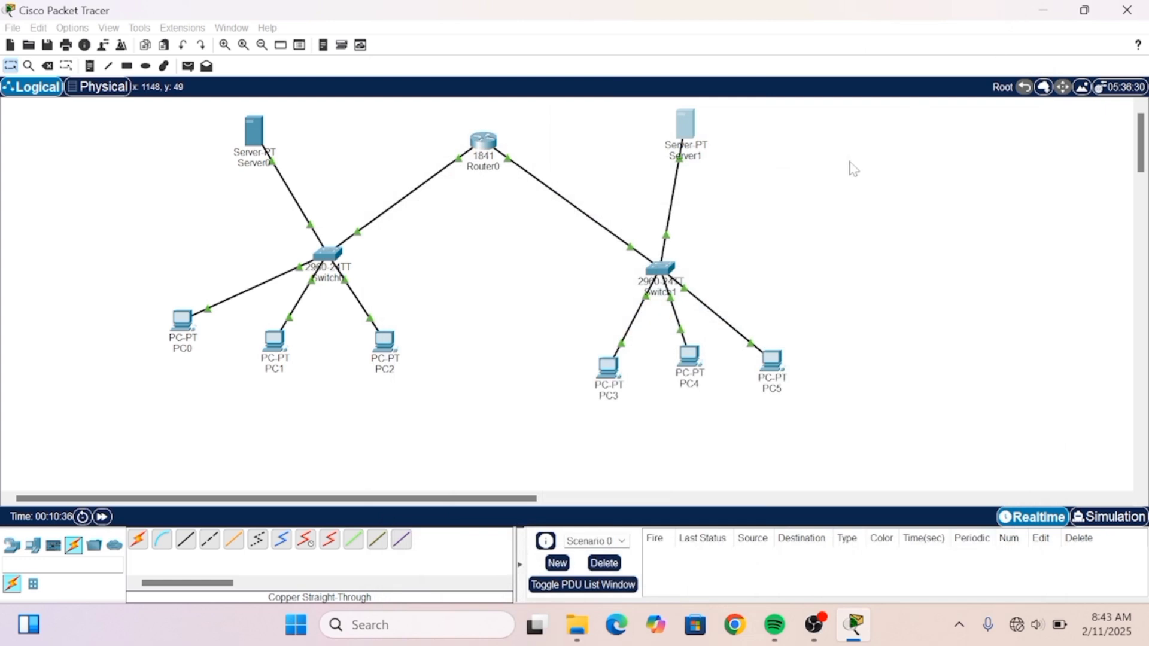
Switch PC3's IPv4 configuration to DHCP and close its window.
left_click(605, 367)
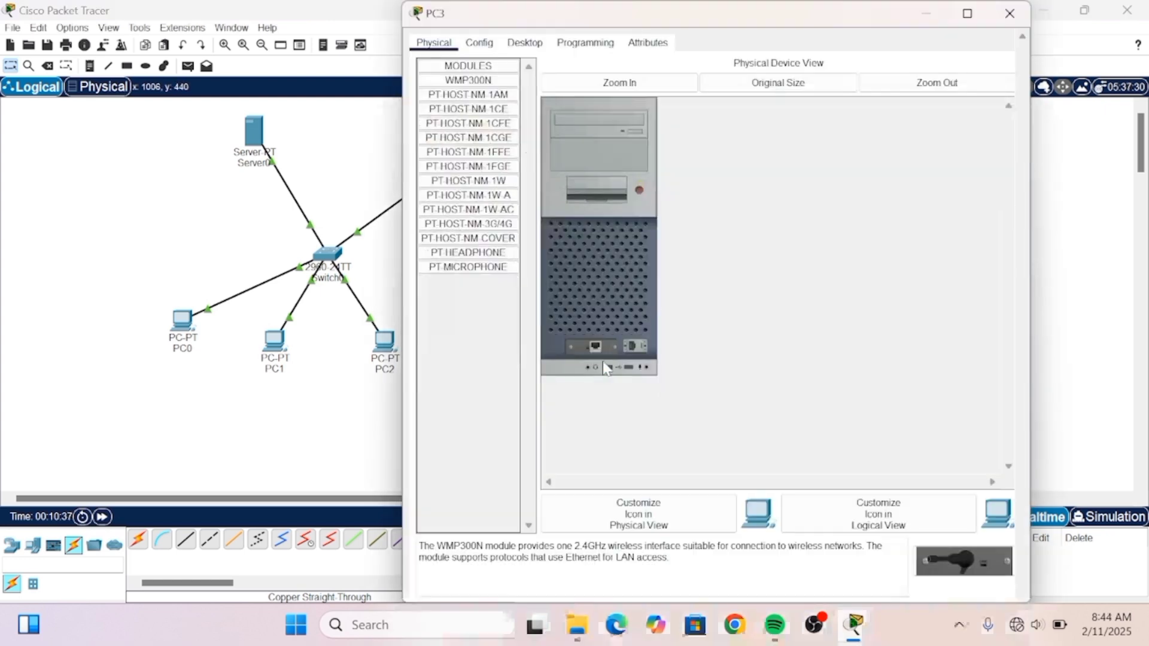
left_click(527, 43)
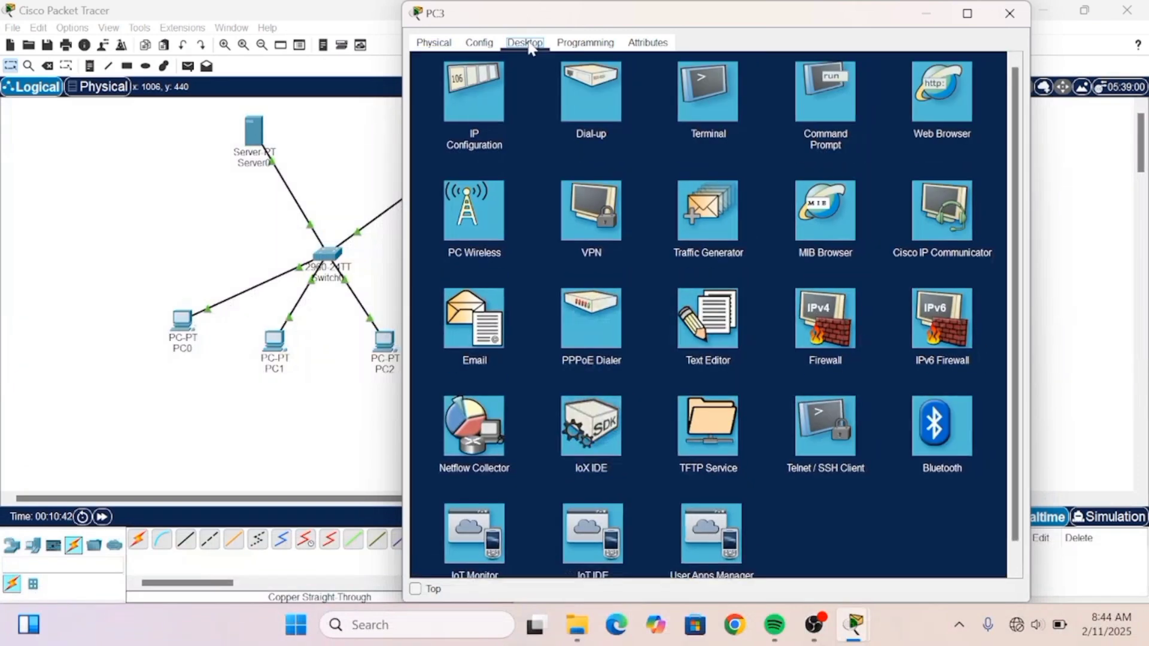
left_click(478, 88)
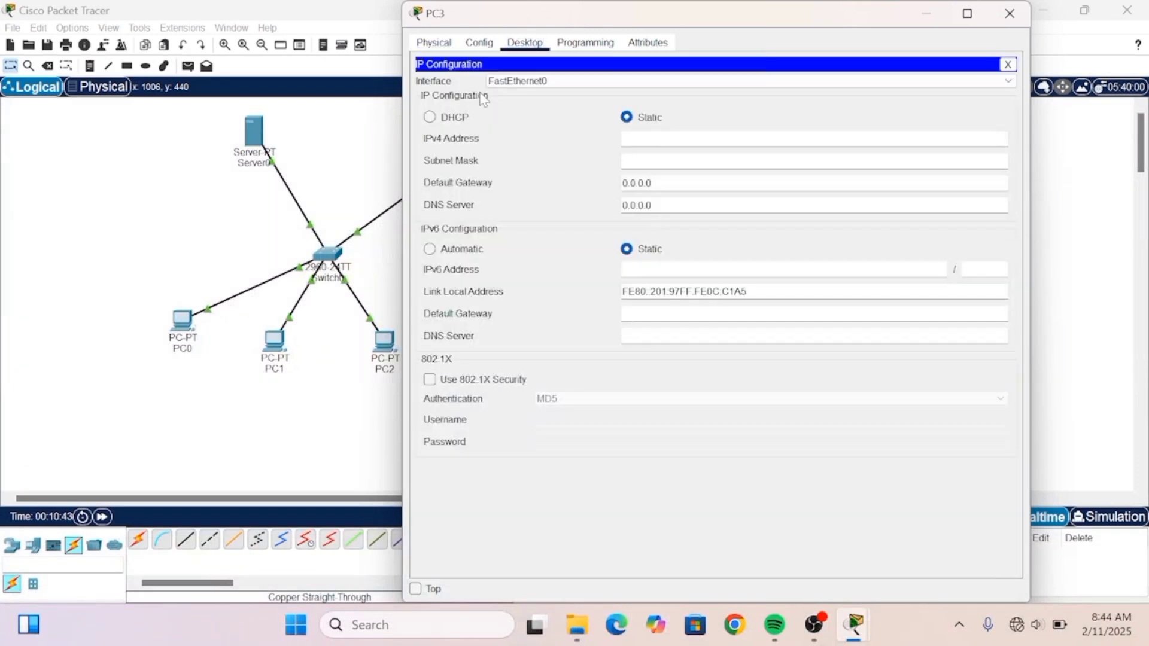
left_click(430, 118)
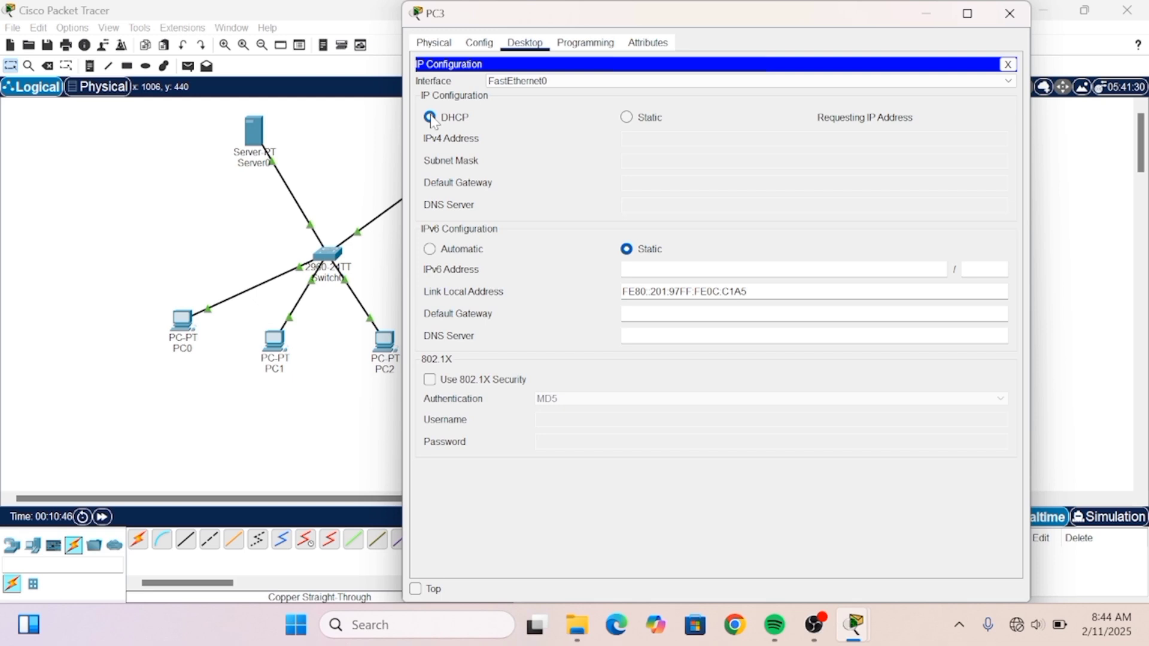
left_click(1010, 16)
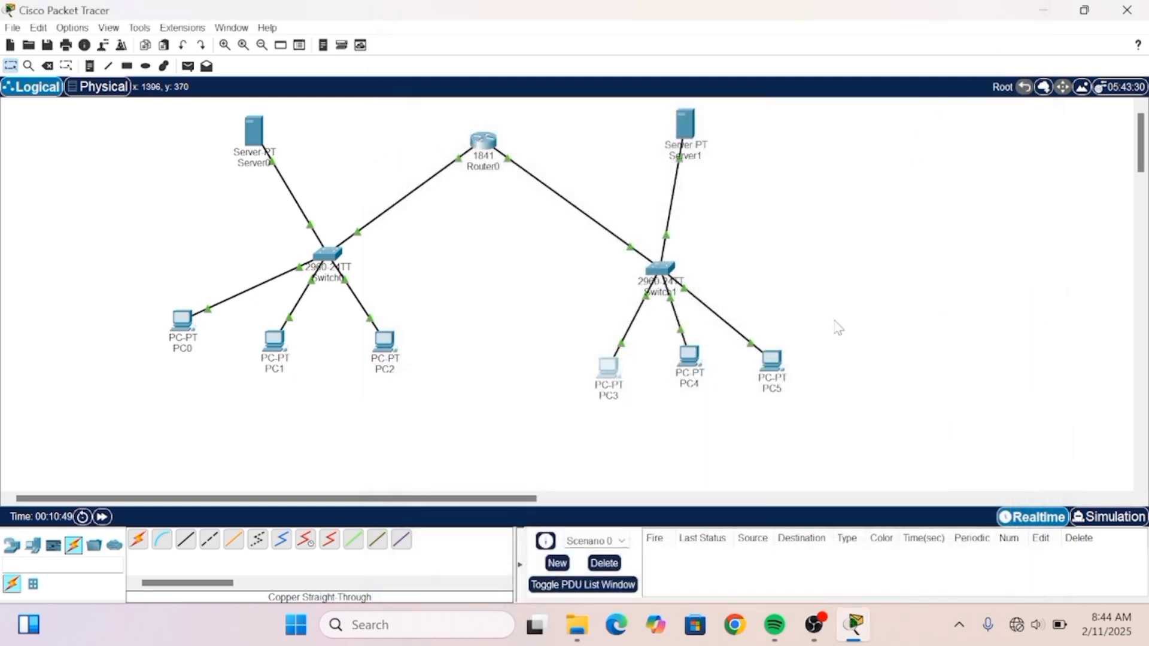
Switch PC4's IPv4 configuration to DHCP and close its window.
left_click(685, 359)
left_click(524, 43)
left_click(491, 76)
left_click(430, 117)
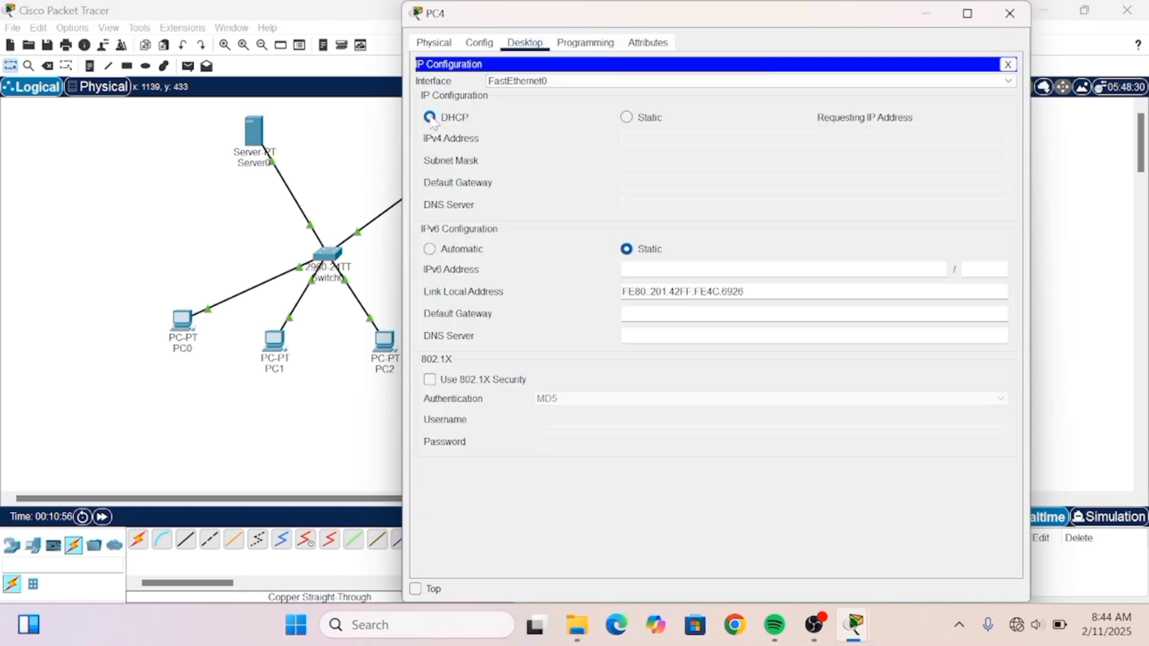
left_click(1009, 13)
Set PC5 to obtain its IPv4 configuration through DHCP and close its window.
left_click(773, 359)
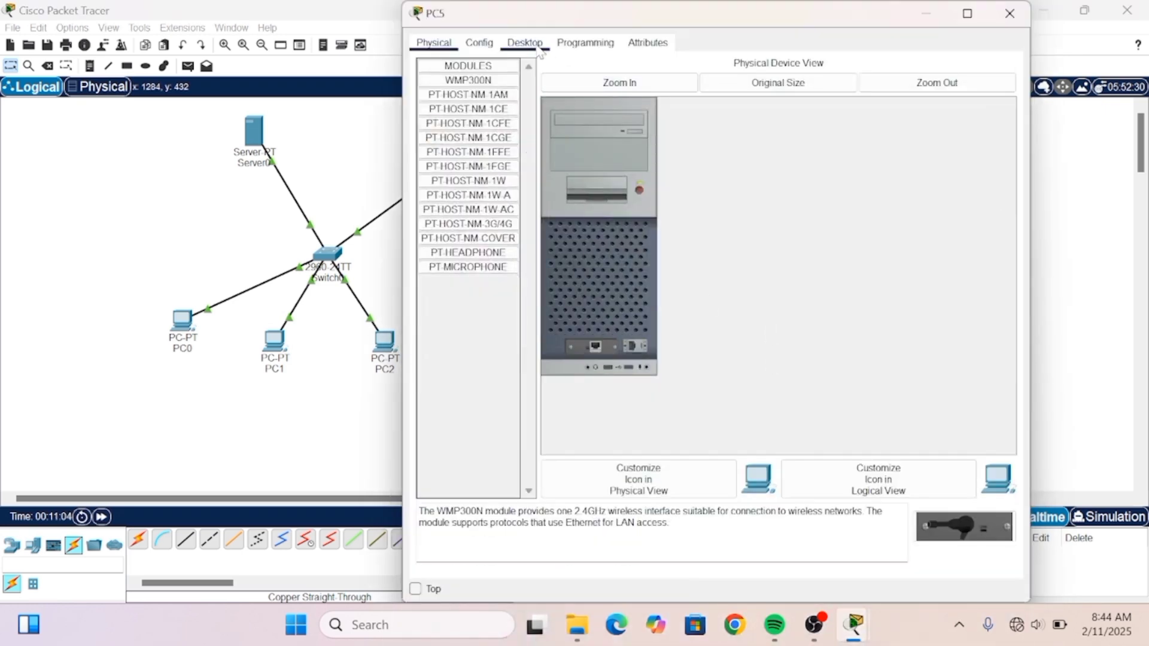
left_click(537, 47)
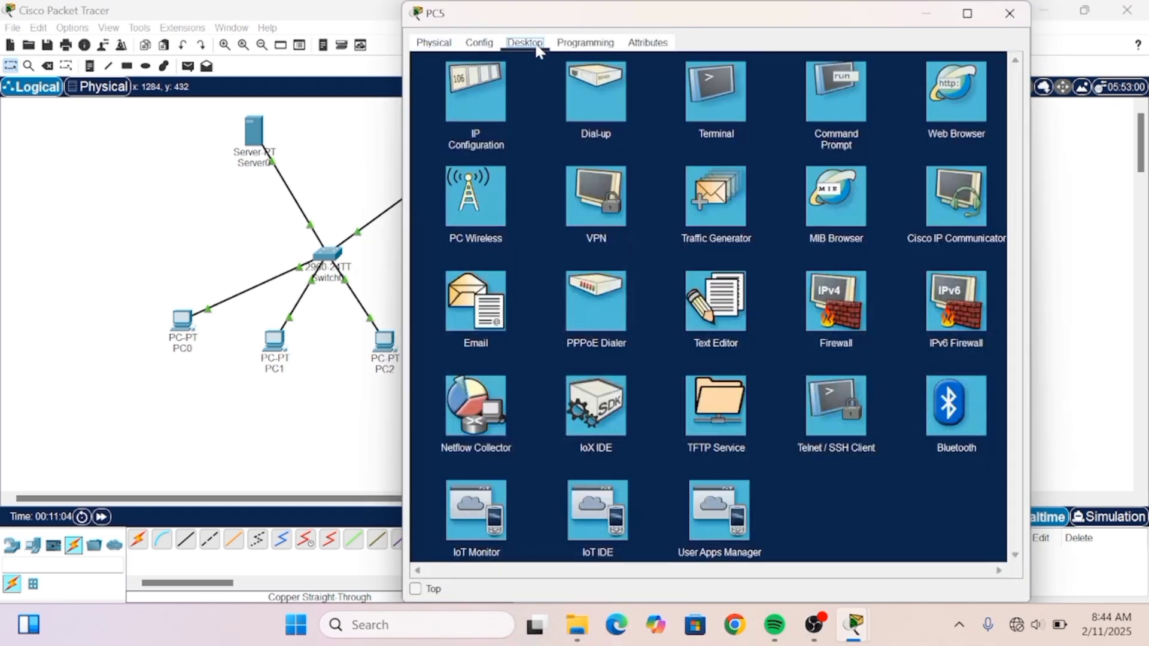
left_click(495, 107)
left_click(431, 118)
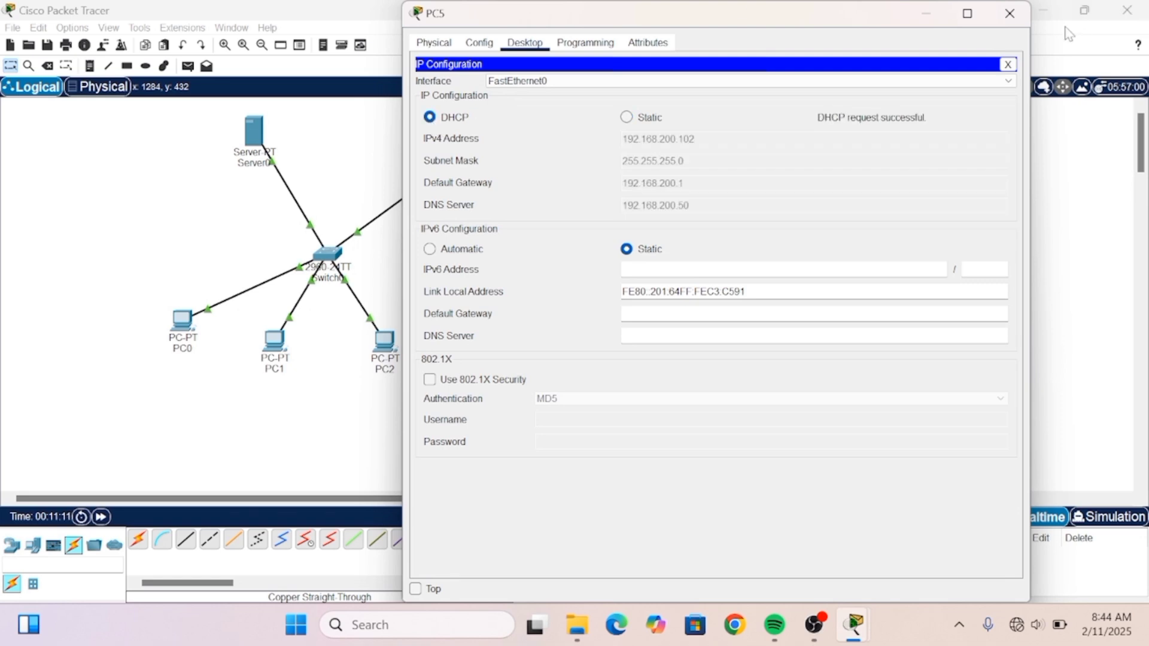
left_click(1009, 13)
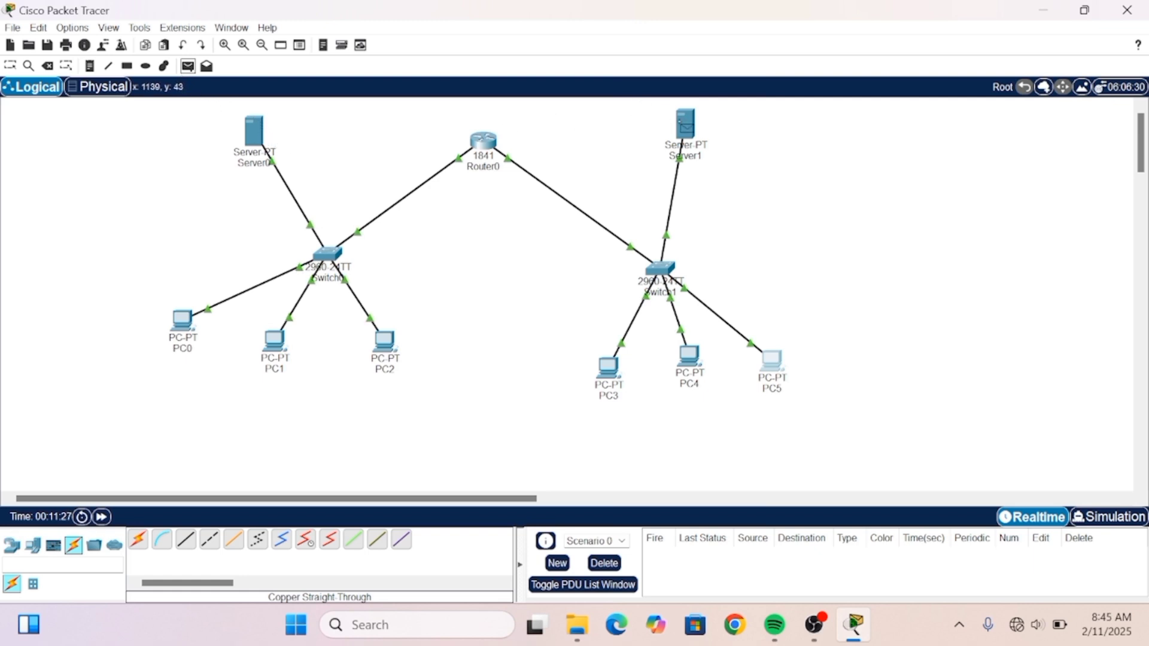
Test connectivity in the second LAN by sending simple PDUs from Server1 to PC3, PC4 and PC5.
left_click(686, 125)
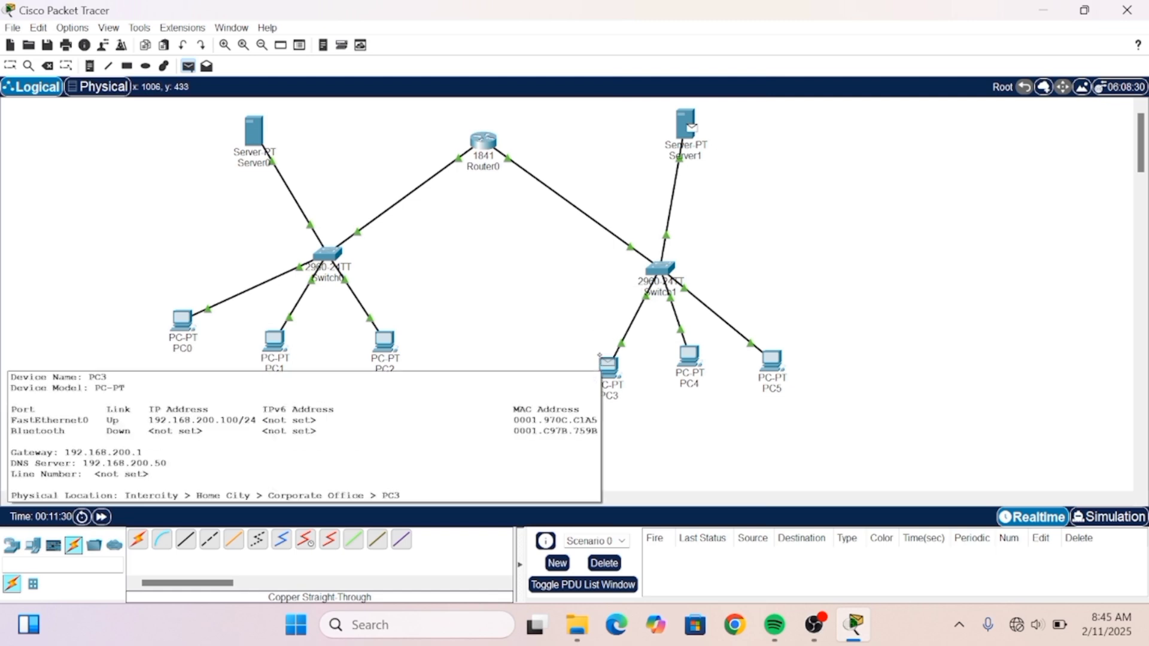
left_click(604, 361)
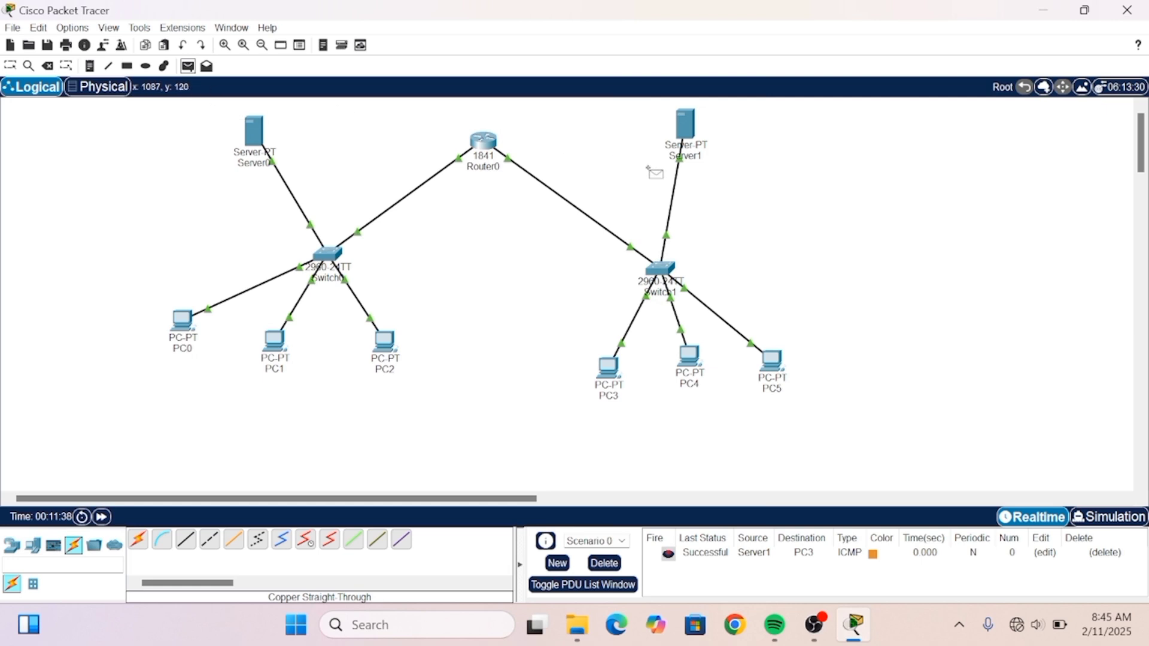
left_click(686, 125)
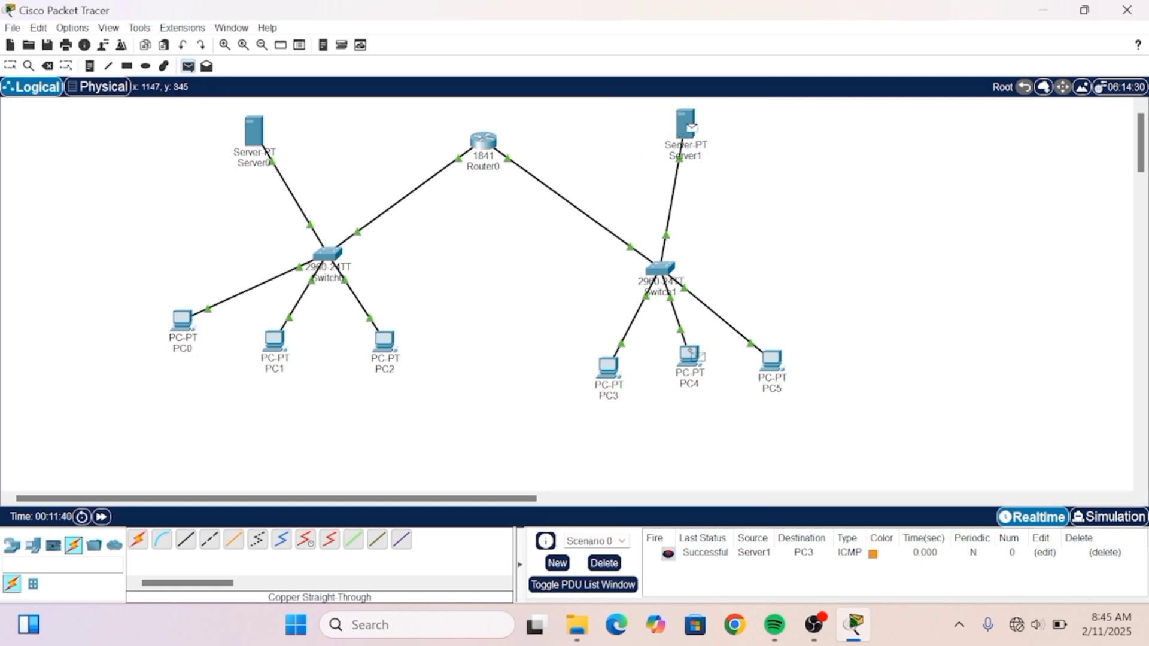
left_click(690, 353)
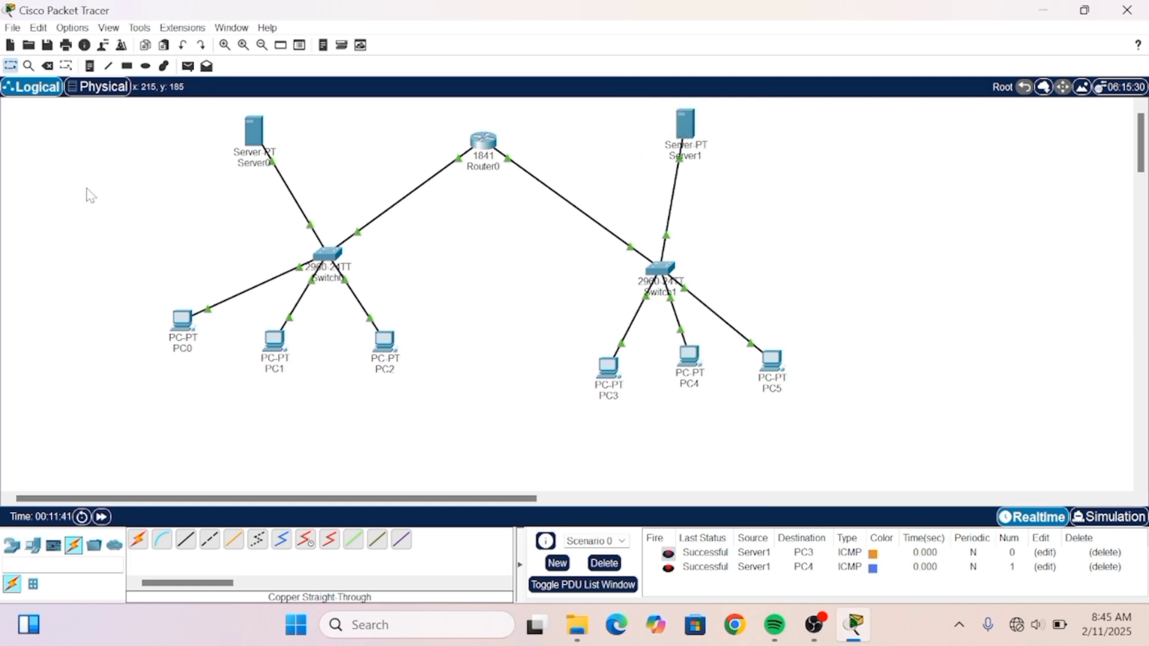
left_click(685, 124)
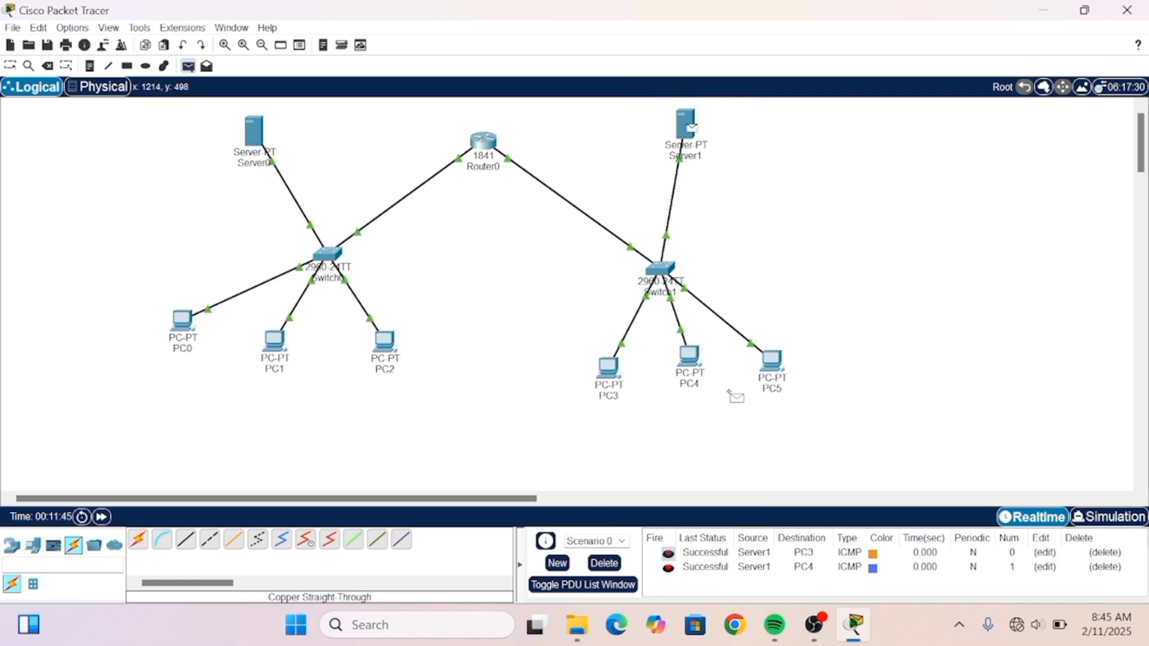
left_click(767, 353)
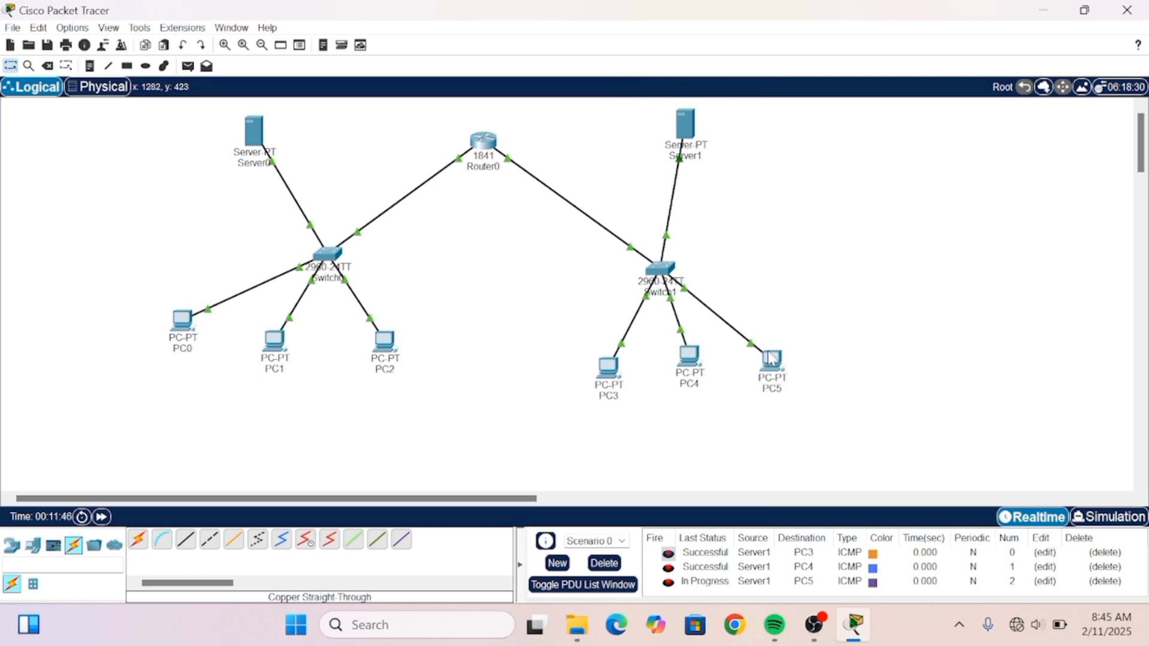
Send a simple PDU from PC0 to PC3 across the router and check its status in the PDU list.
left_click(190, 66)
left_click(181, 319)
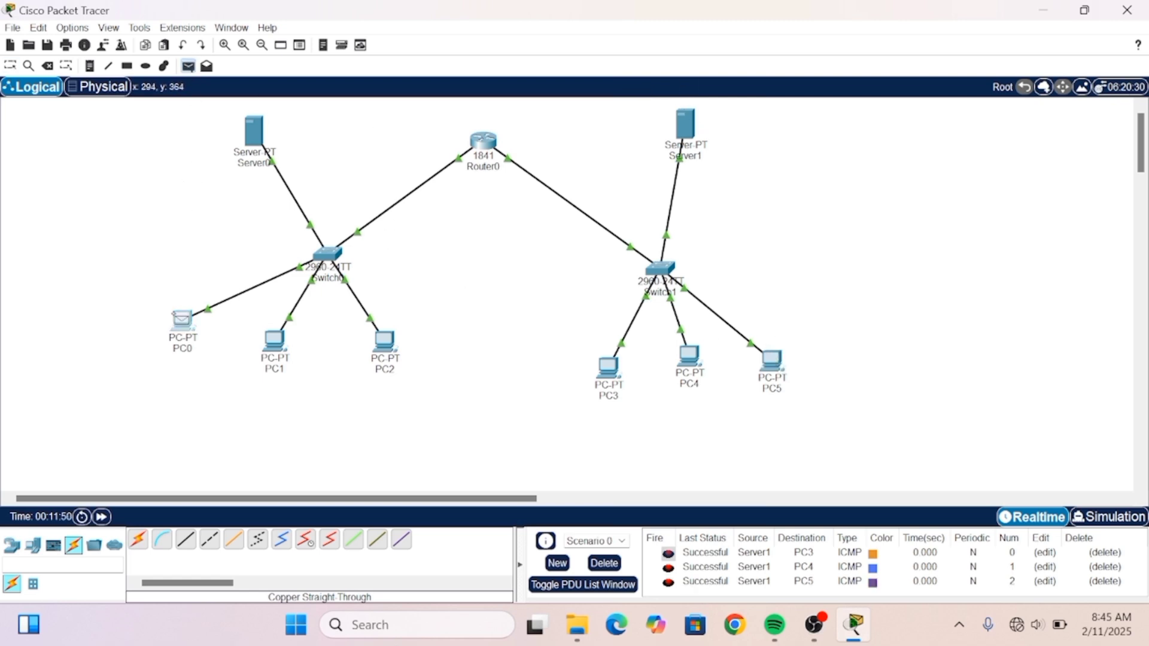
left_click(608, 366)
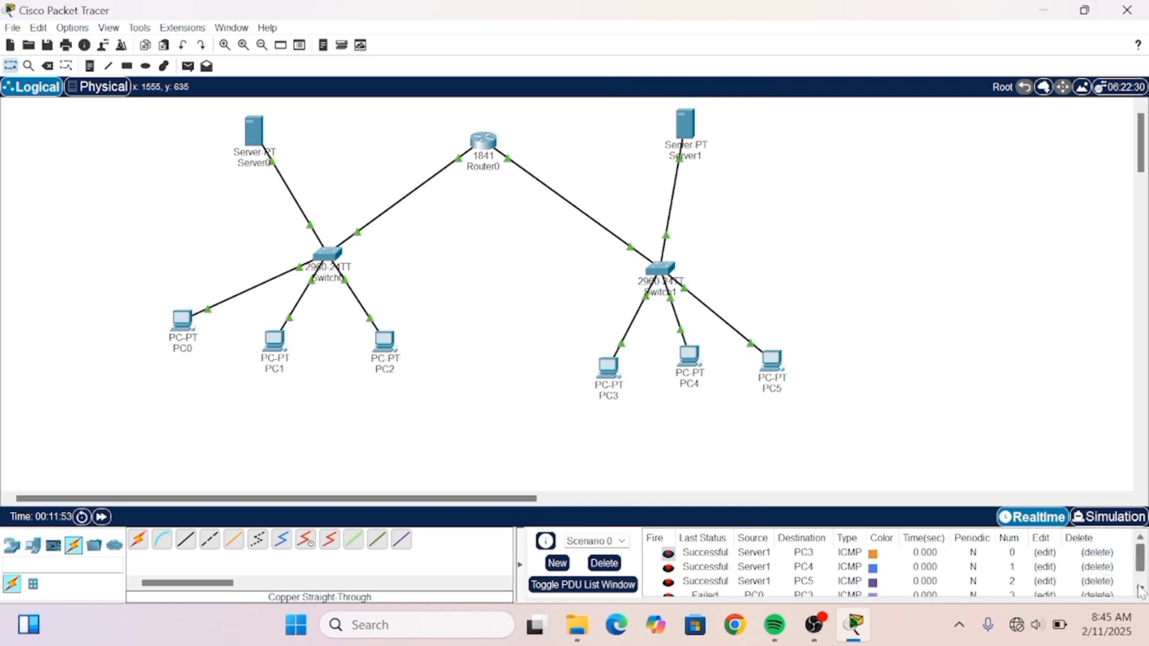
left_click(1141, 592)
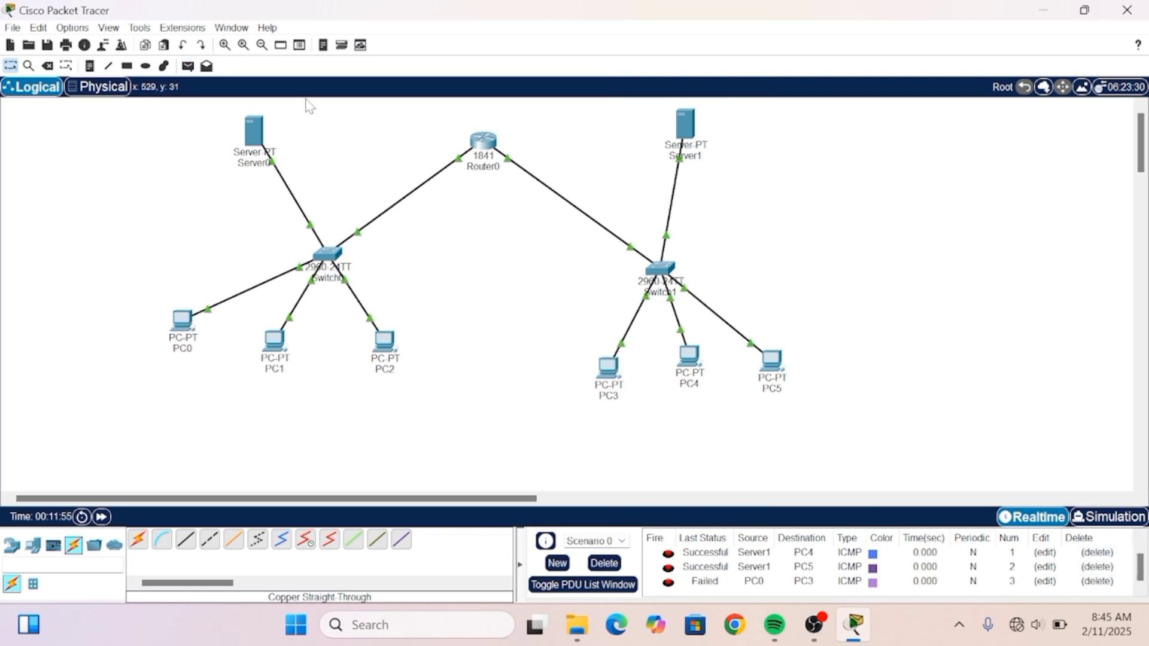
Repeat the simple PDU test from PC0 to PC3 and check the new entry's status in the PDU list.
left_click(188, 66)
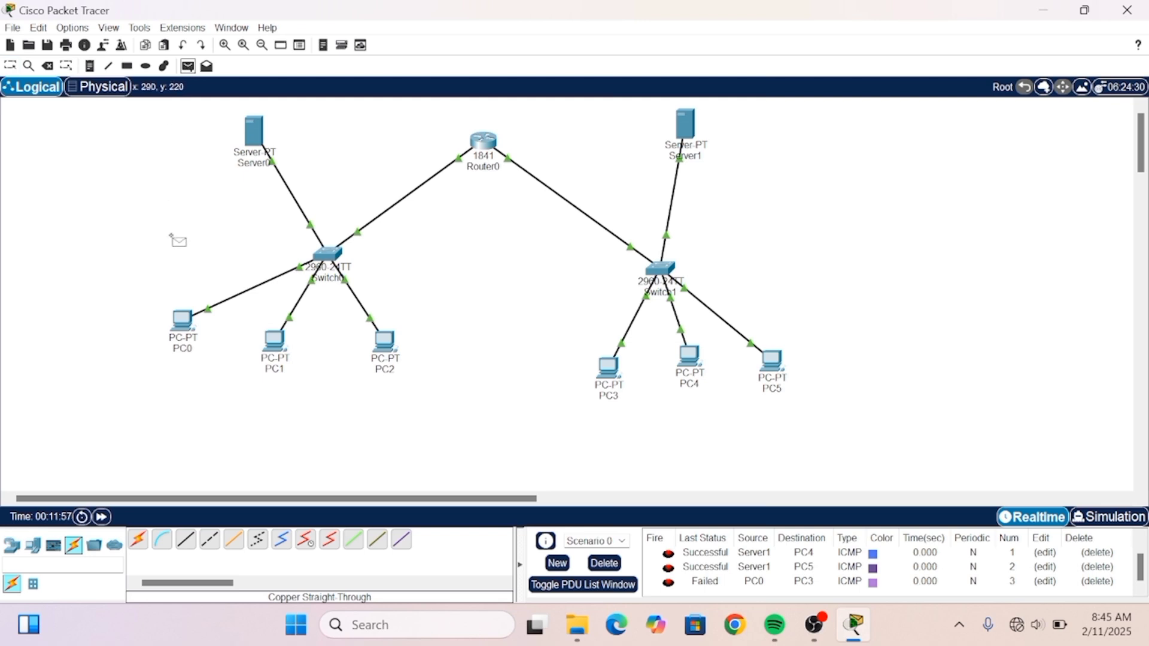
left_click(183, 317)
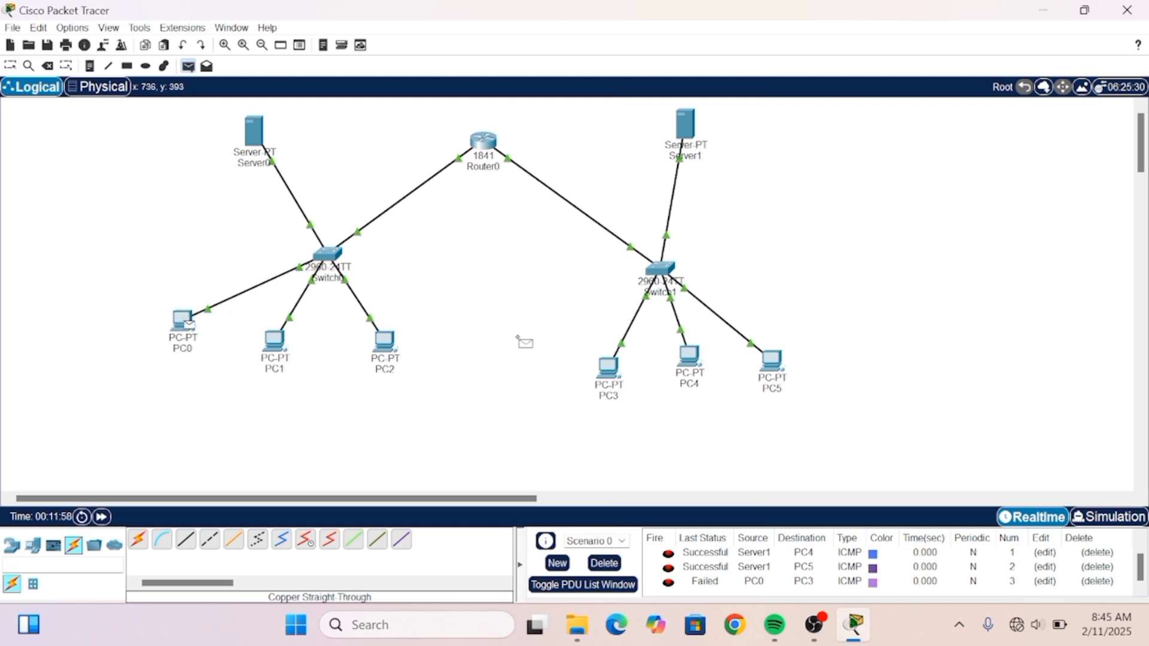
left_click(603, 365)
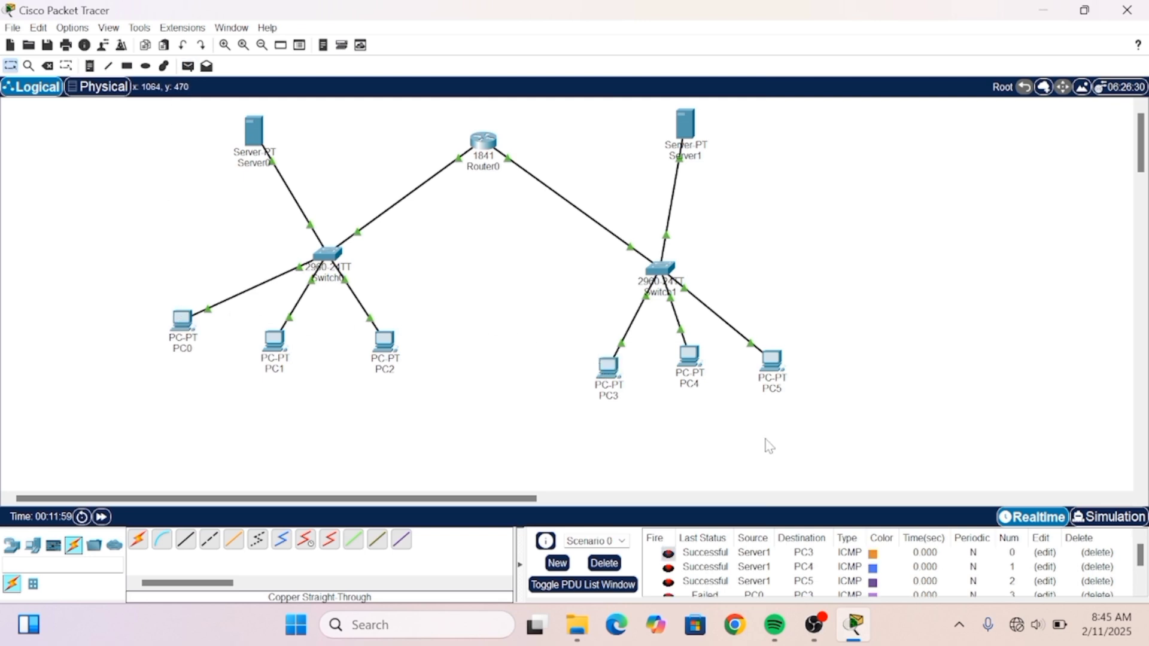
left_click(1140, 589)
left_click(1140, 589)
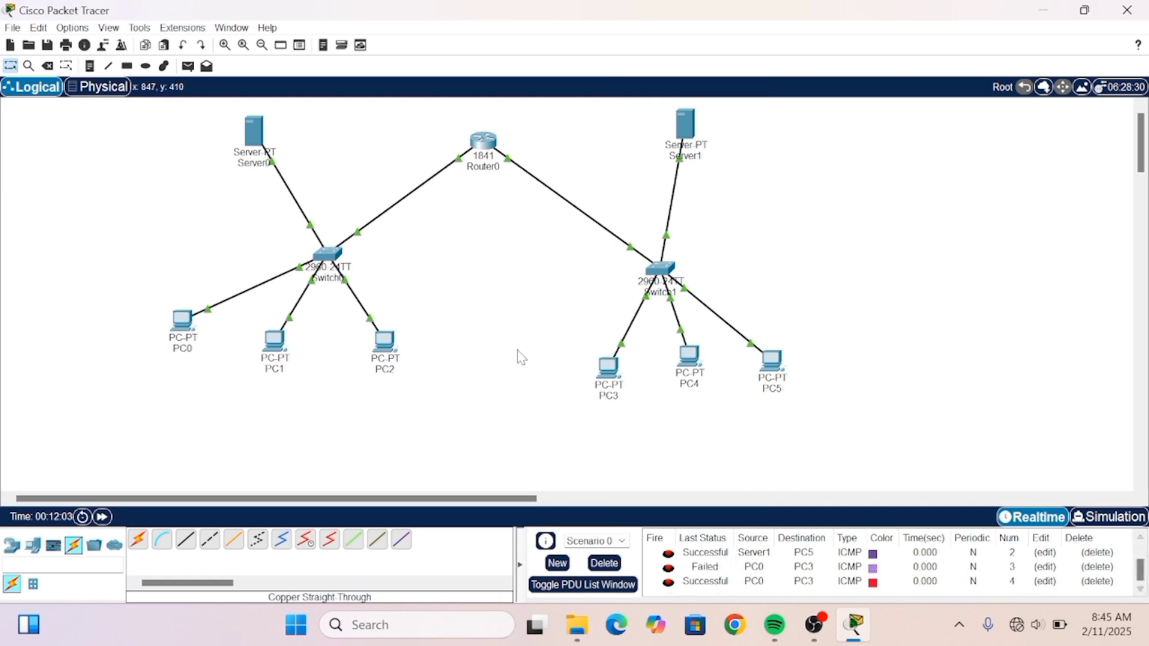